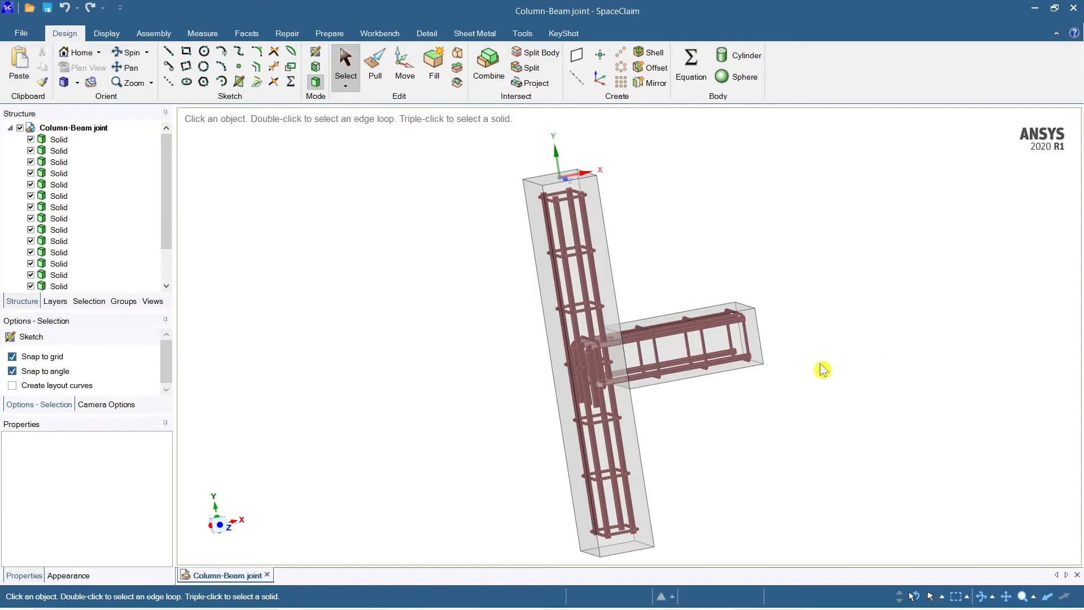
Inspect the reinforced column-beam joint from several angles, selecting the concrete column and beam bodies to identify them
mouse_move(748, 439)
middle_down()
mouse_move(714, 425)
mouse_move(699, 467)
mouse_move(663, 439)
mouse_move(672, 428)
mouse_move(687, 438)
middle_up()
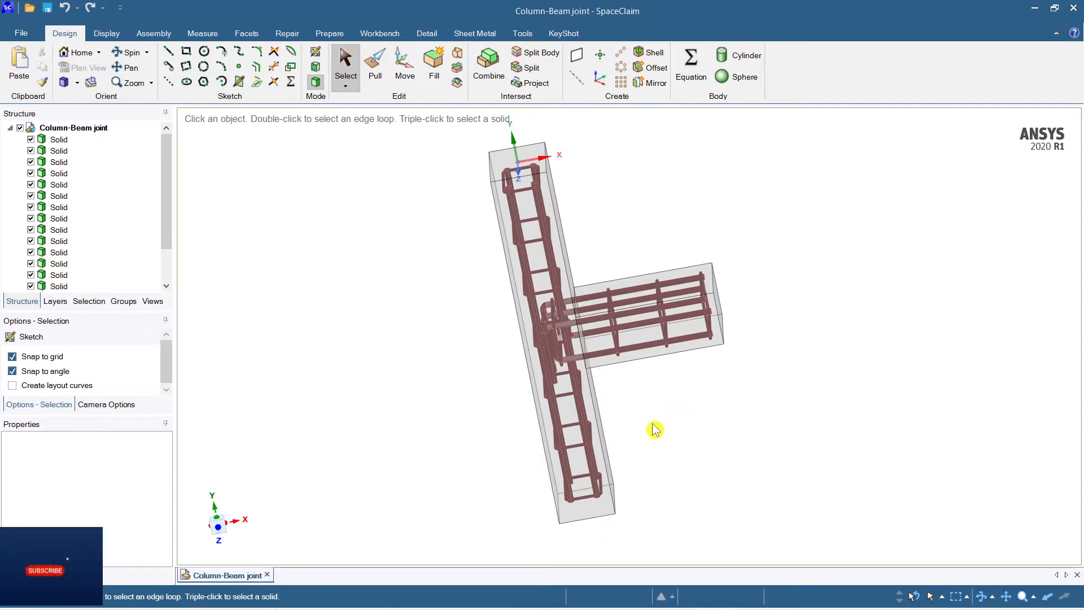
middle_drag(659, 433, 641, 411)
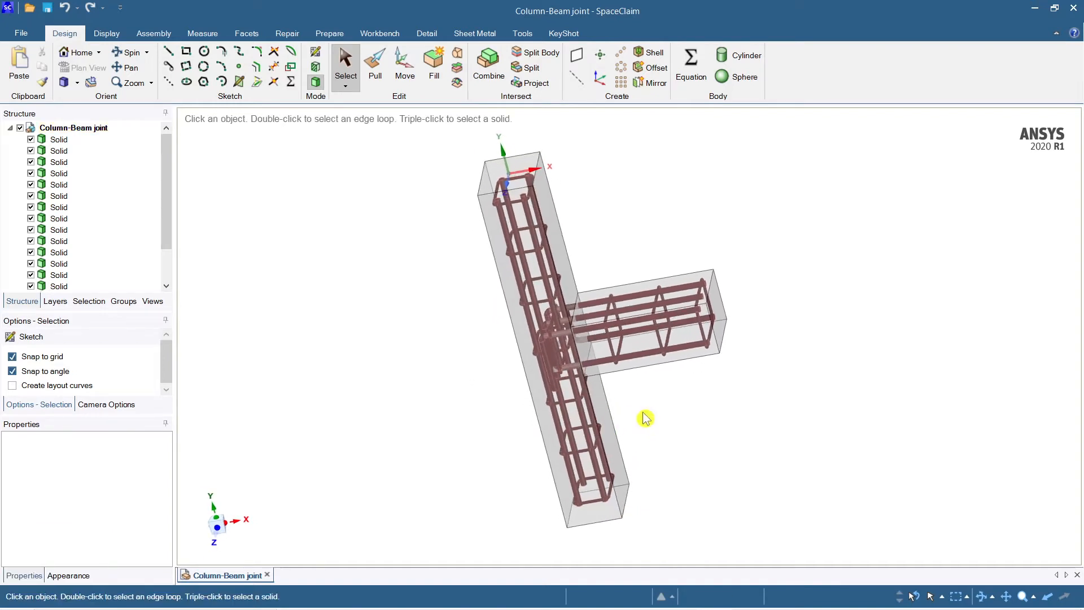
middle_drag(647, 419, 700, 398)
click(579, 167)
double_click(579, 165)
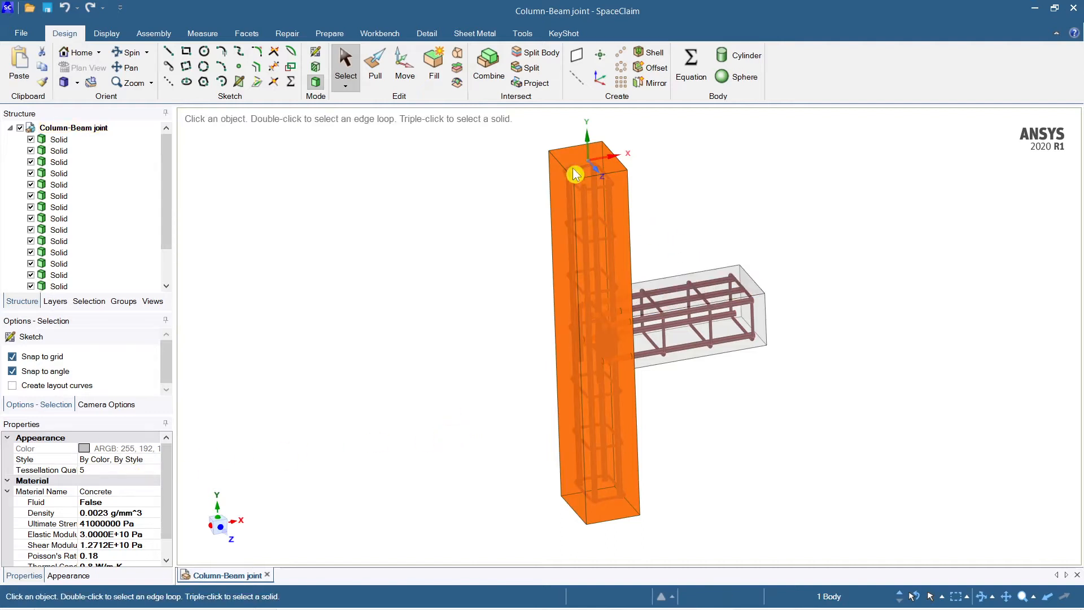
click(740, 292)
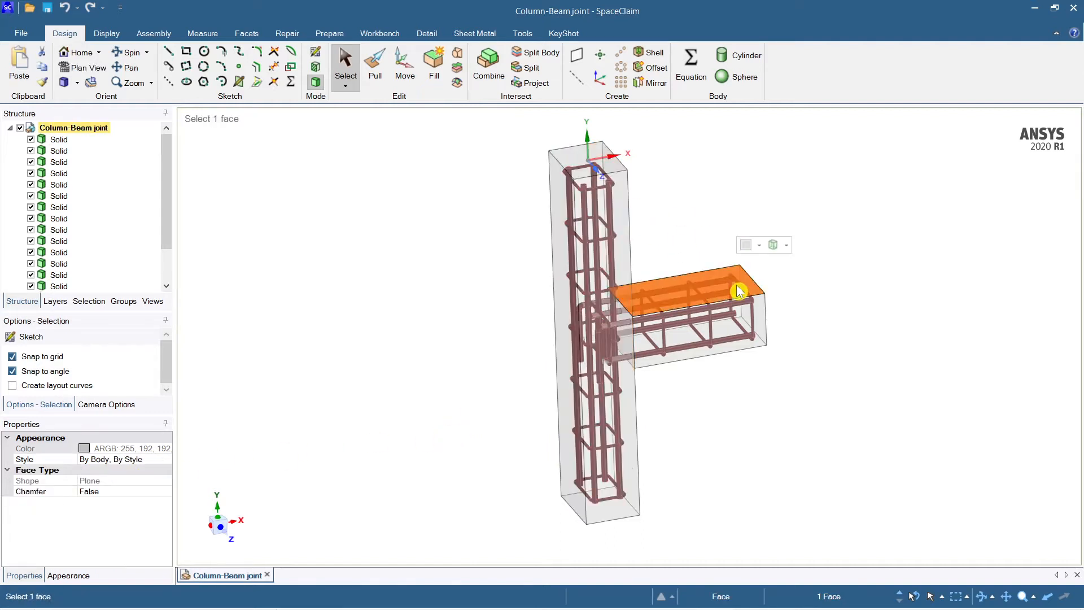
click(878, 360)
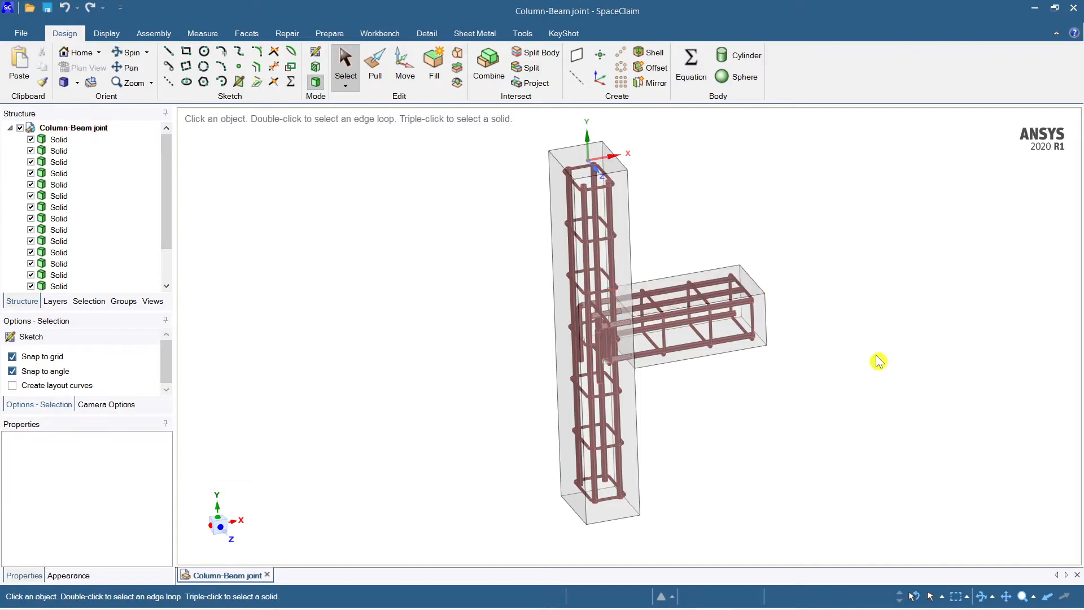
triple_click(712, 290)
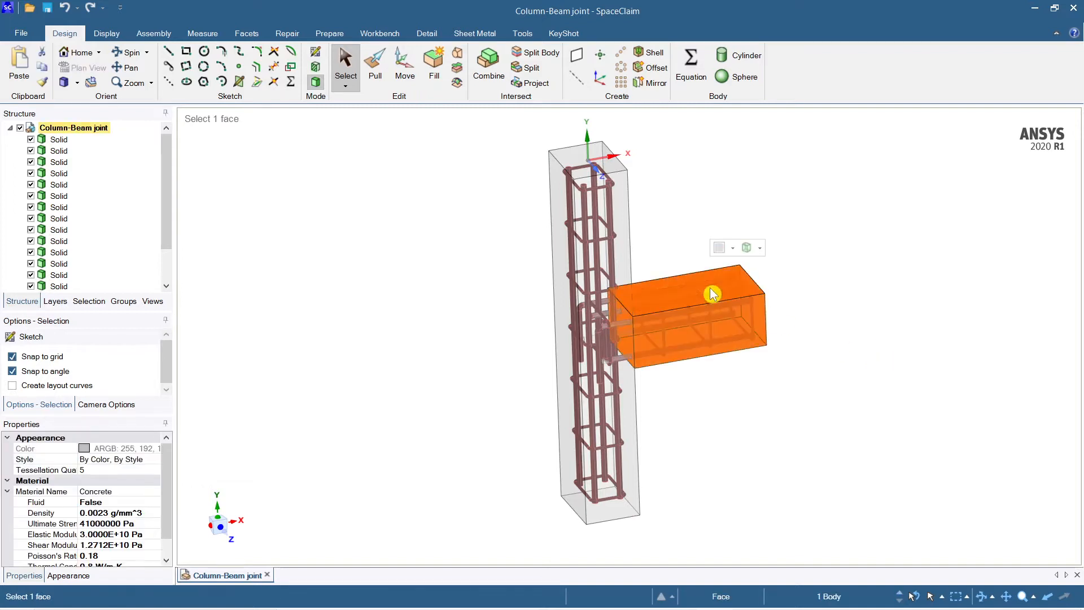
click(587, 151)
click(787, 203)
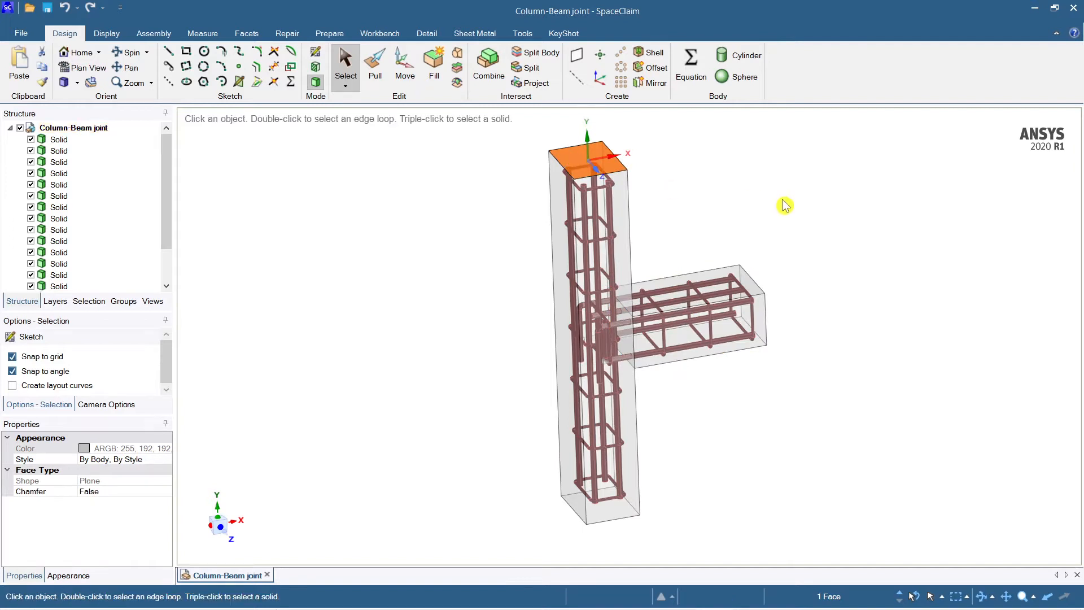
Switch to ANSYS Mechanical and examine the mesh of the column-beam joint from several angles
mouse_move(822, 607)
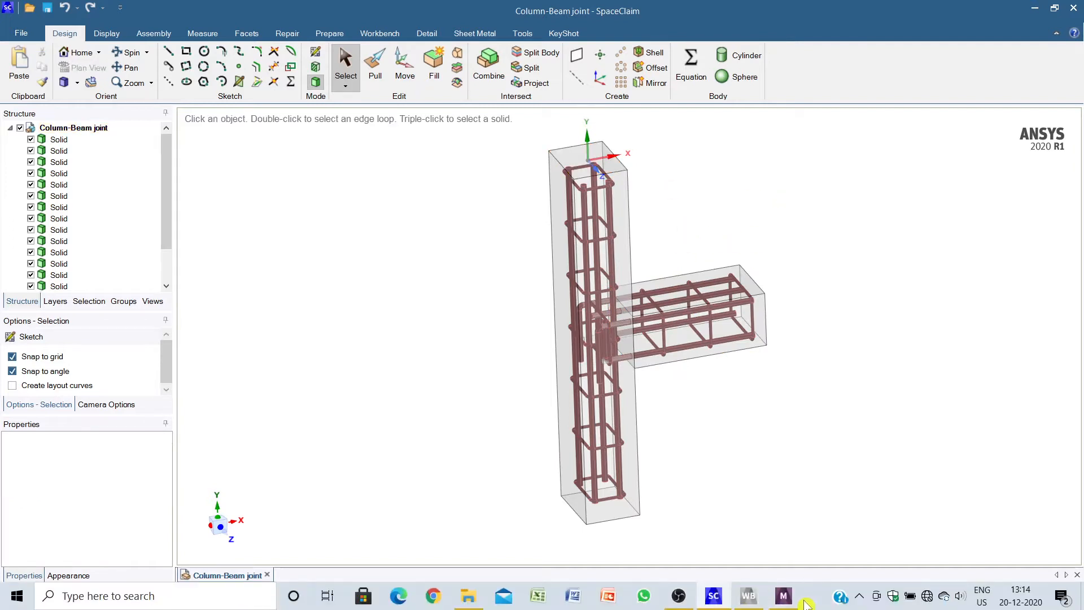
click(748, 596)
mouse_move(757, 607)
click(791, 598)
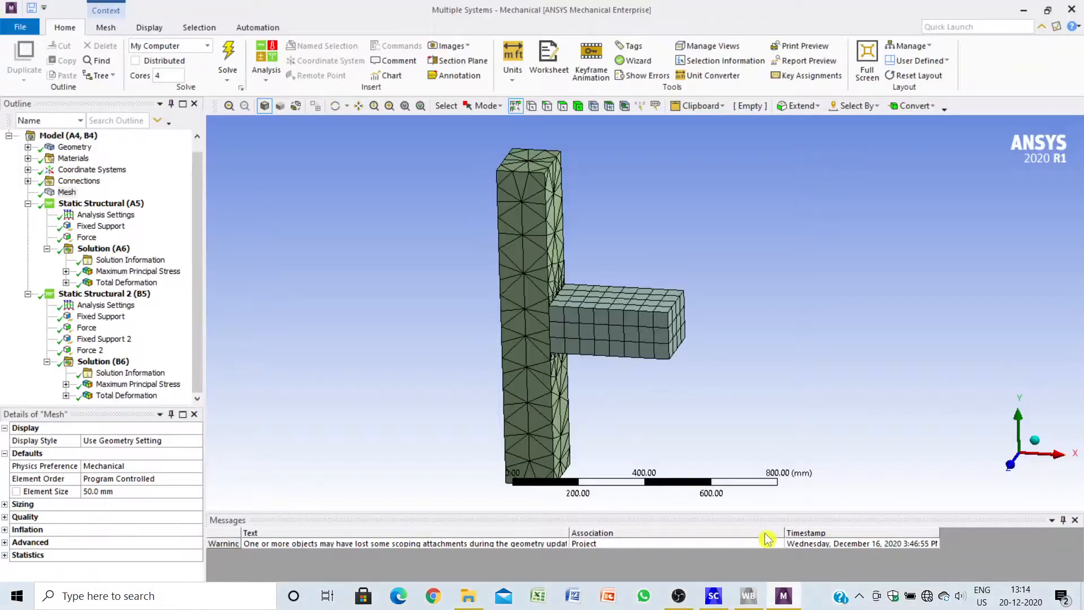
mouse_move(772, 319)
middle_down()
mouse_move(830, 327)
mouse_move(758, 339)
mouse_move(757, 350)
mouse_move(737, 329)
mouse_move(733, 344)
mouse_move(752, 354)
middle_up()
scroll(739, 348, down, 1)
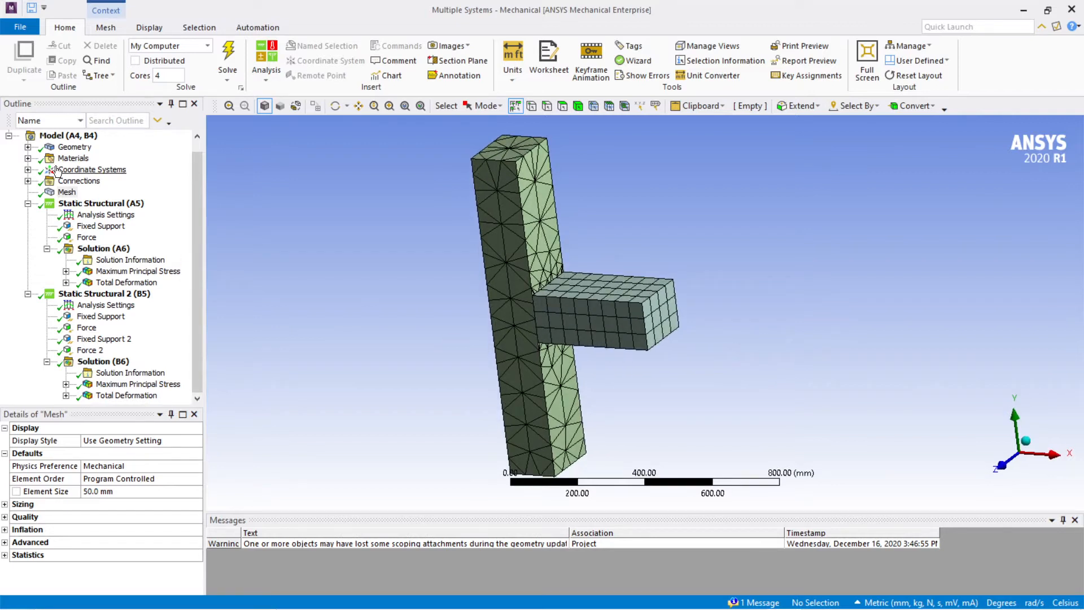
click(66, 193)
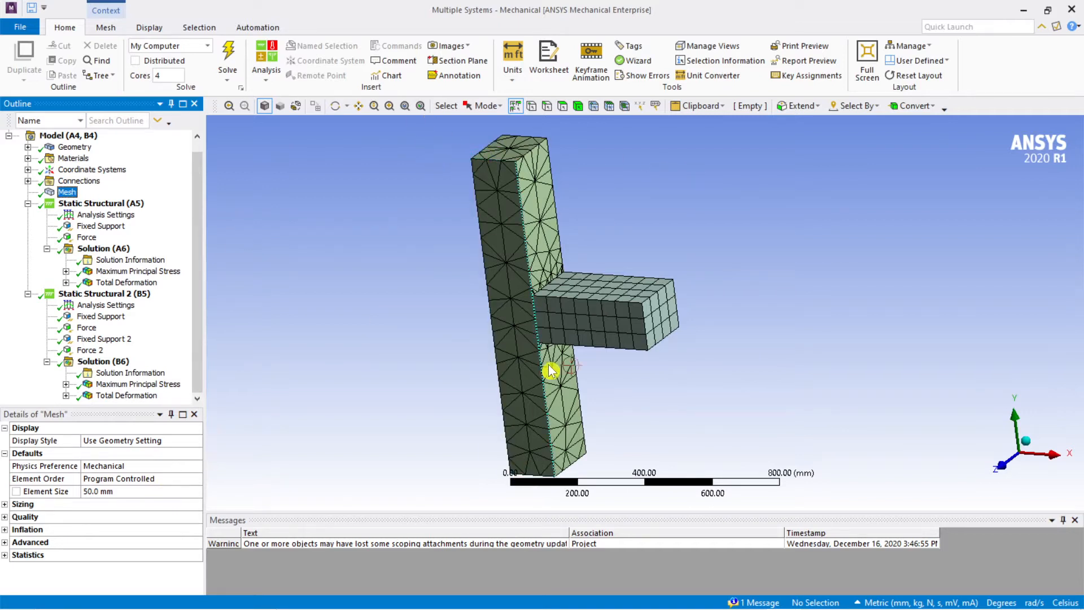
mouse_move(689, 407)
middle_down()
mouse_move(710, 405)
mouse_move(693, 403)
middle_up()
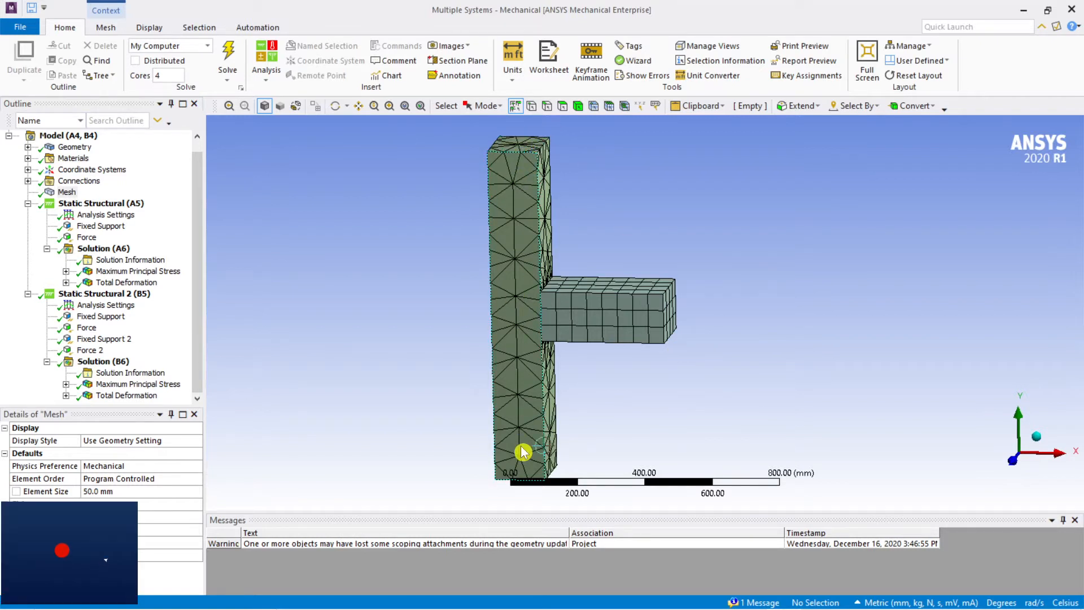
middle_drag(639, 438, 615, 438)
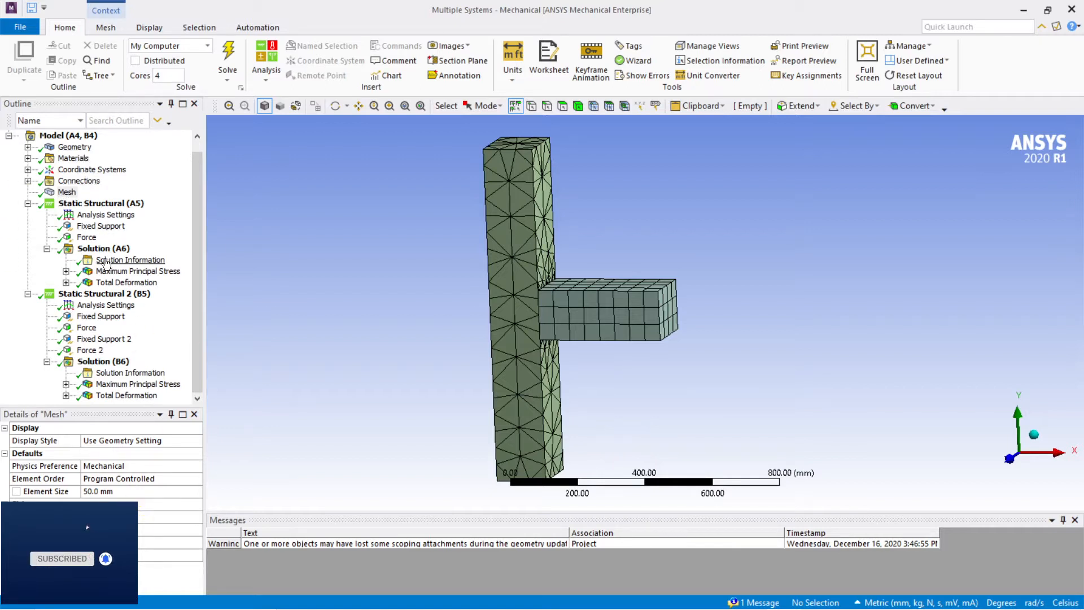
Review the Fixed Support of the first Static Structural analysis on the column's bottom face
click(100, 226)
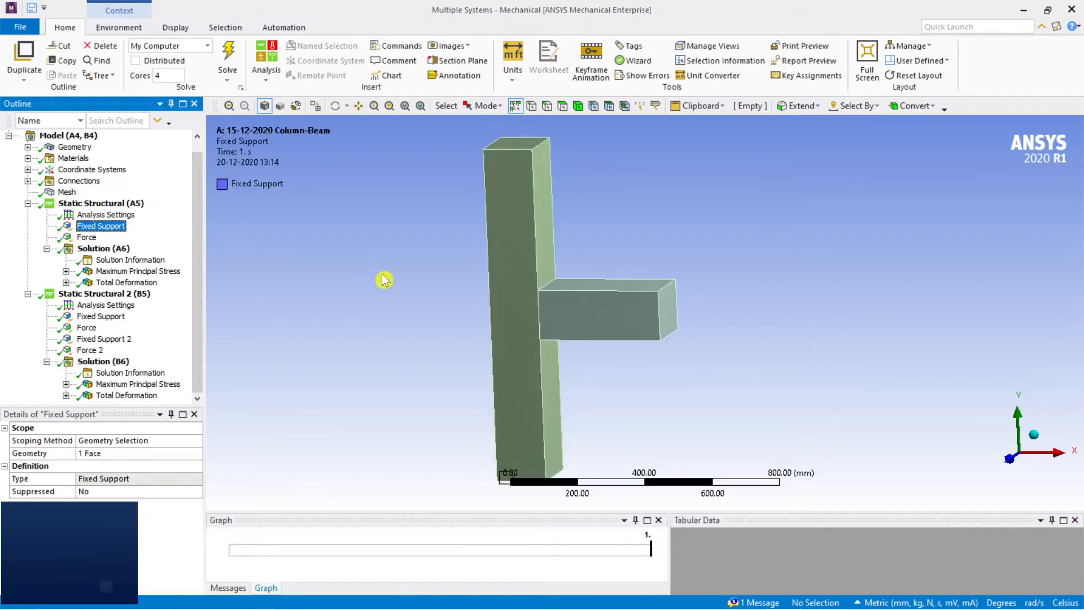
scroll(387, 325, up, 1)
scroll(388, 325, down, 2)
ctrl+middle_drag(400, 332, 407, 243)
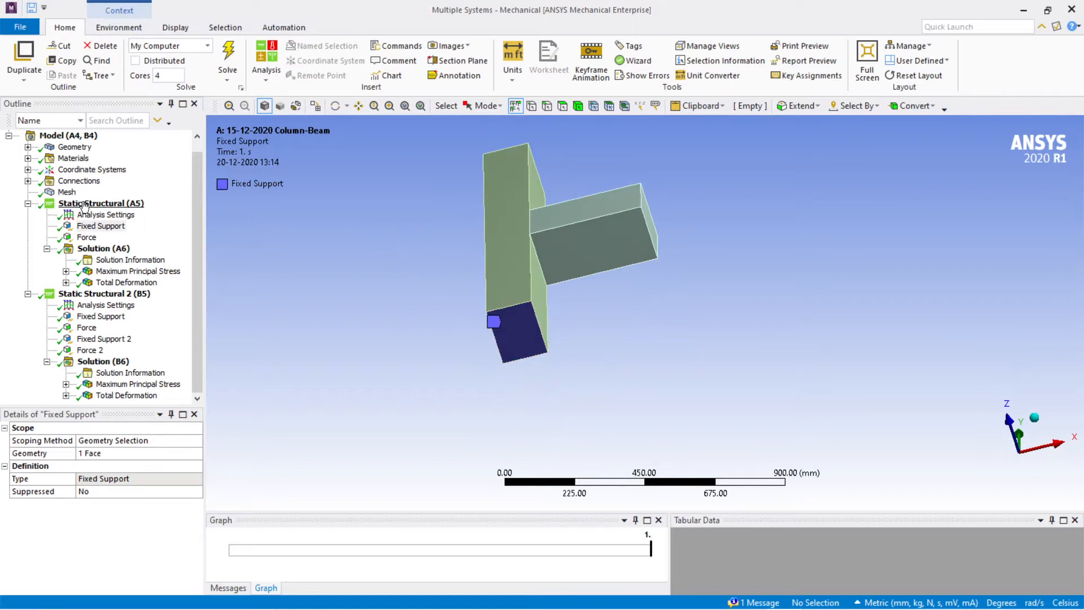
middle_drag(415, 267, 474, 212)
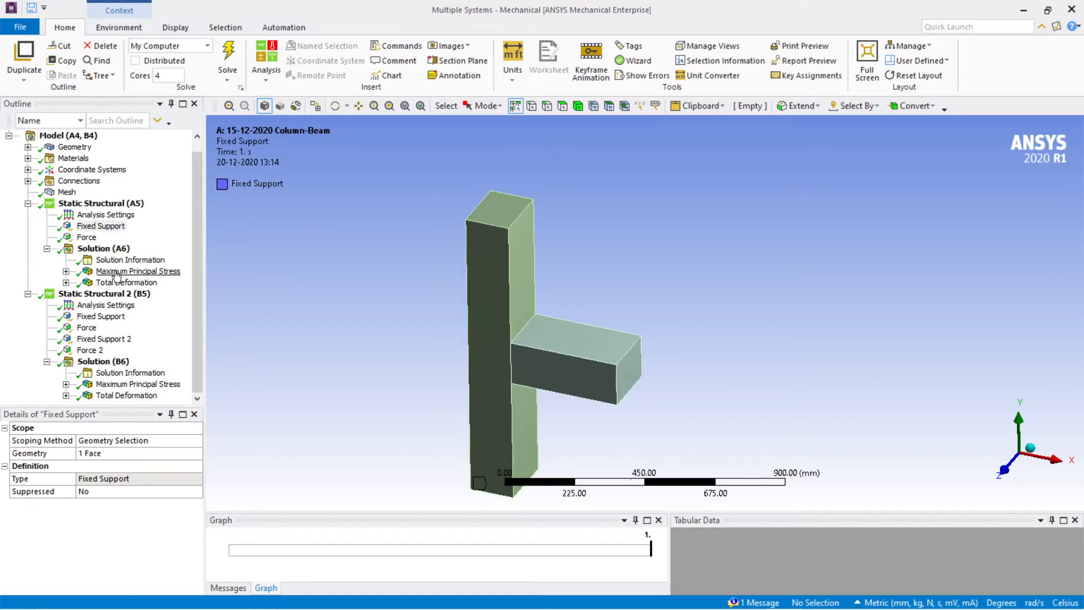
Review the Force on the column's top face in the first Static Structural analysis, including its Y component
click(87, 237)
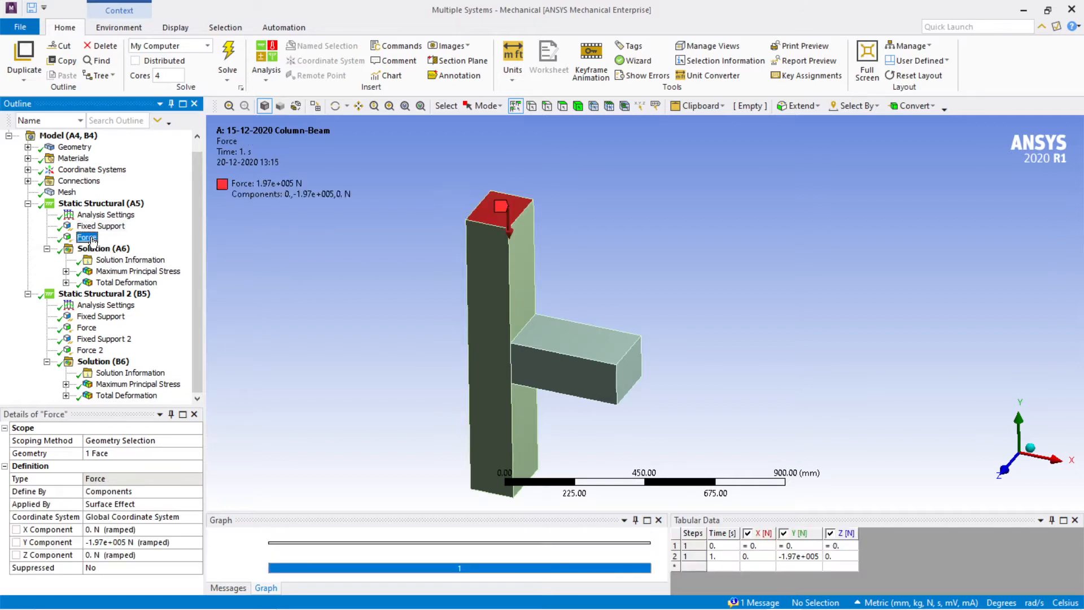
middle_drag(443, 288, 442, 270)
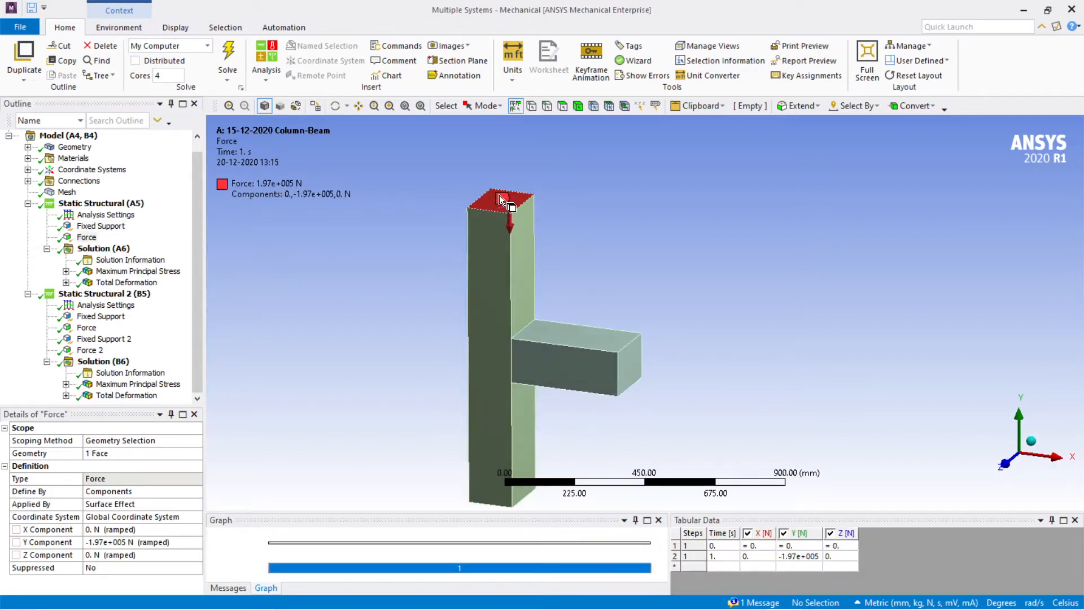
click(126, 541)
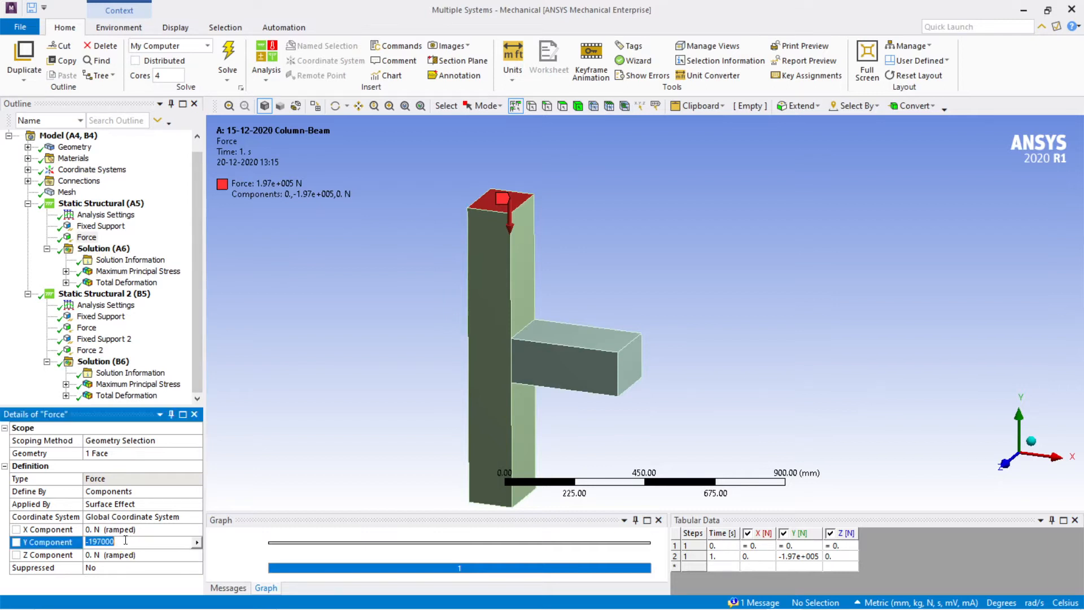
click(259, 239)
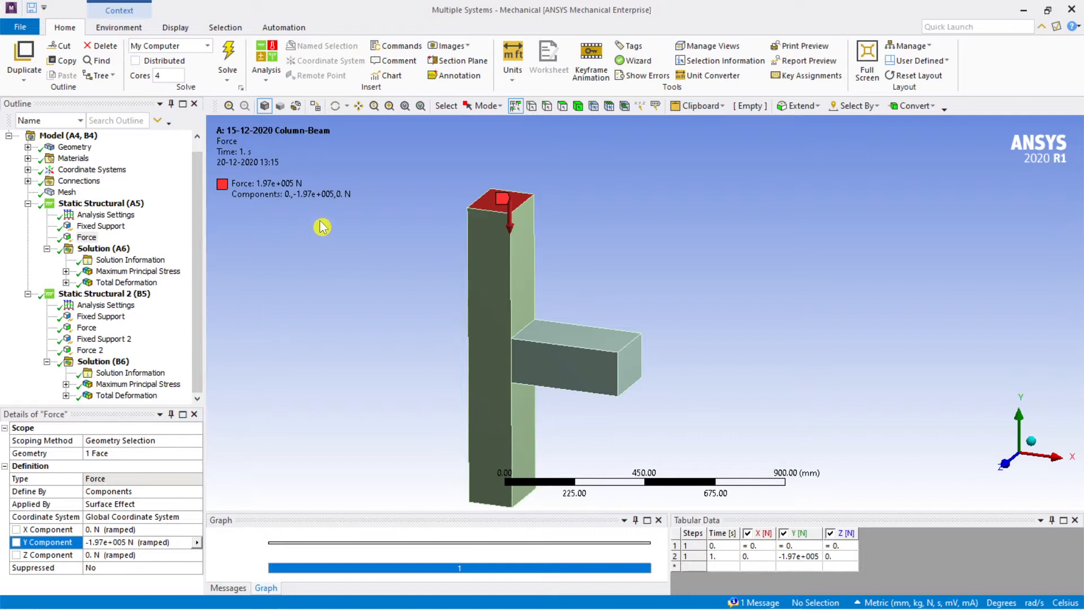
scroll(342, 237, down, 1)
scroll(353, 261, up, 1)
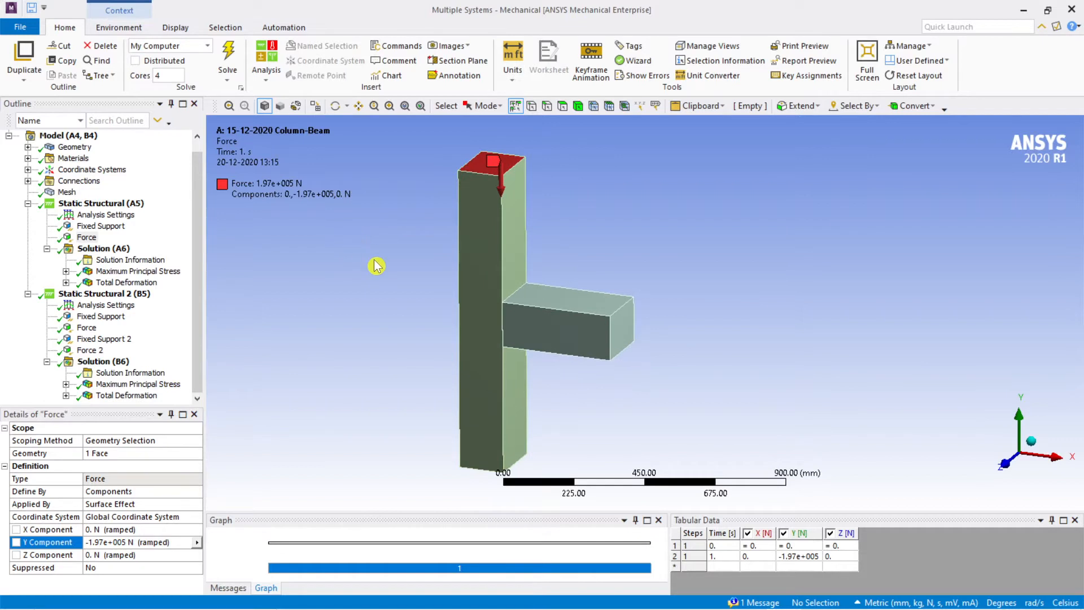
scroll(377, 266, up, 1)
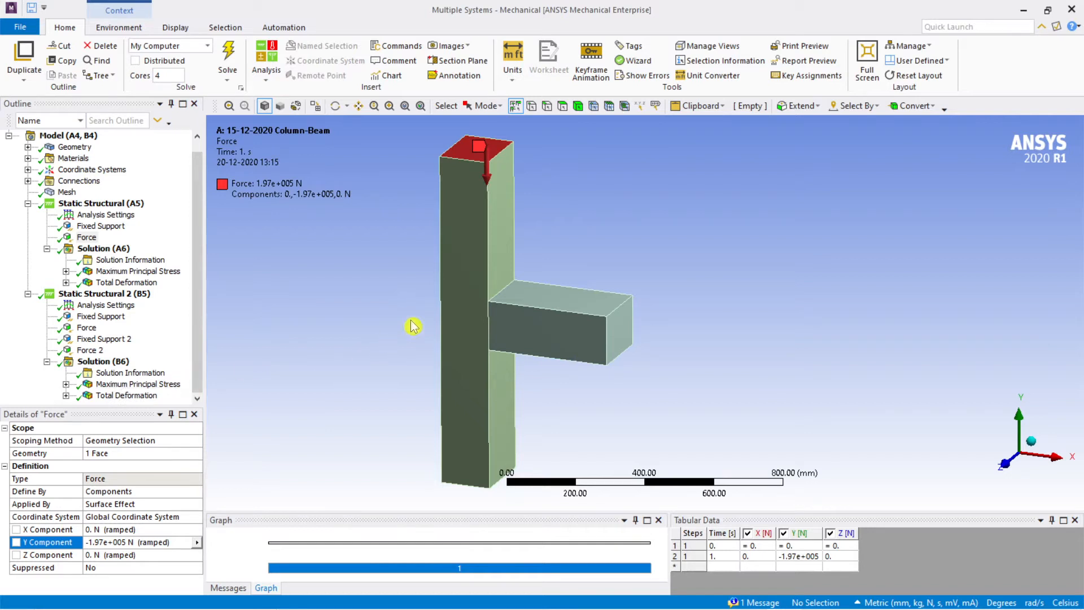
Compare the stress and deformation results of Static Structural 2 with the first analysis's Maximum Principal Stress plot
click(134, 385)
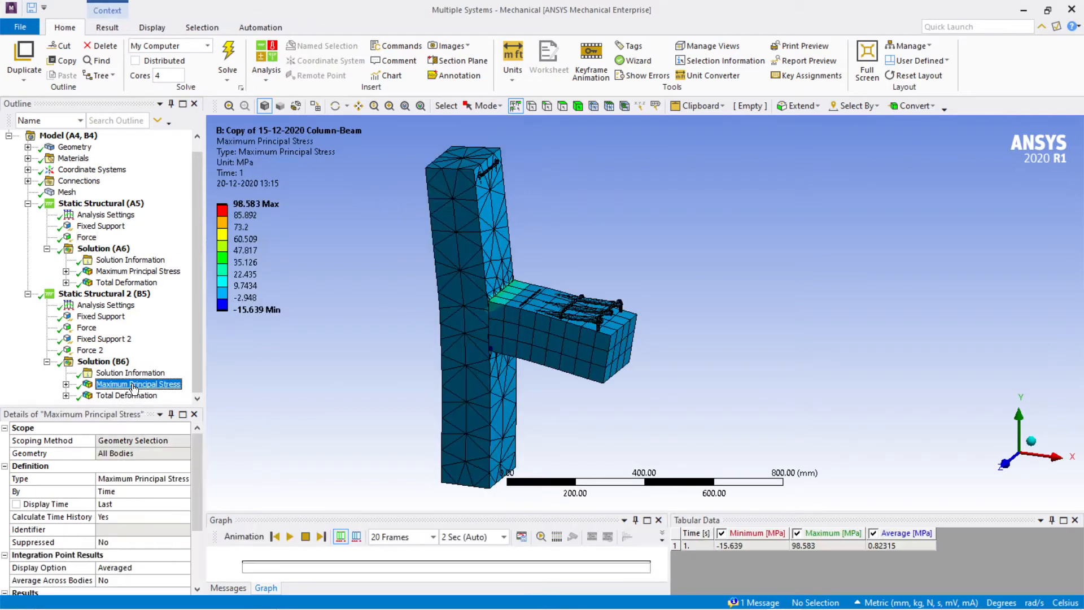
click(126, 395)
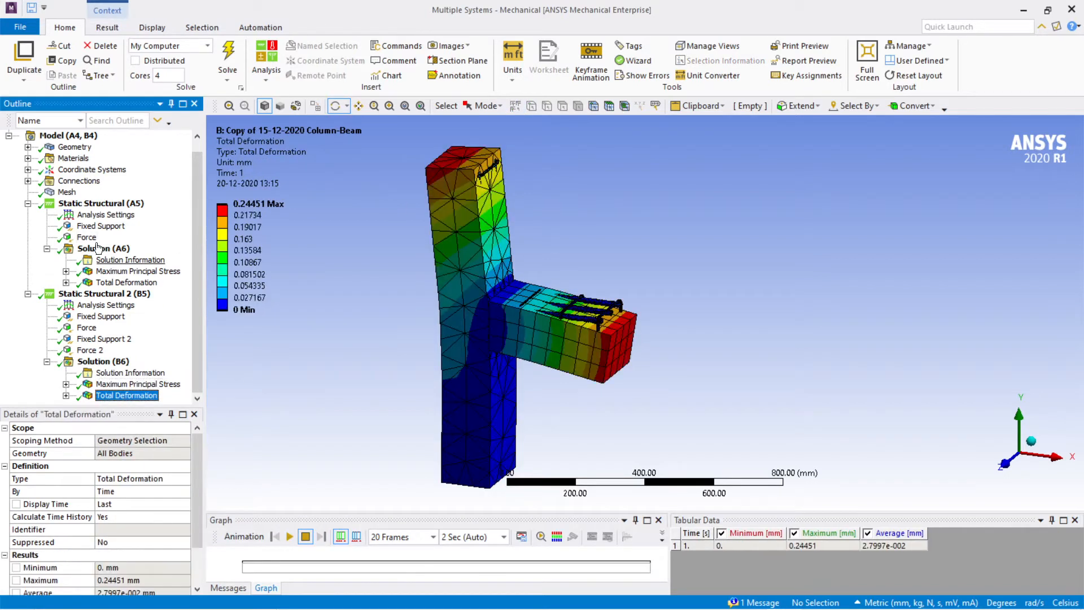
click(113, 272)
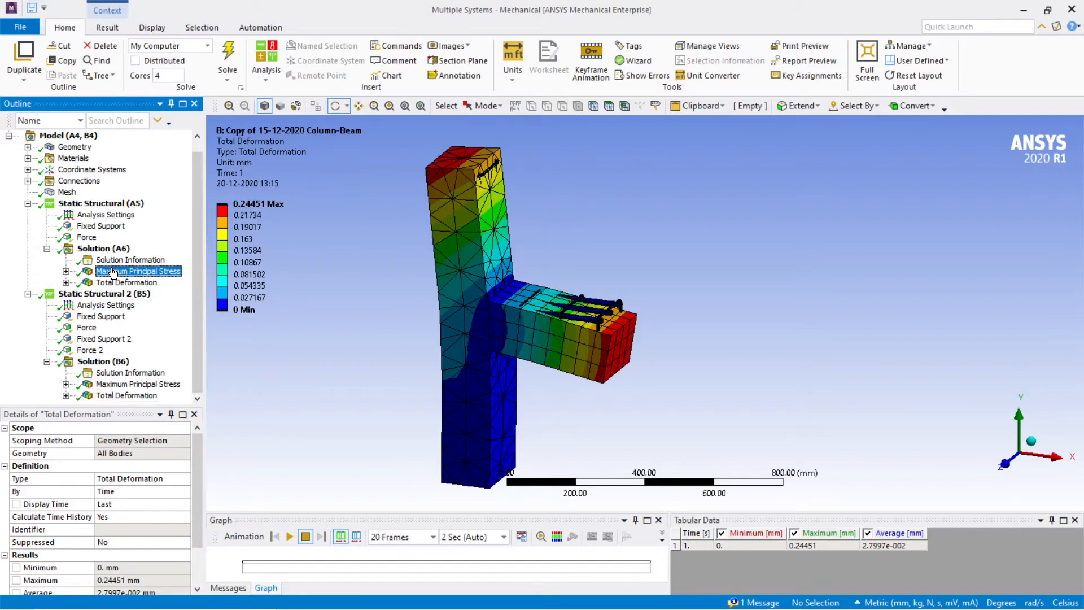
scroll(445, 275, down, 1)
scroll(445, 275, up, 1)
ctrl+middle_drag(445, 275, 486, 271)
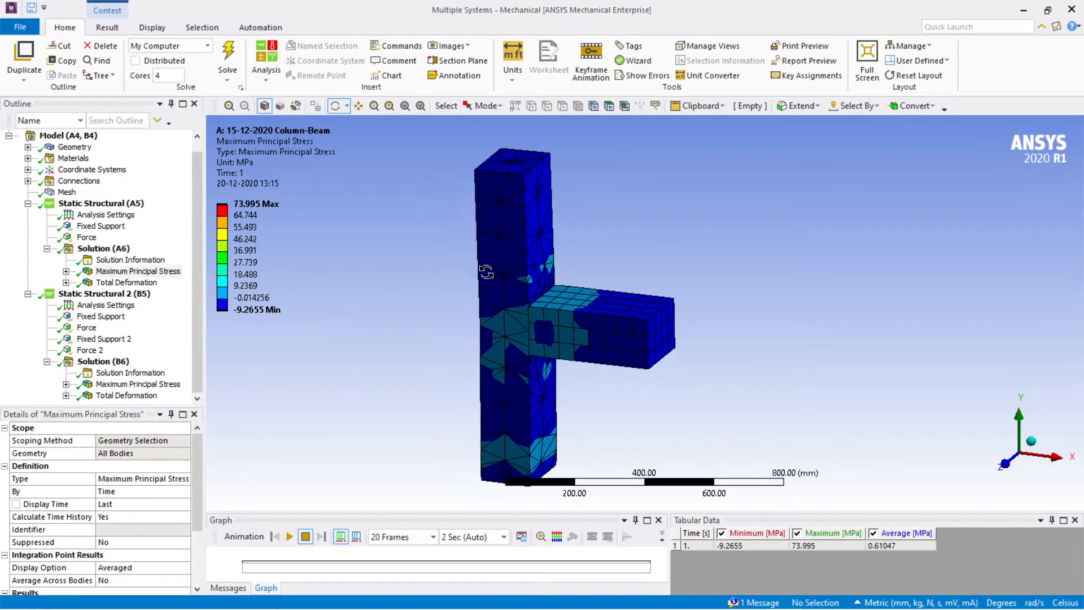
Play the Maximum Principal Stress animation of the first analysis and examine the joint region from several angles
click(83, 238)
click(104, 249)
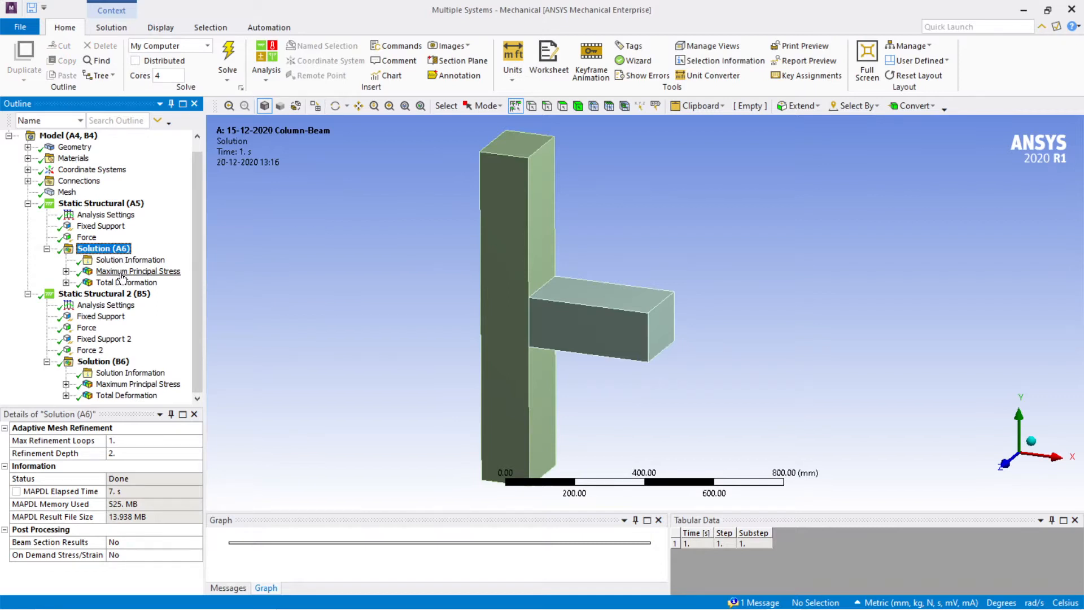
click(118, 271)
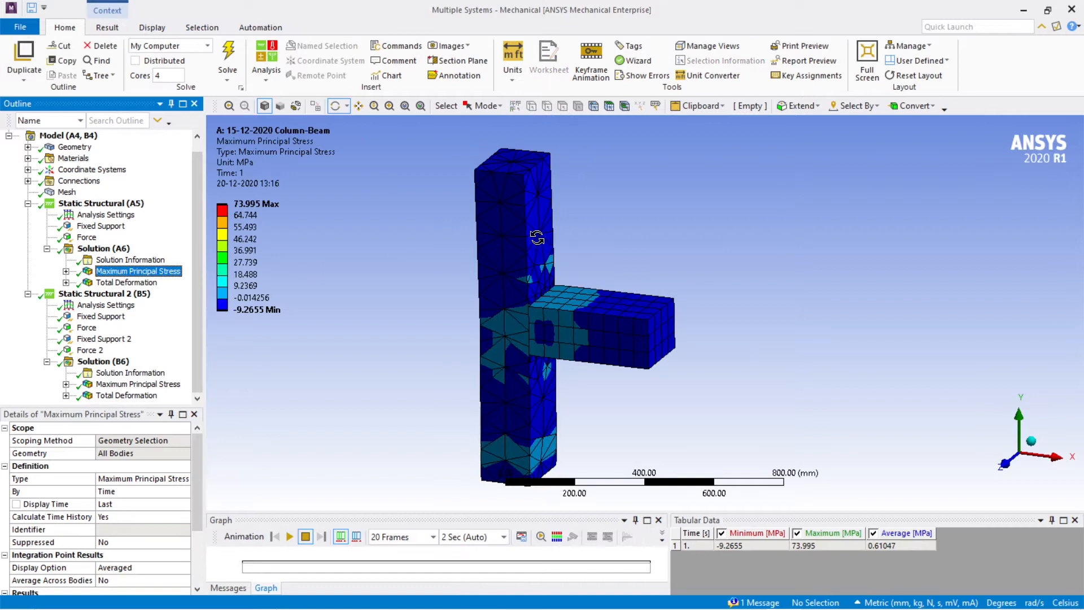
drag(404, 370, 435, 383)
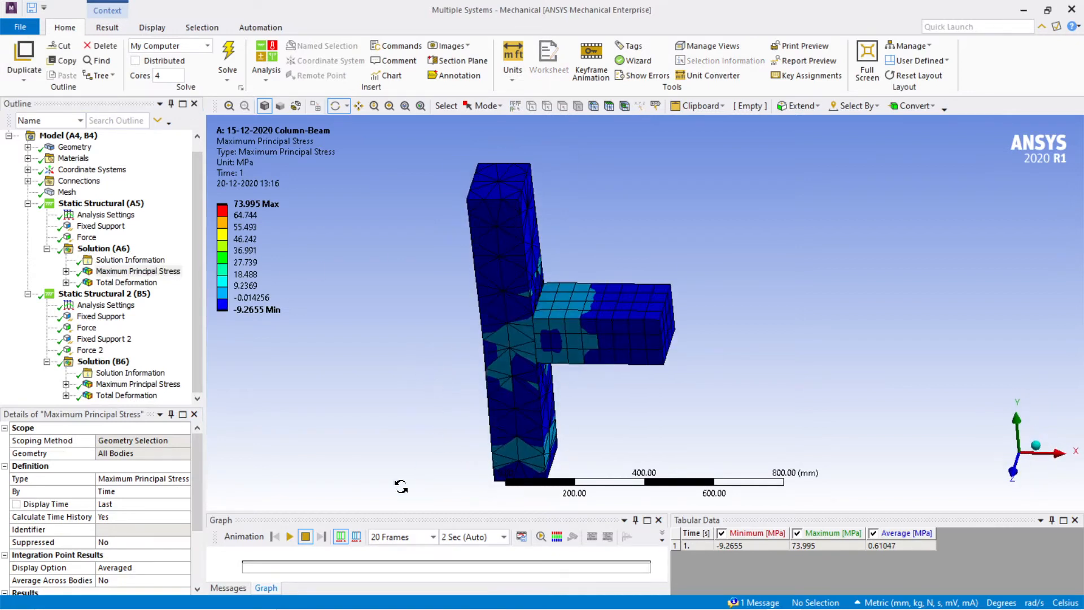
click(290, 536)
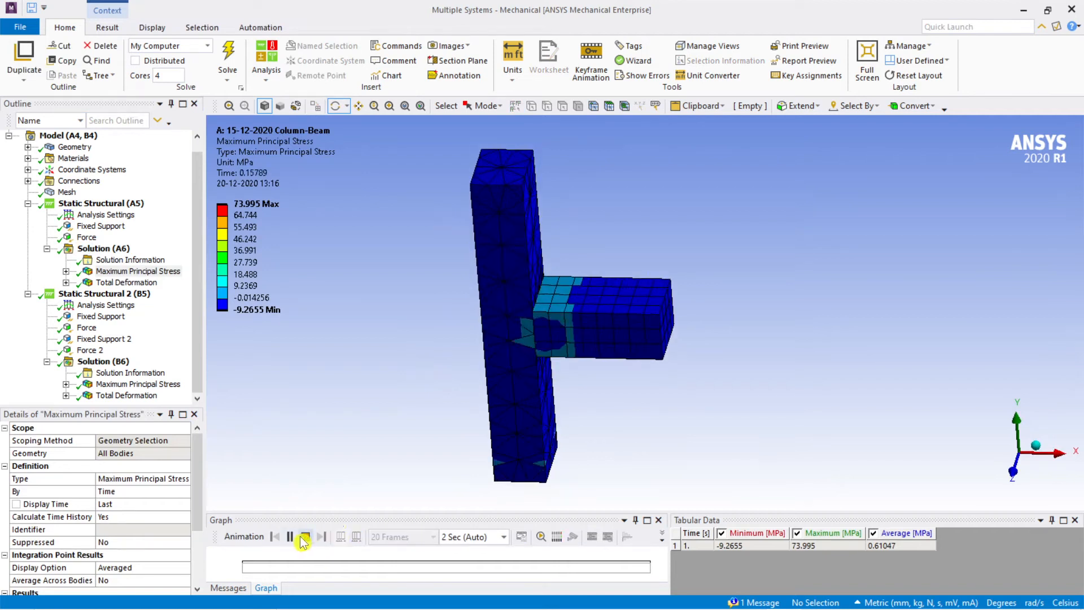
drag(429, 401, 407, 368)
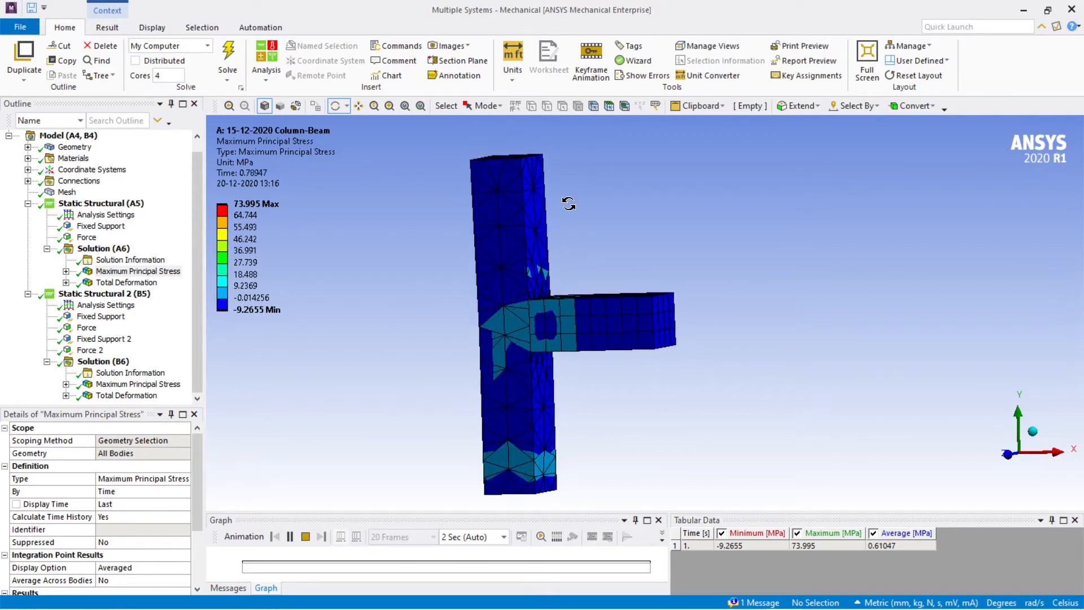
drag(559, 205, 569, 232)
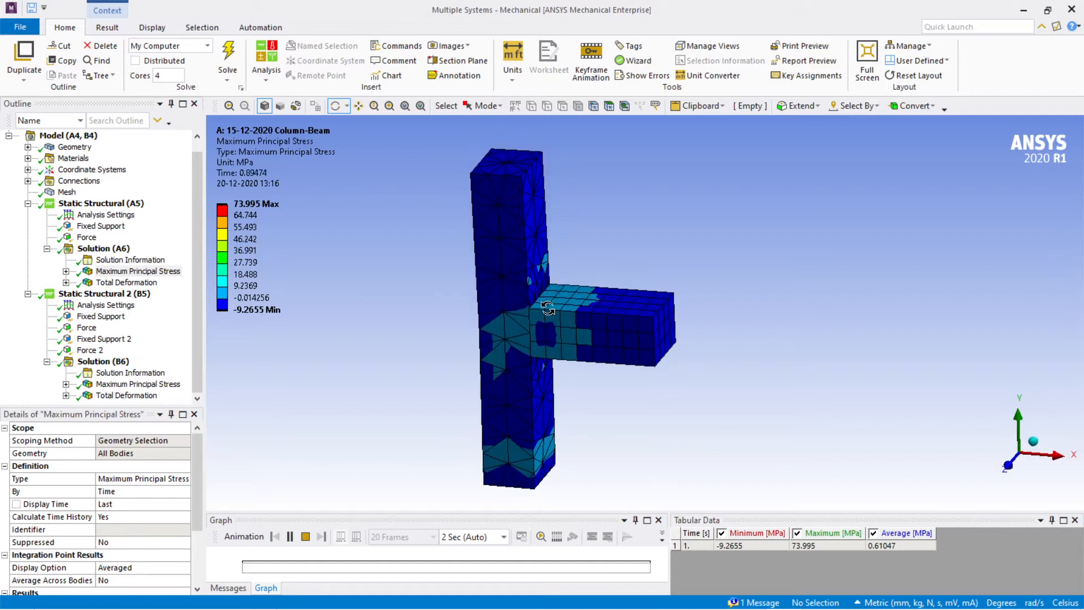
Display the Total Deformation of the first analysis and examine it along the column and beam
click(118, 283)
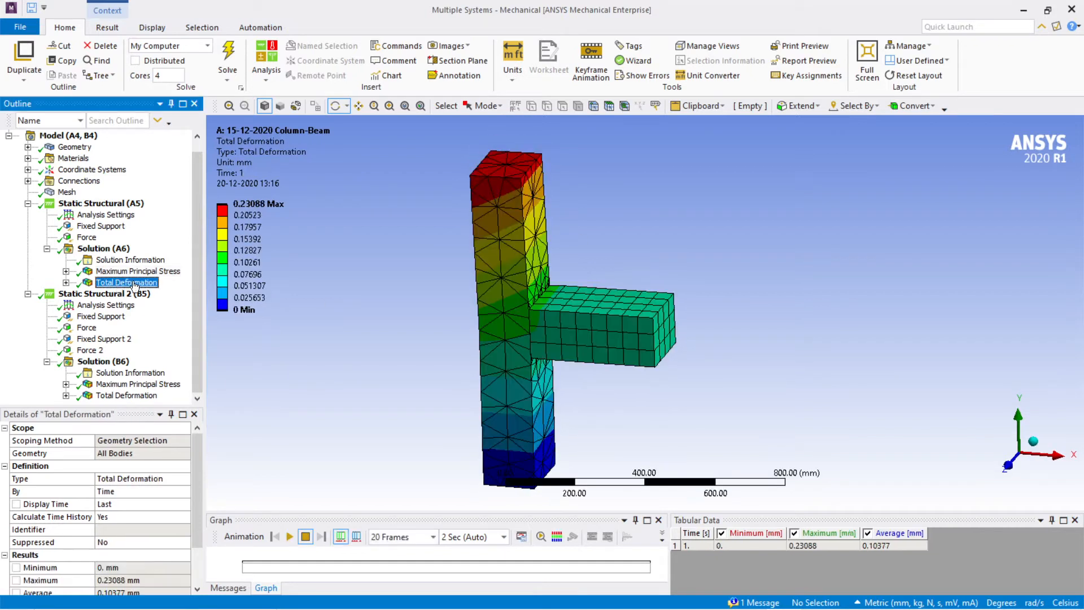
scroll(471, 244, up, 1)
scroll(507, 319, down, 2)
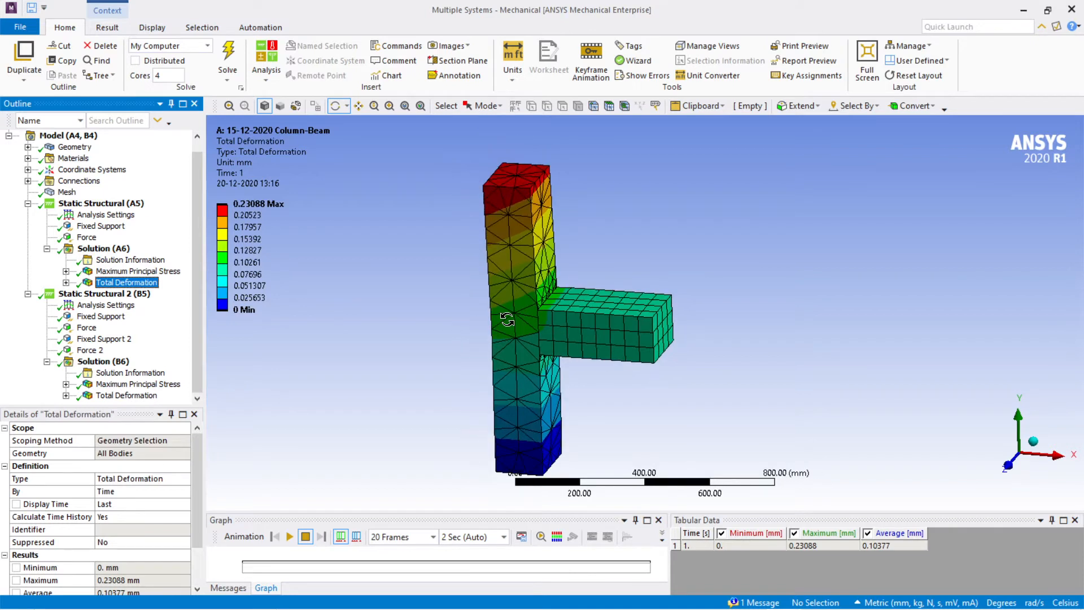
drag(559, 240, 570, 232)
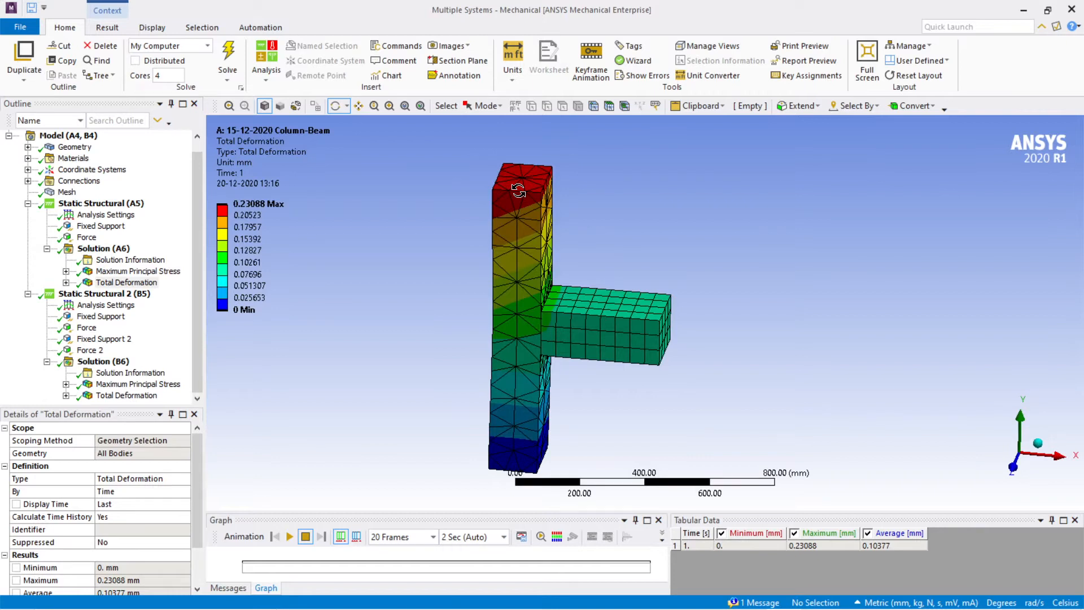
Examine the first analysis's Total Deformation plot on the upper column and joint from slightly different angles
drag(519, 191, 524, 186)
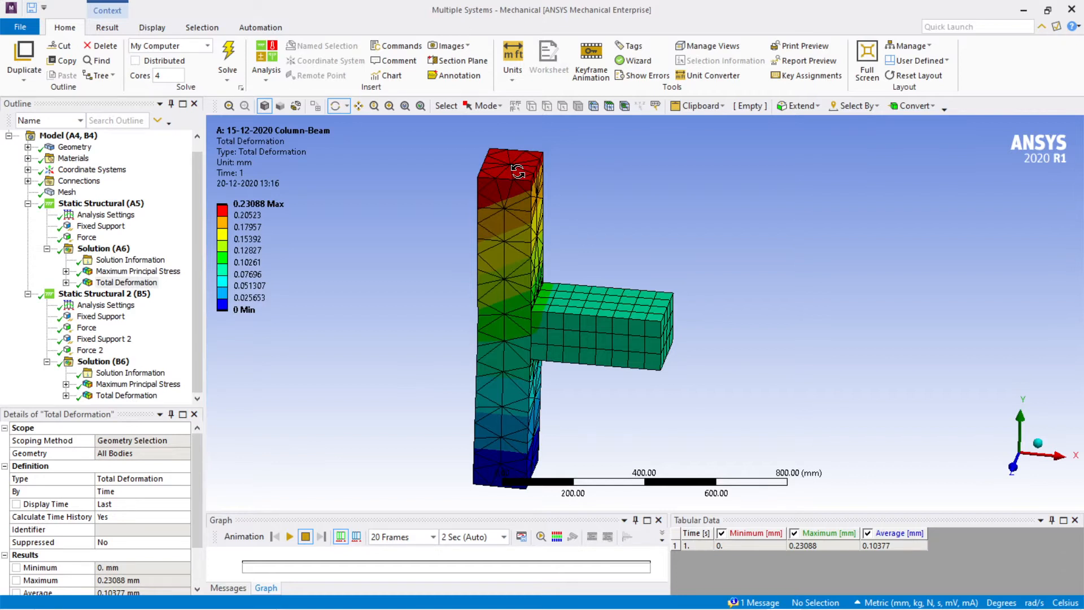
mouse_move(602, 224)
mouse_down()
mouse_move(625, 222)
mouse_move(588, 211)
mouse_move(605, 215)
mouse_up()
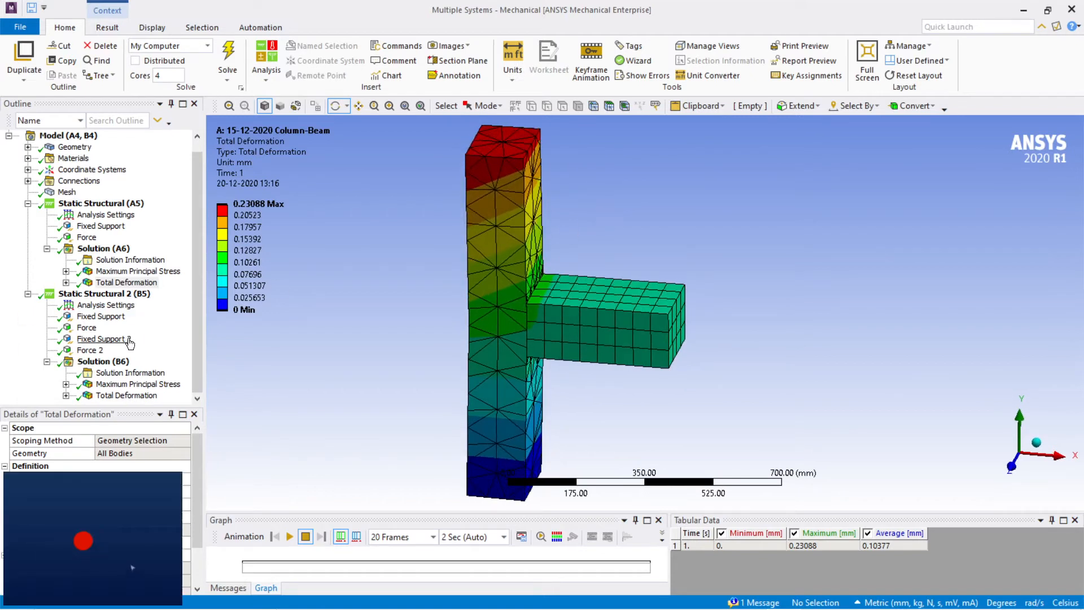
Duplicate the Static Structural 2 analysis together with its supports, loads and results
click(111, 362)
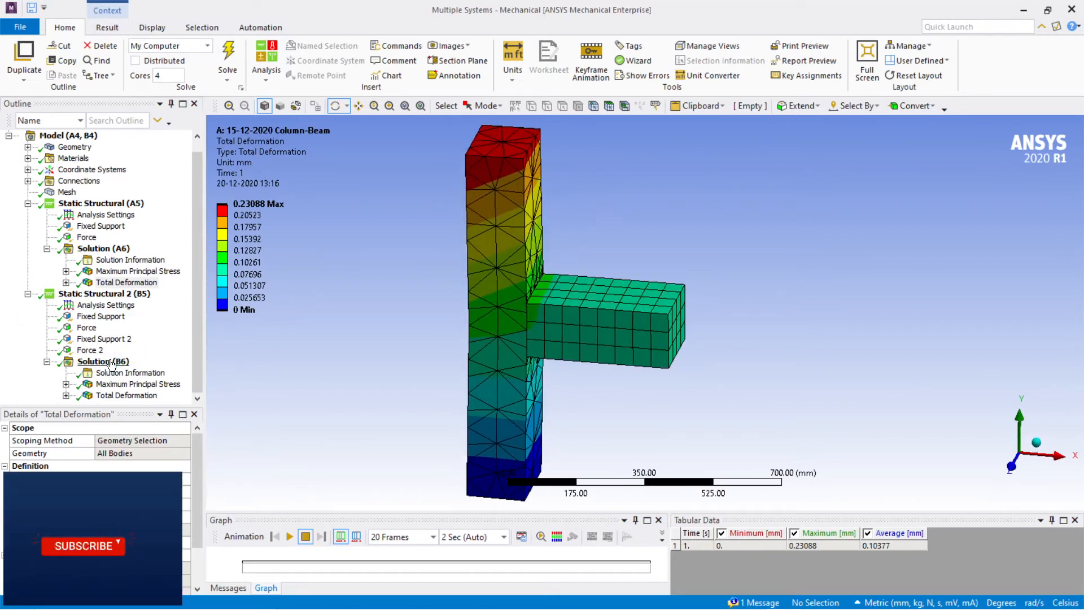
click(104, 293)
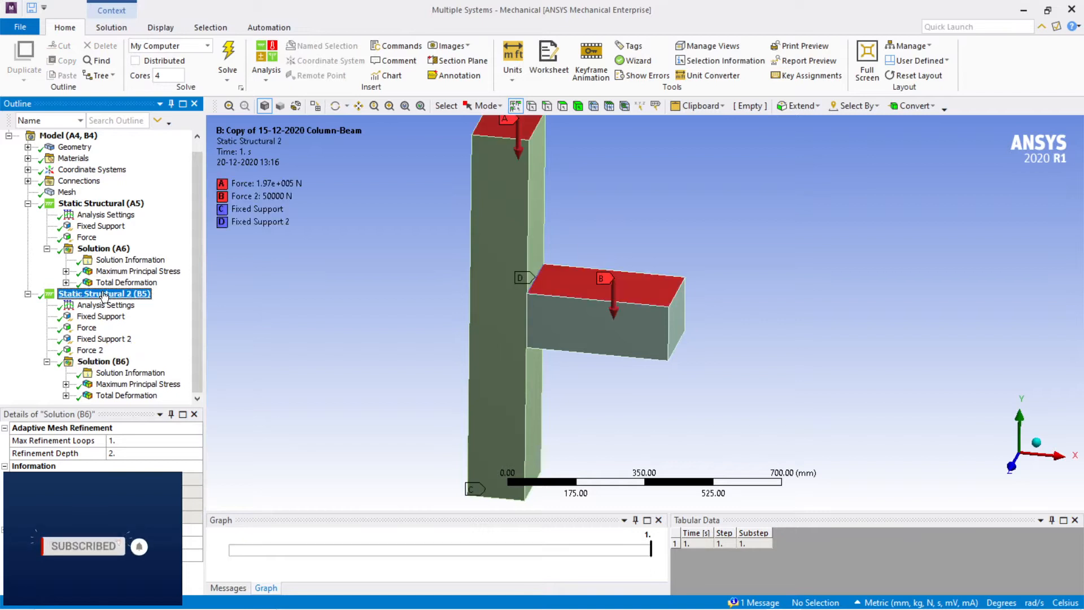
right_click(104, 295)
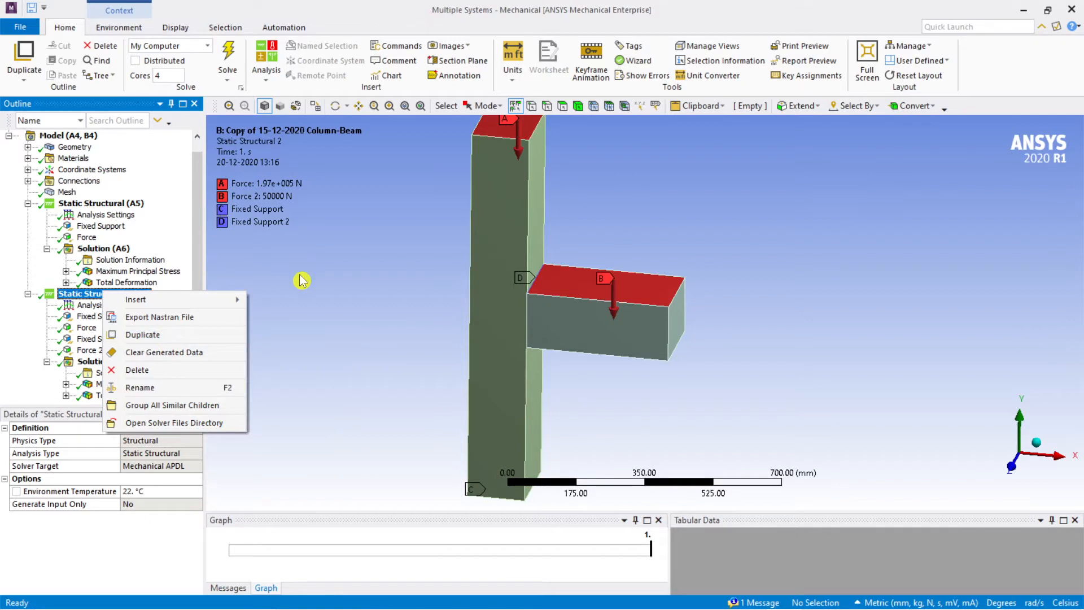
click(313, 294)
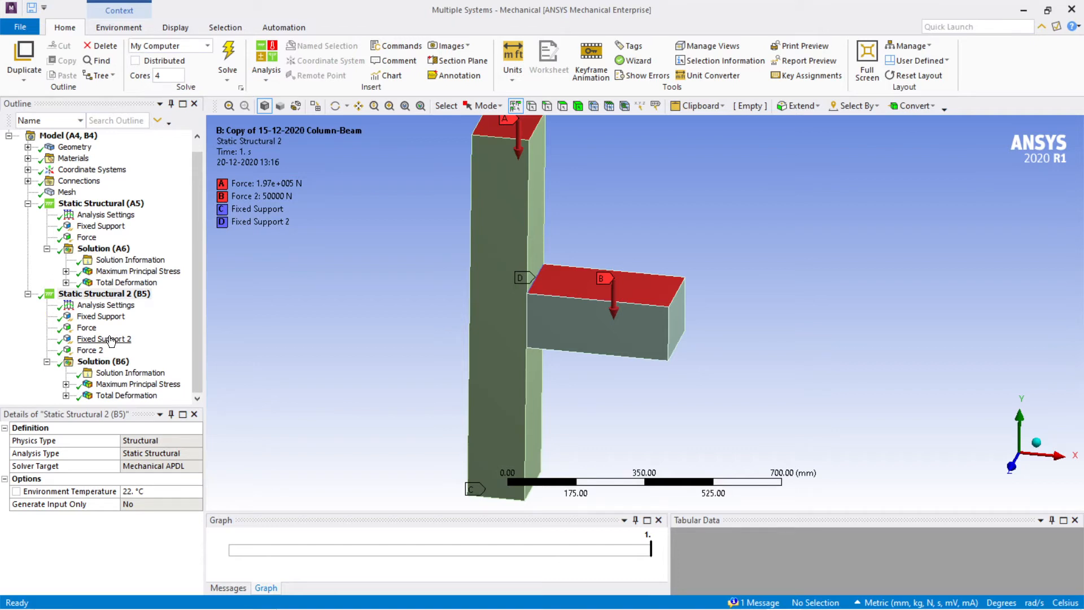
right_click(113, 296)
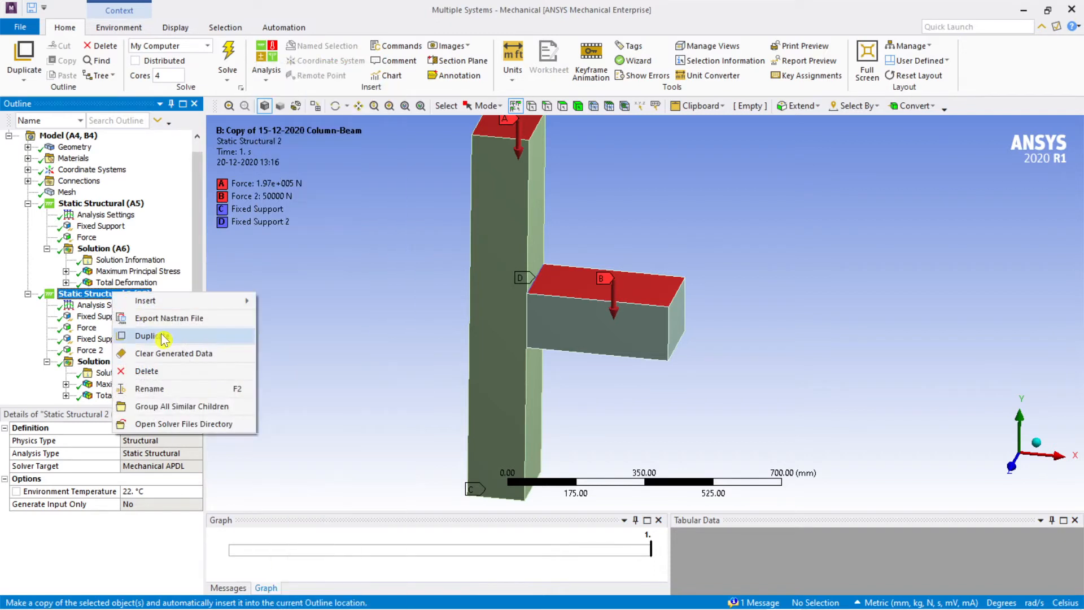
click(163, 338)
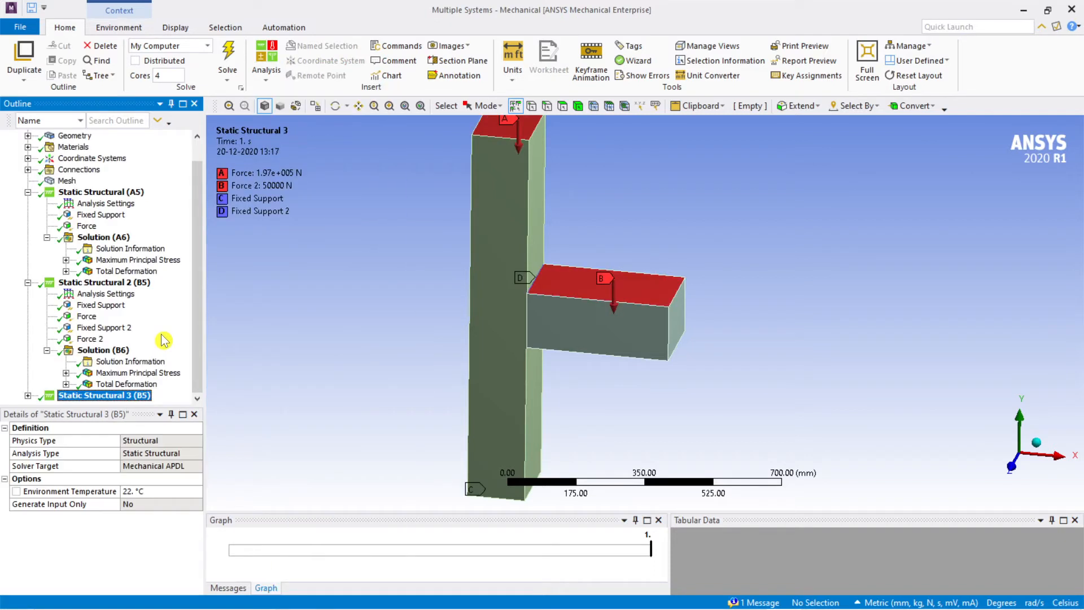
Review the duplicated analysis's fixed supports at the column base and along the beam-column joint edges
double_click(124, 398)
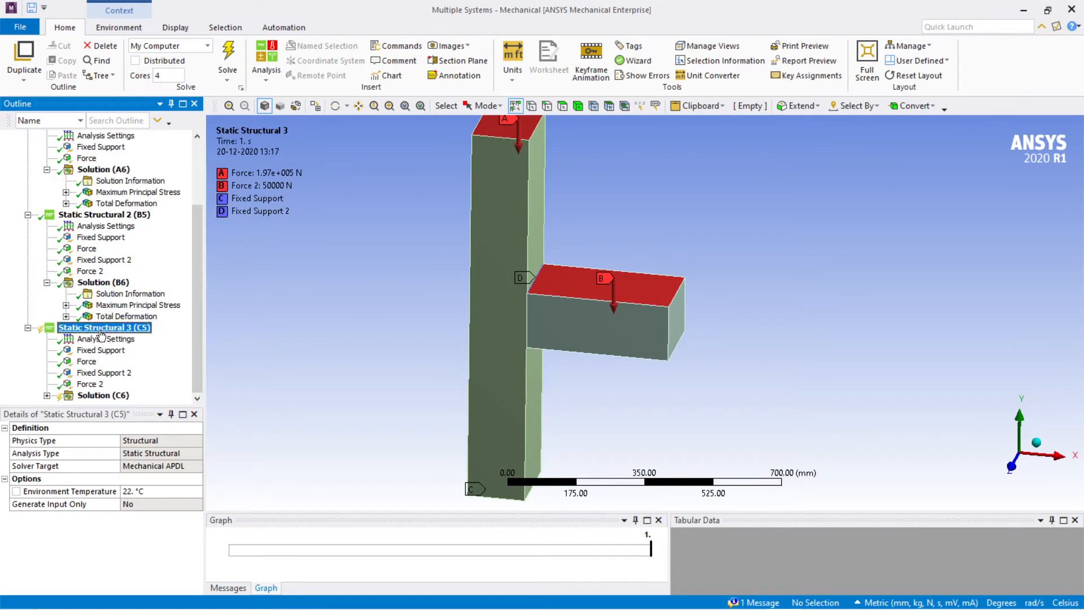
click(103, 350)
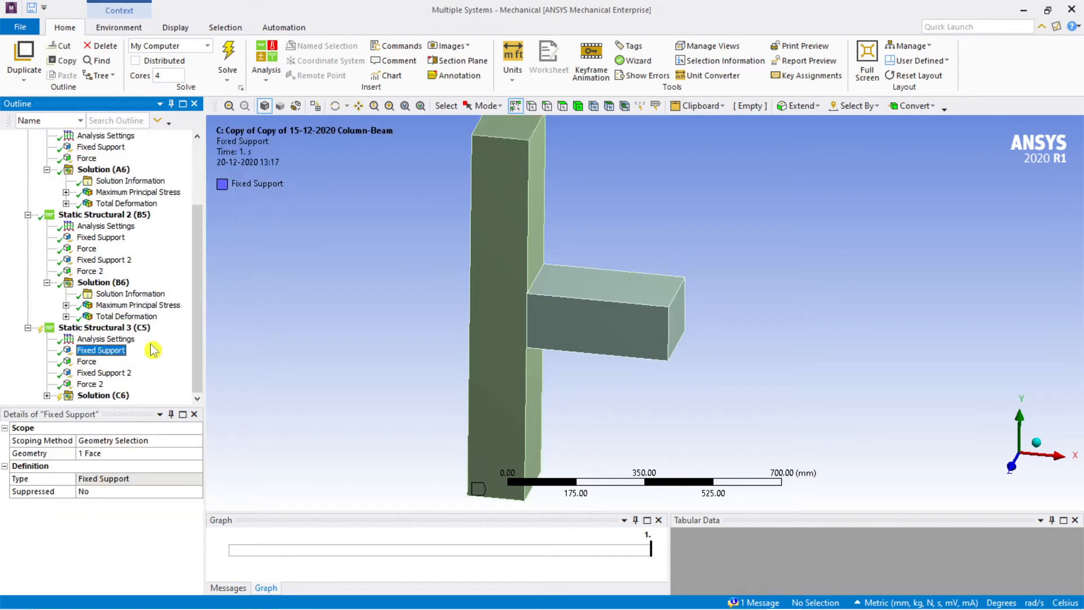
middle_drag(330, 325, 412, 303)
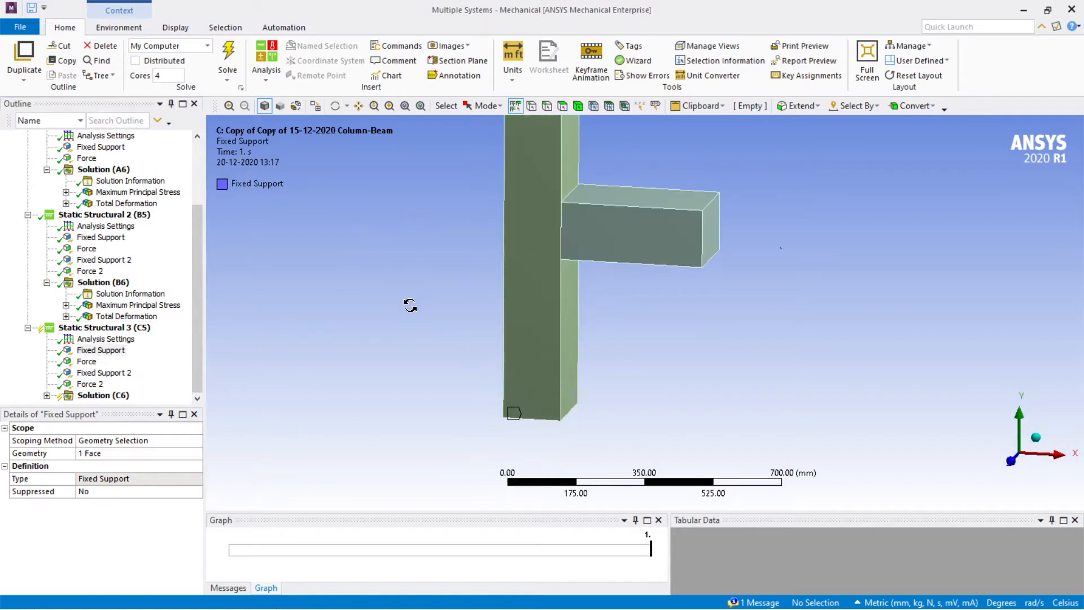
click(93, 373)
ctrl+middle_drag(658, 310, 616, 360)
scroll(543, 224, up, 3)
ctrl+middle_drag(495, 190, 497, 266)
scroll(497, 266, up, 2)
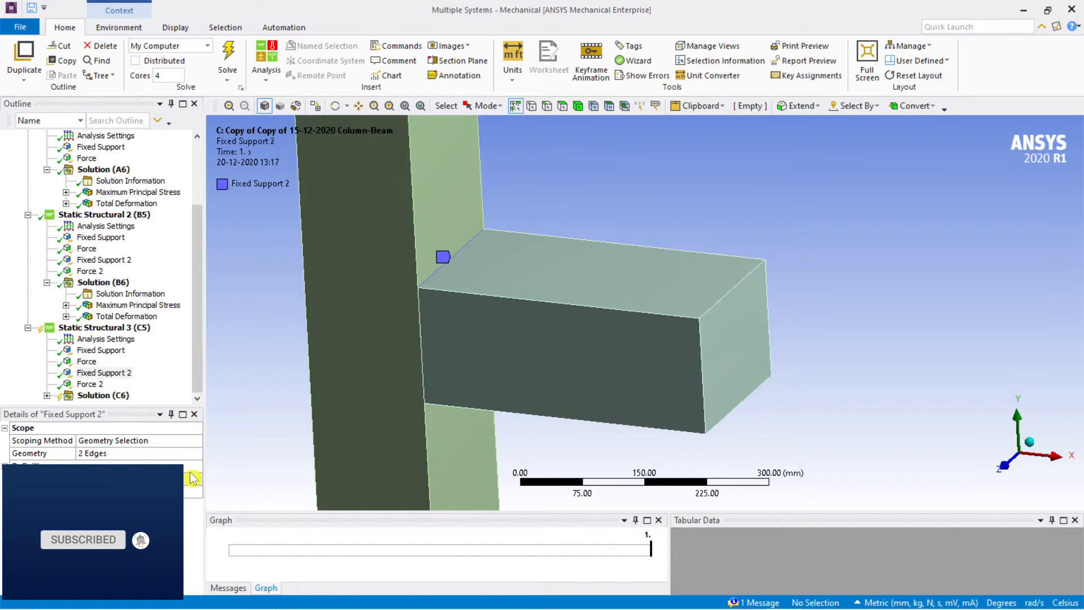
middle_drag(487, 465, 516, 411)
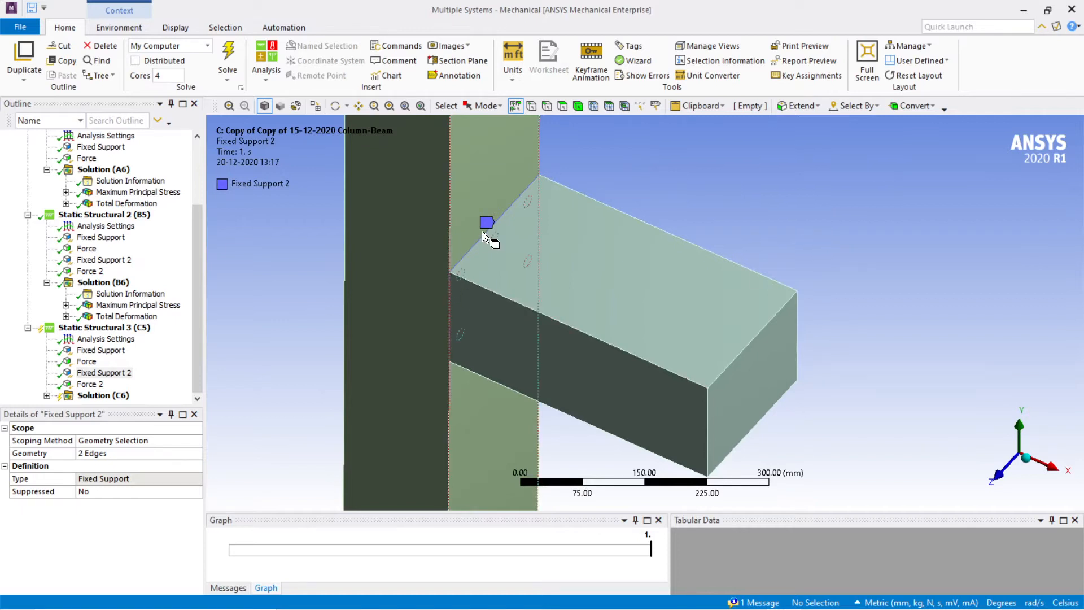
mouse_move(631, 186)
middle_down()
mouse_move(642, 184)
mouse_move(613, 193)
middle_up()
Set the Y component of Force 2 on the beam's top face to -100000 N in Static Structural 3
click(96, 387)
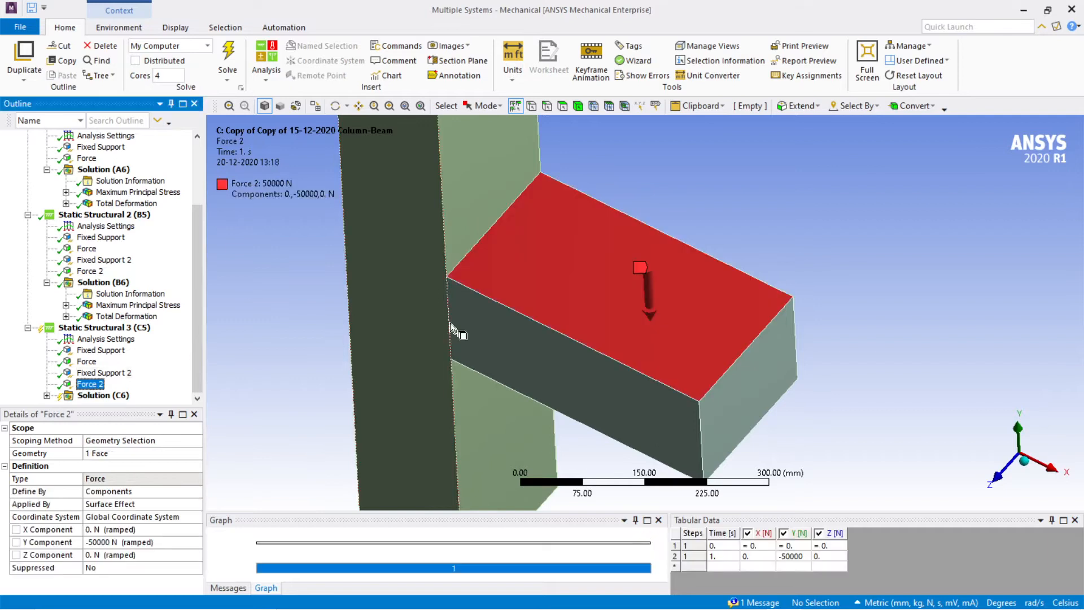
scroll(645, 371, down, 3)
middle_drag(638, 331, 585, 282)
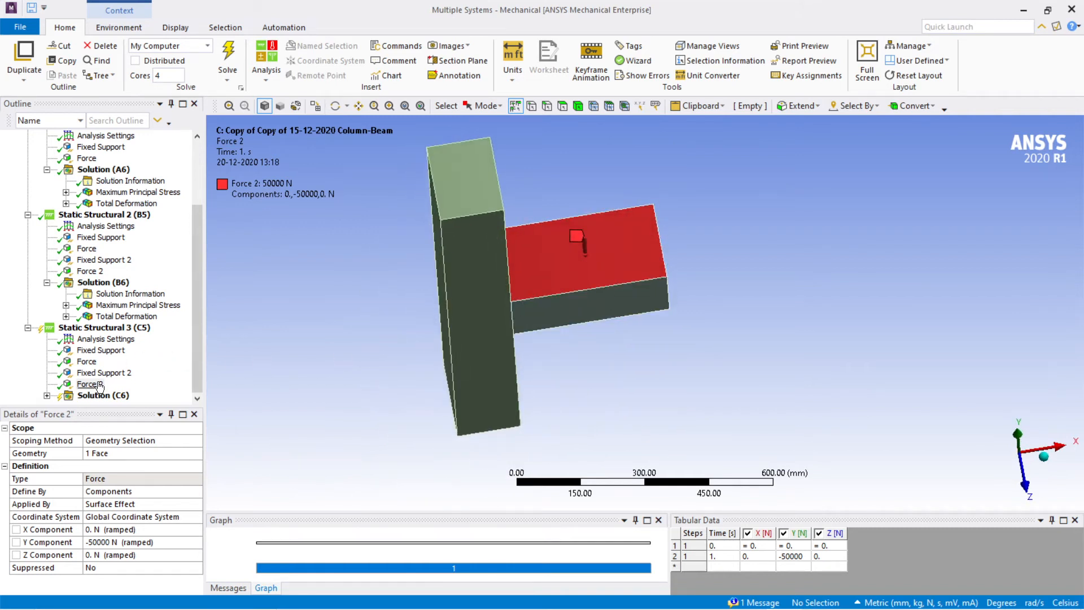
click(107, 542)
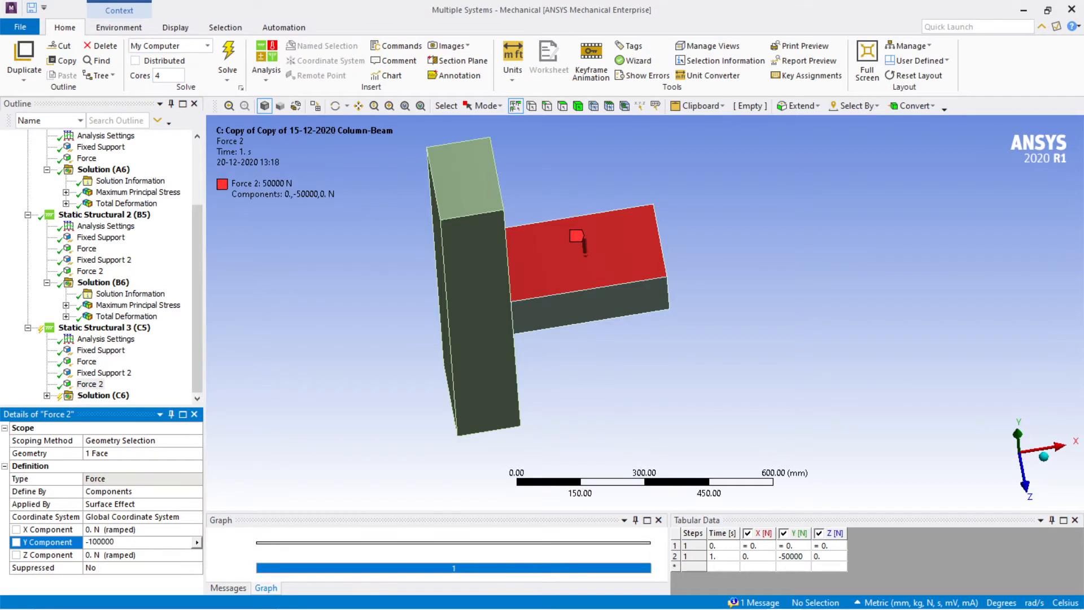
key(Return)
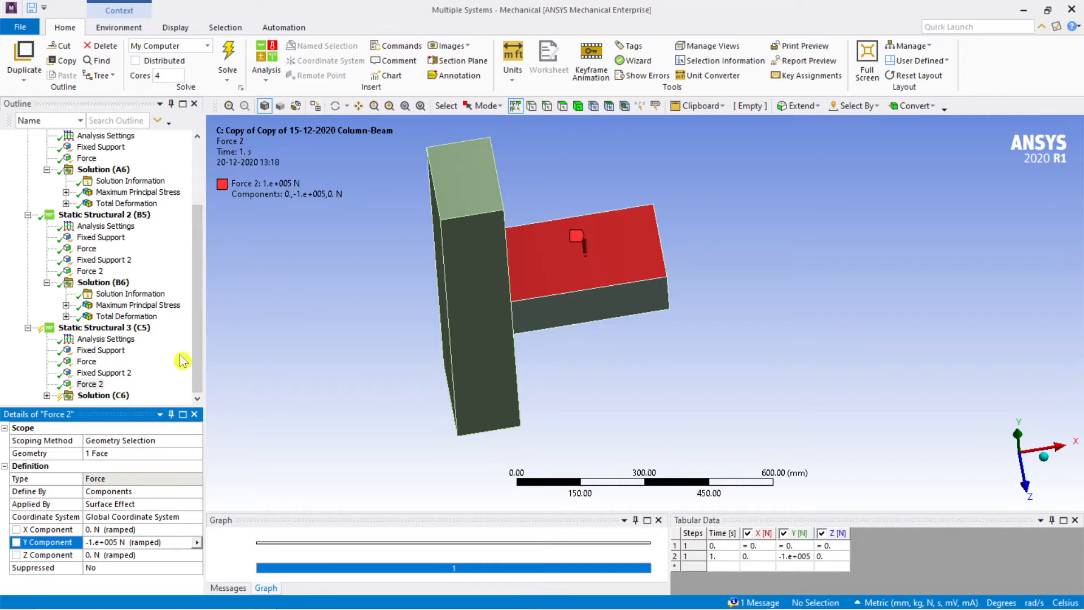
Check the column Force and the beam's Force 2 in Static Structural 3 and inspect the load direction on the model
middle_drag(687, 373, 649, 293)
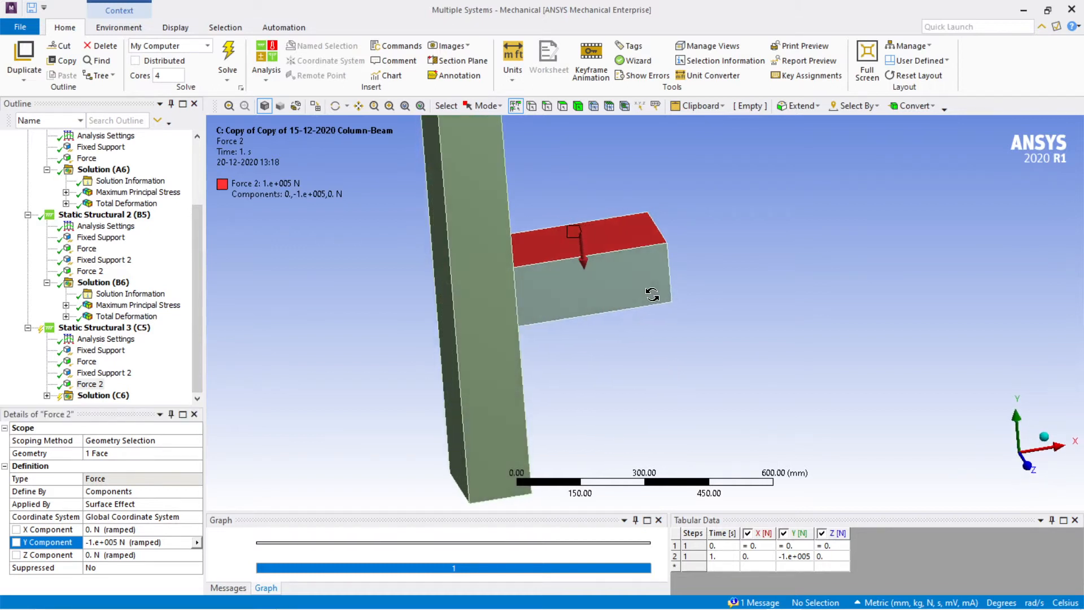
click(86, 362)
click(95, 384)
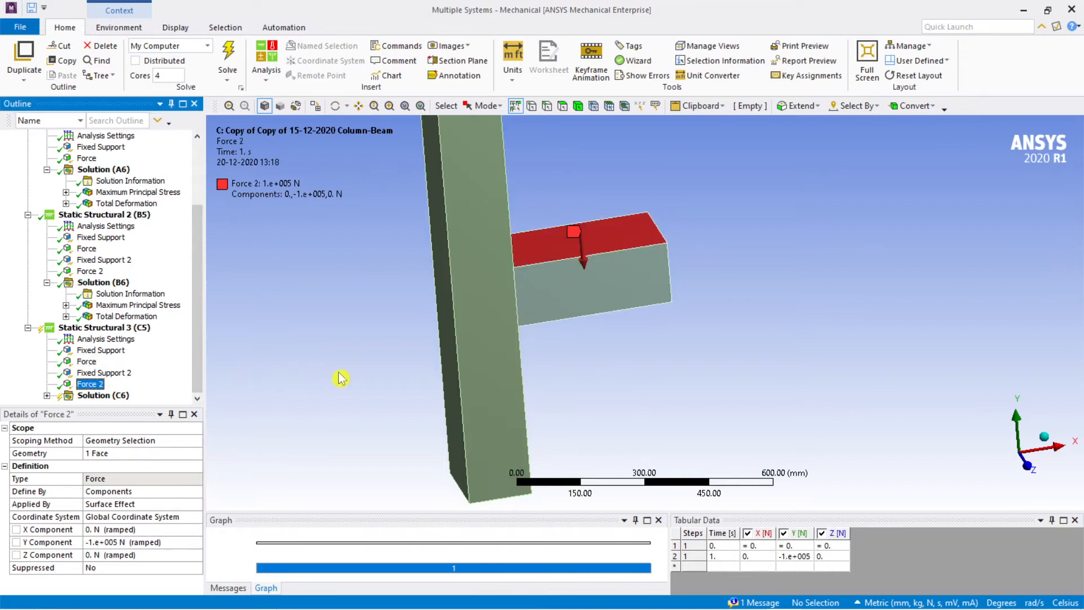
scroll(356, 378, down, 1)
scroll(362, 378, up, 3)
scroll(359, 379, down, 3)
middle_drag(358, 387, 312, 407)
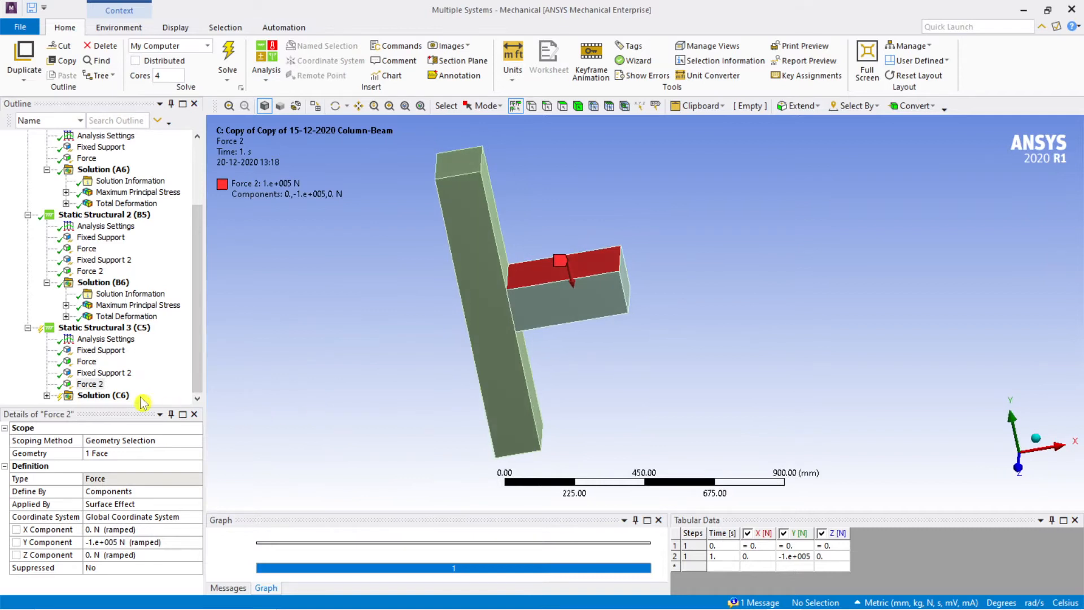
click(102, 397)
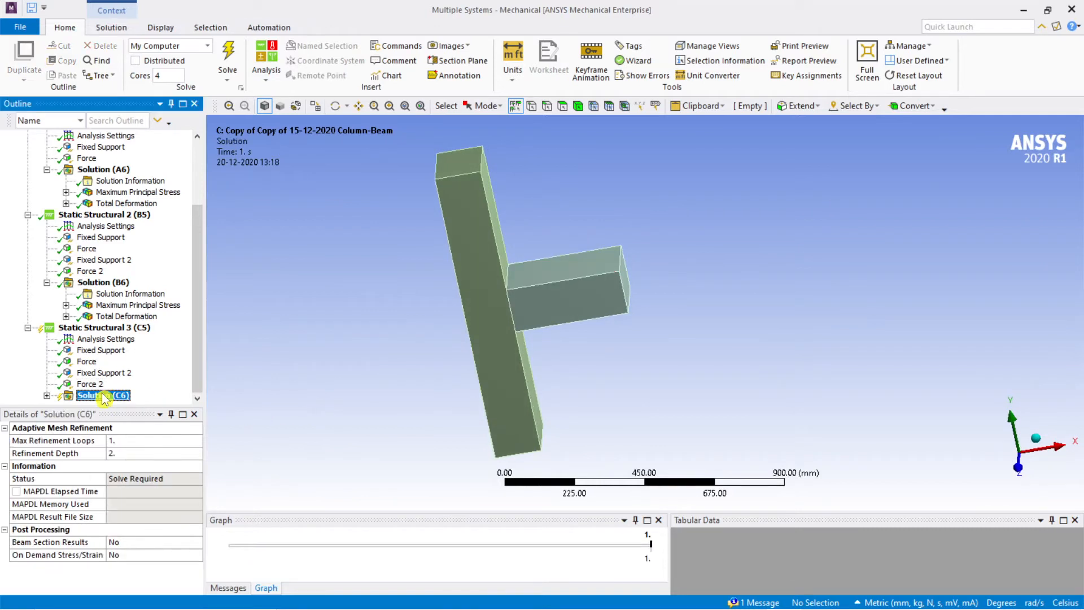
right_click(104, 397)
mouse_move(169, 401)
mouse_move(305, 359)
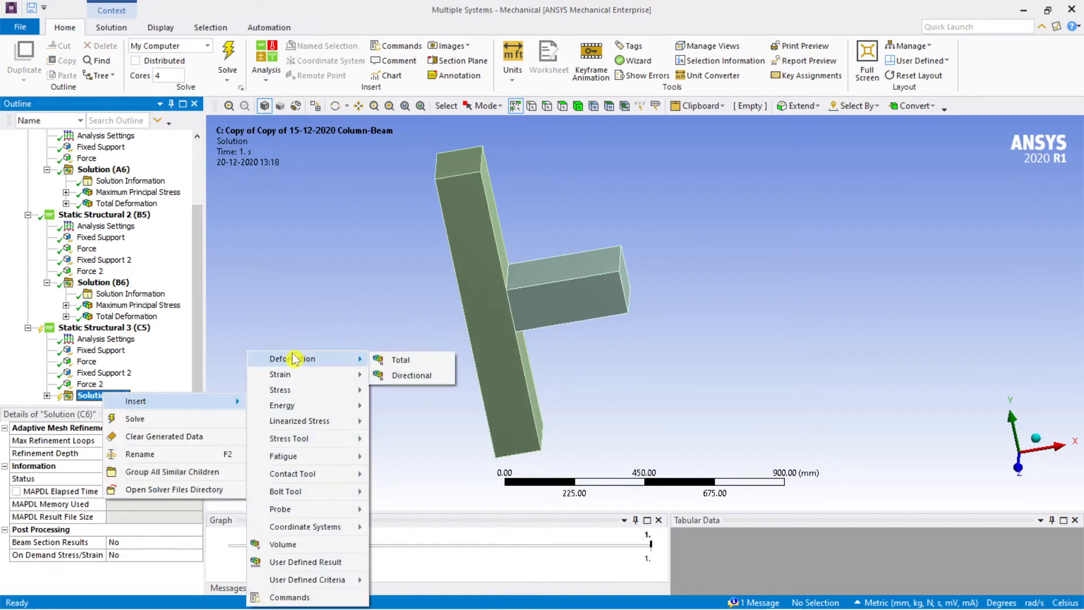
click(408, 363)
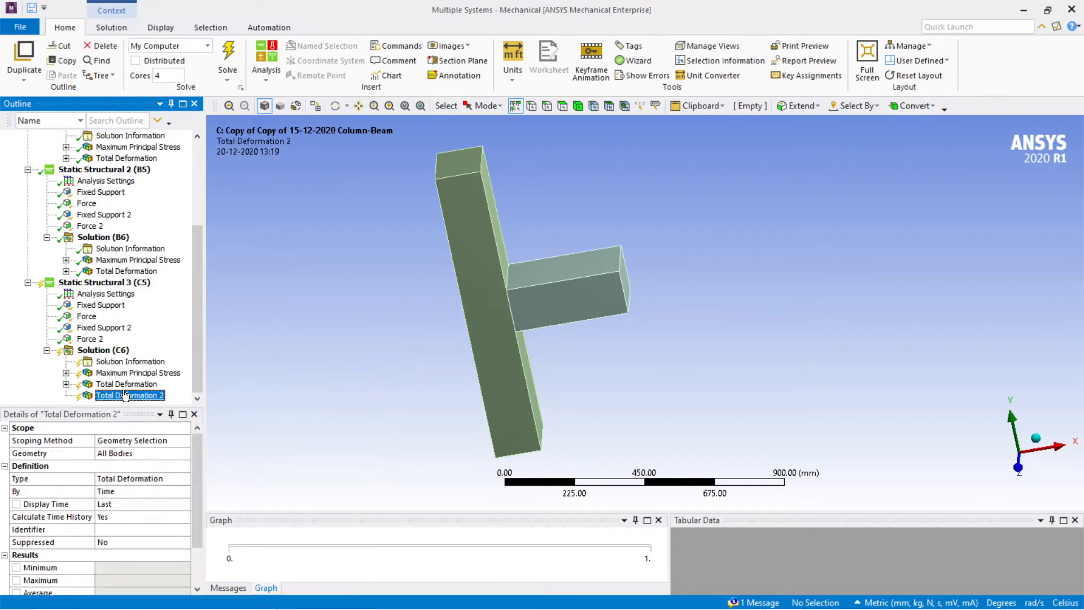
key(Delete)
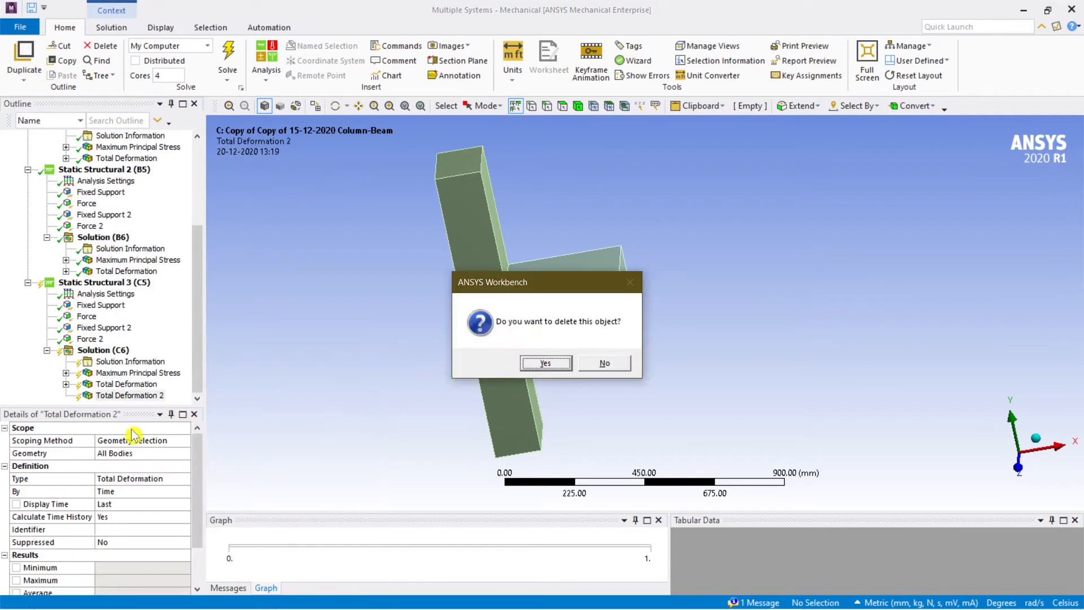
click(547, 363)
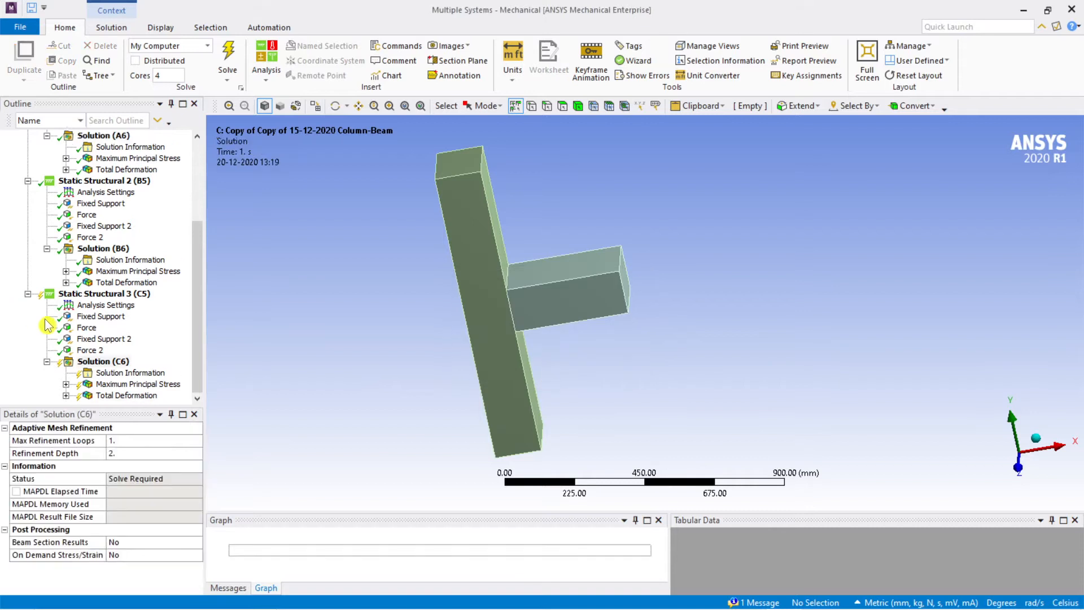
Solve the Static Structural 3 analysis
right_click(96, 364)
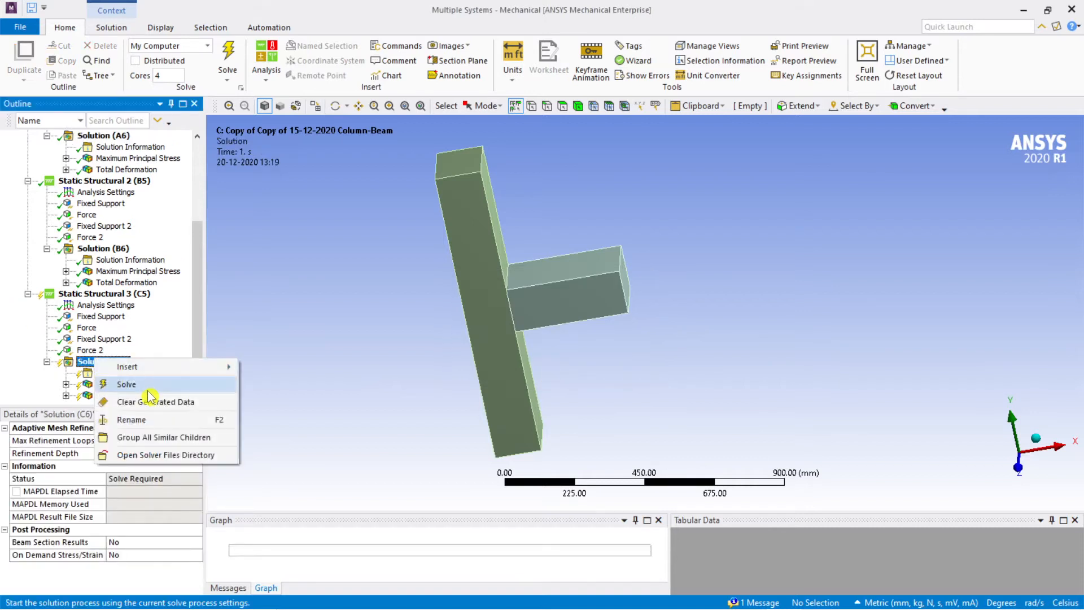
click(127, 385)
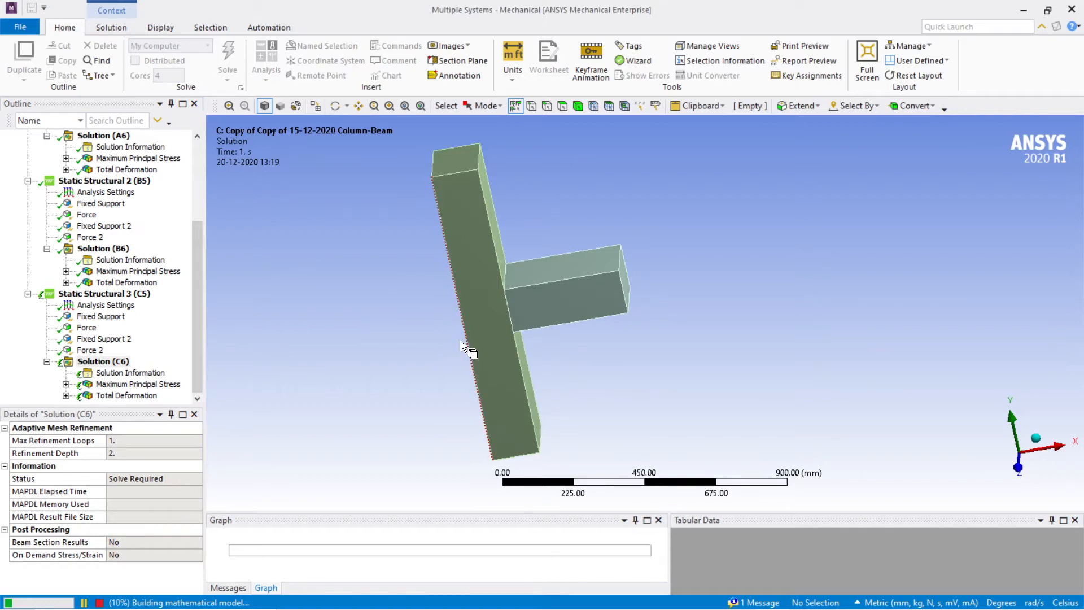
mouse_move(574, 609)
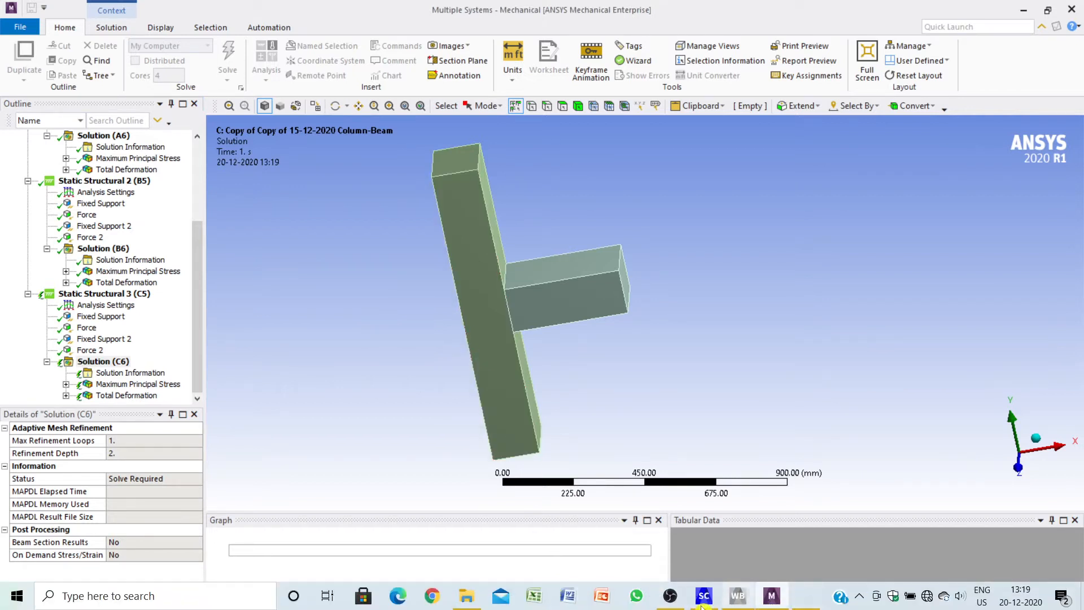
click(670, 596)
click(1076, 528)
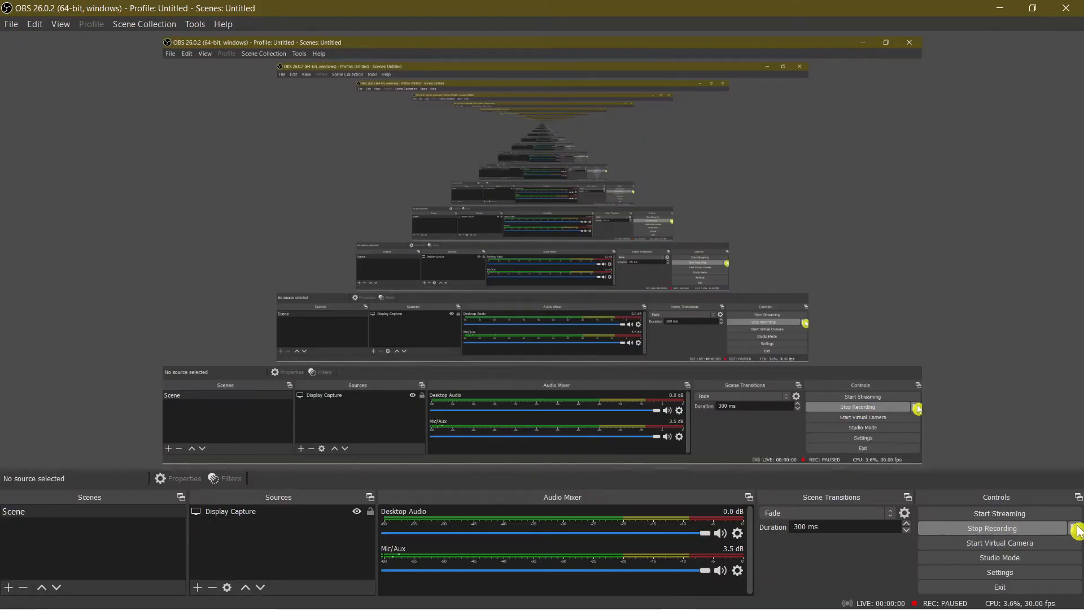
mouse_move(566, 608)
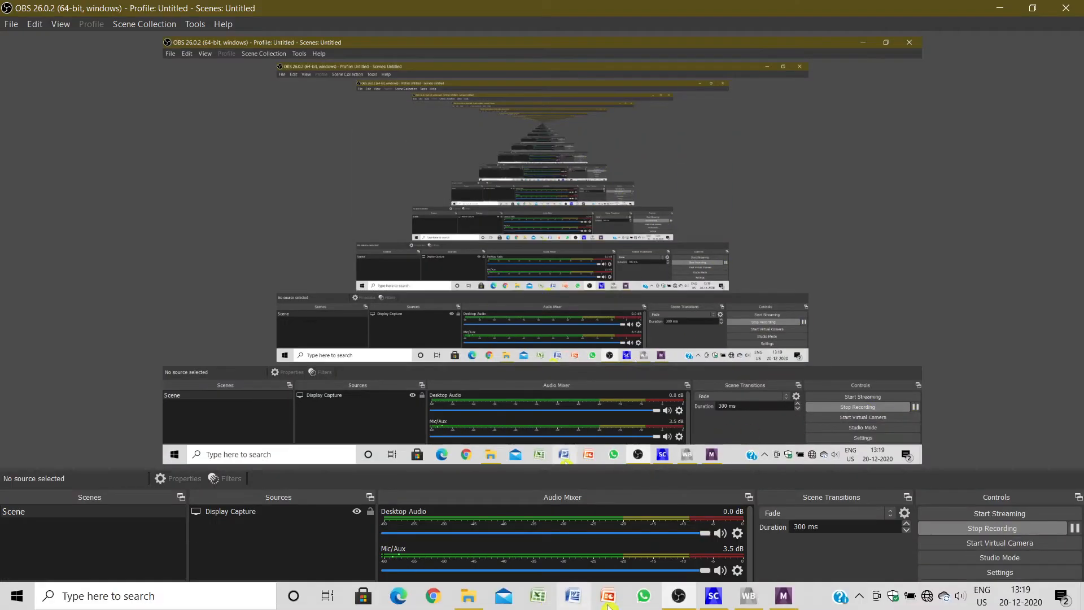
click(782, 598)
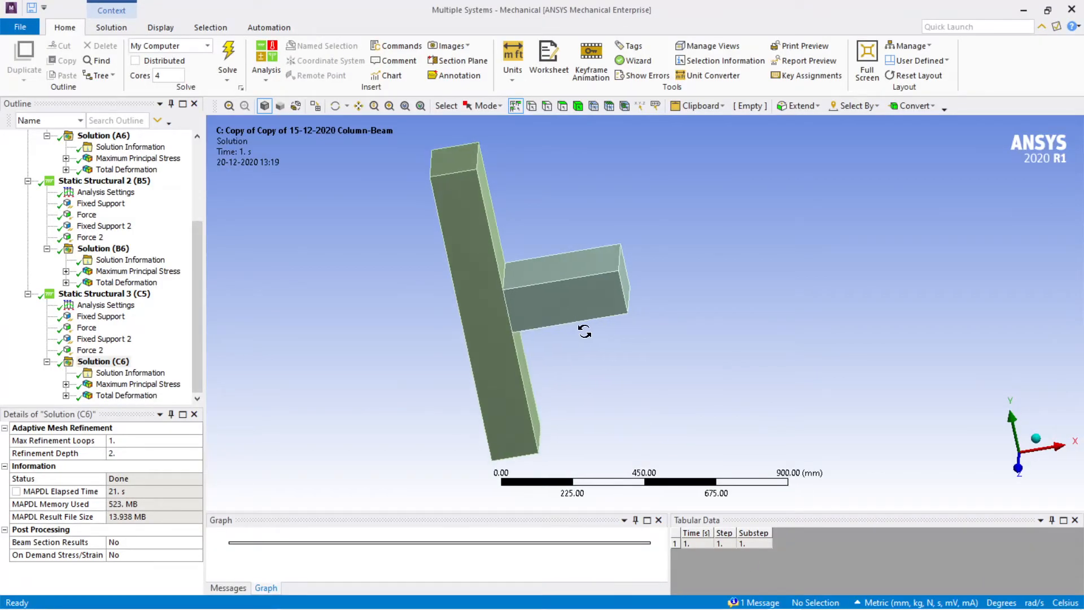
Display the Maximum Principal Stress of Static Structural 3 and examine it around the beam-column joint
middle_drag(588, 377, 607, 329)
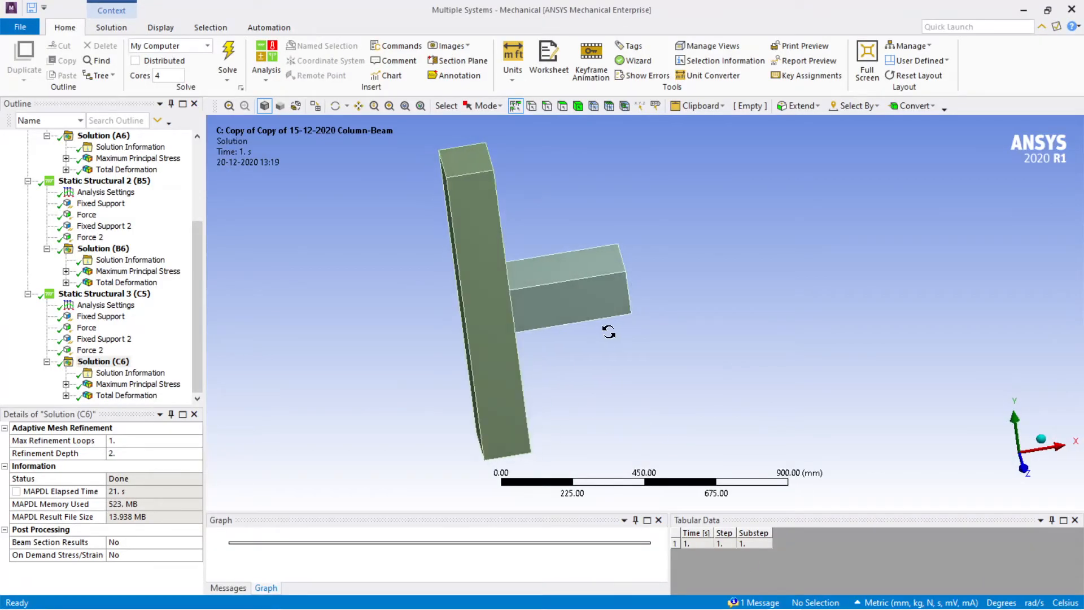
click(118, 385)
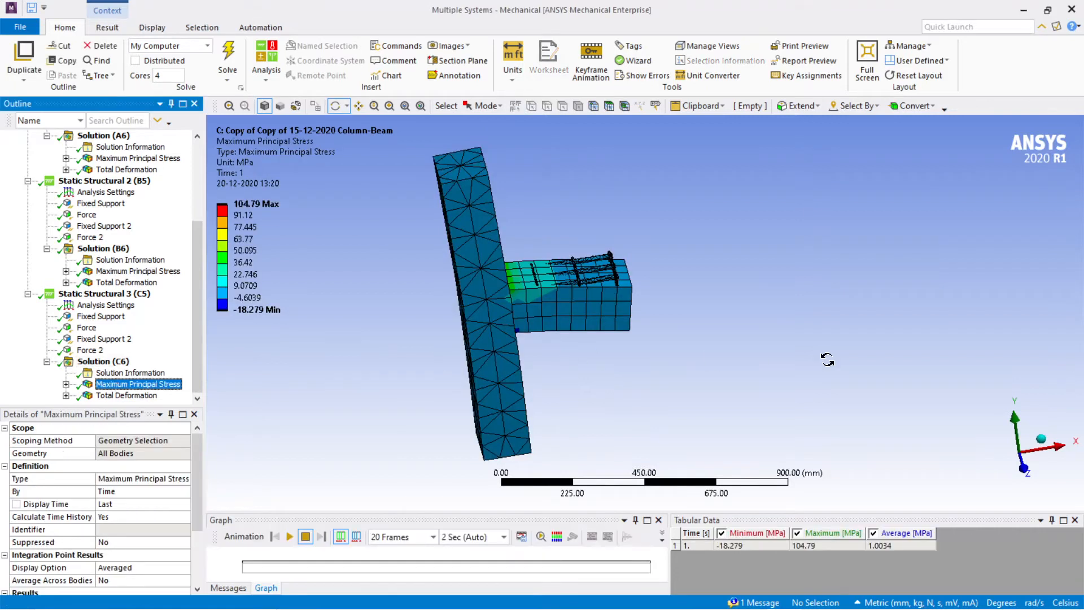
middle_drag(788, 363, 624, 204)
Display the Total Deformation of Static Structural 3 and examine it up close along the beam to its free end
click(124, 395)
middle_drag(350, 404, 519, 416)
scroll(643, 324, up, 2)
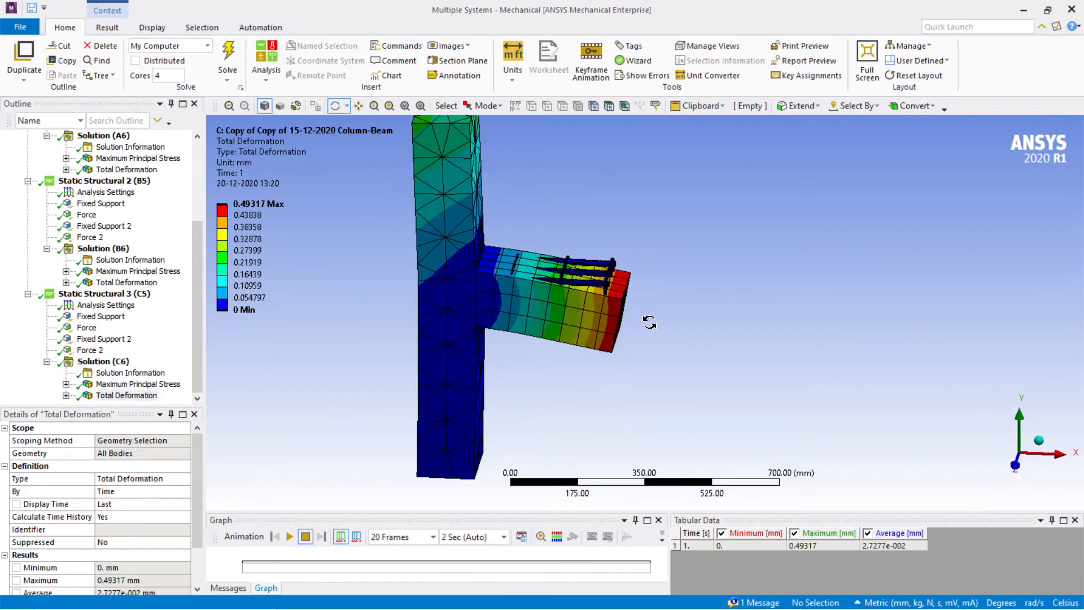
middle_drag(663, 362, 604, 360)
scroll(597, 310, up, 5)
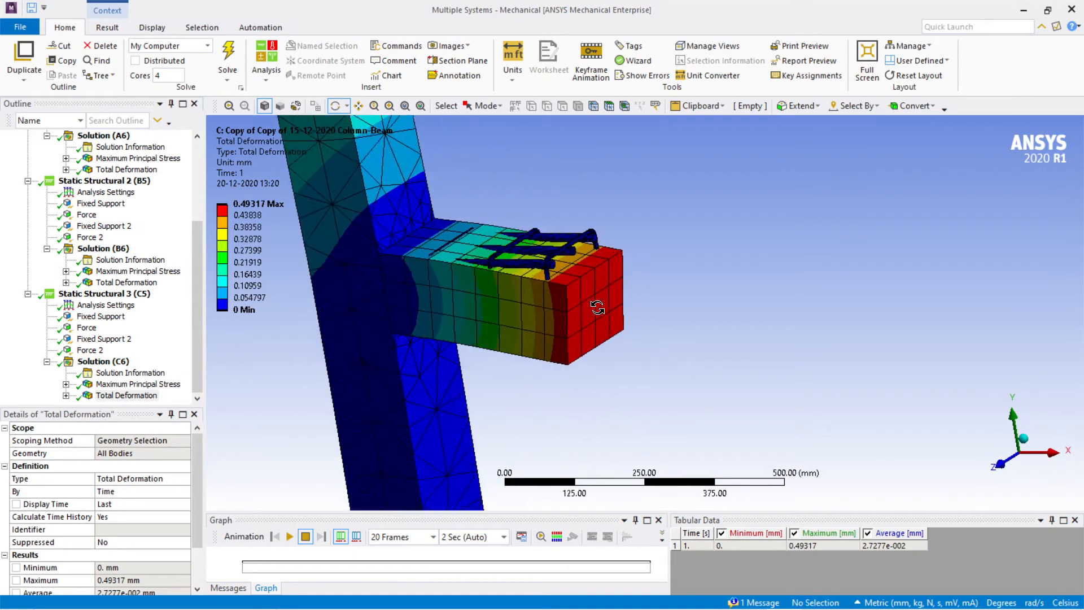
Inspect the deformed beam and the reinforcement along its upper side from several angles and distances
scroll(567, 260, down, 2)
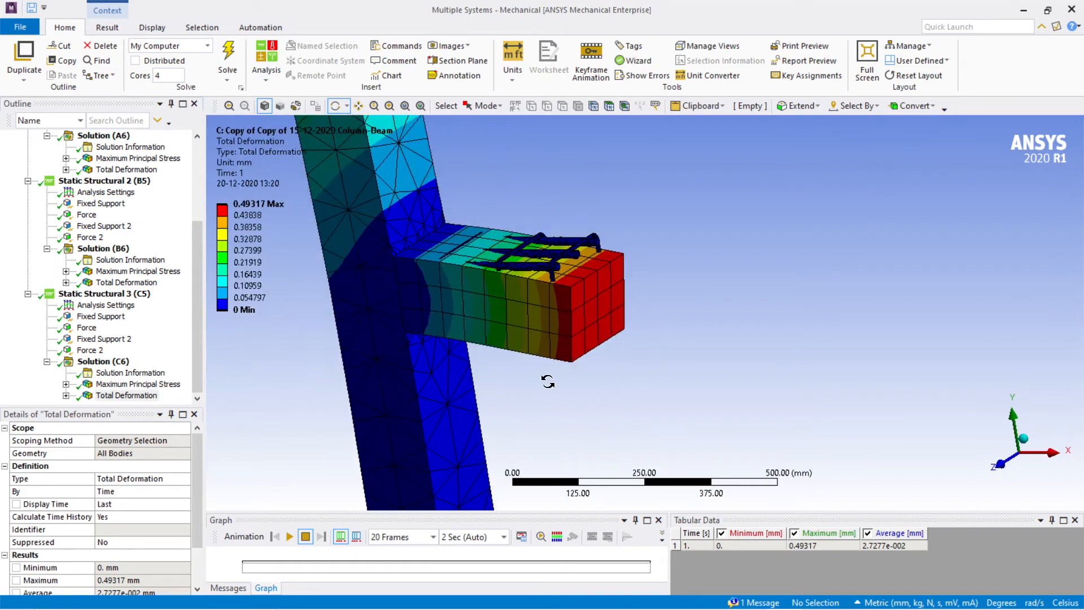
middle_drag(552, 406, 573, 376)
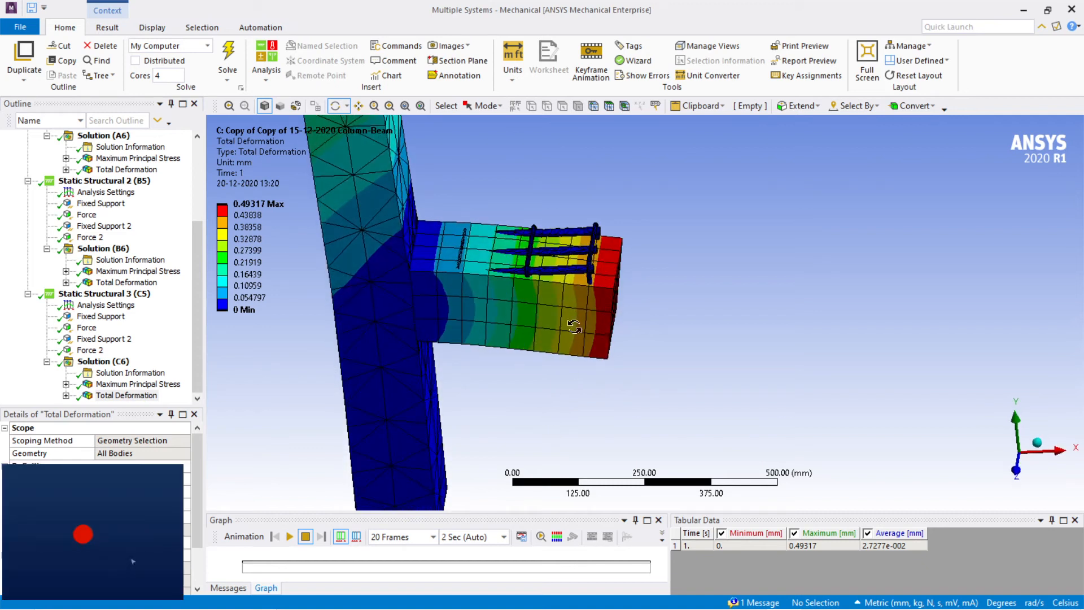
scroll(544, 309, up, 2)
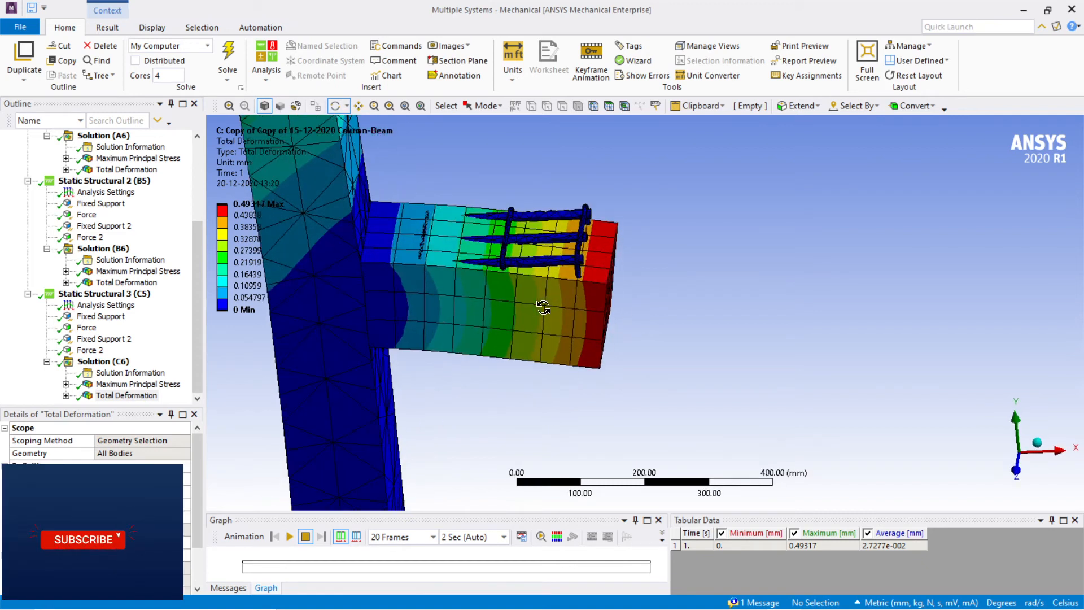
scroll(543, 308, down, 3)
scroll(543, 307, down, 2)
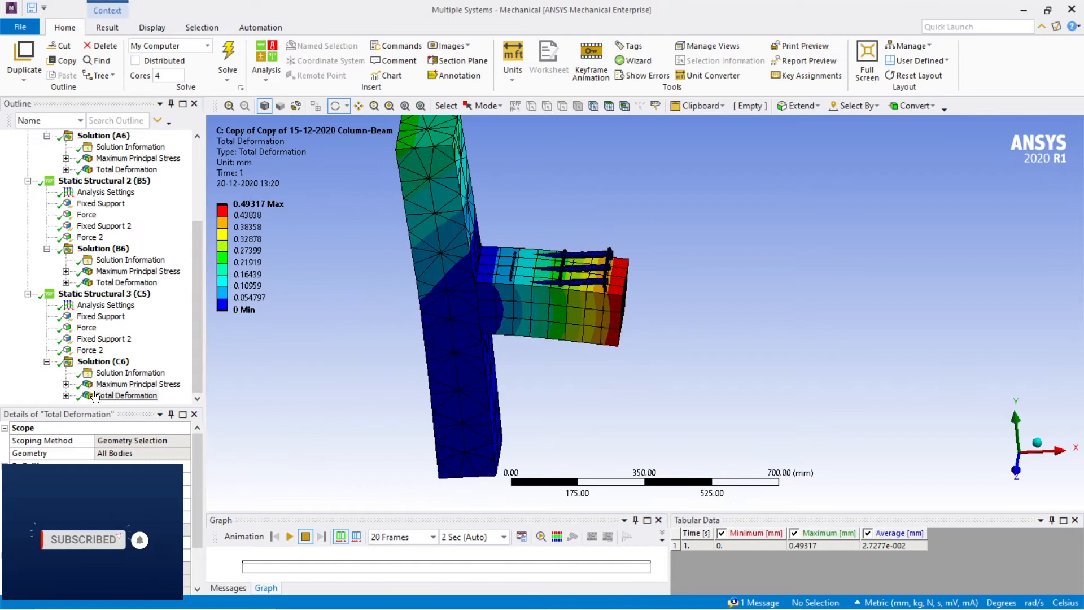
Reselect Maximum Principal Stress and return to Total Deformation of Static Structural 3, viewing the whole deformed column and beam
click(112, 385)
click(121, 397)
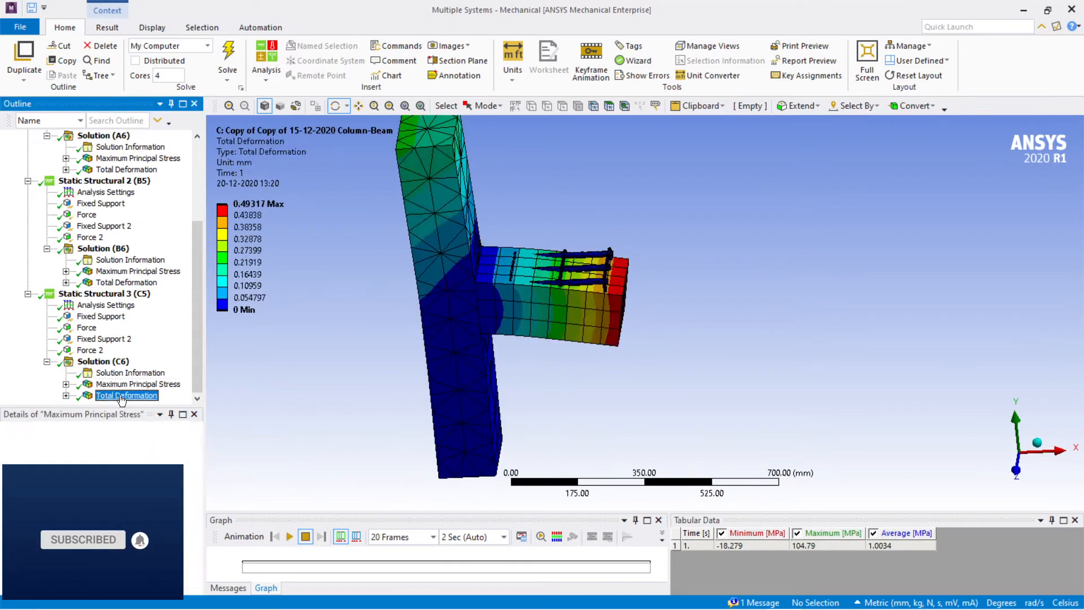
drag(563, 396, 561, 391)
scroll(561, 391, up, 1)
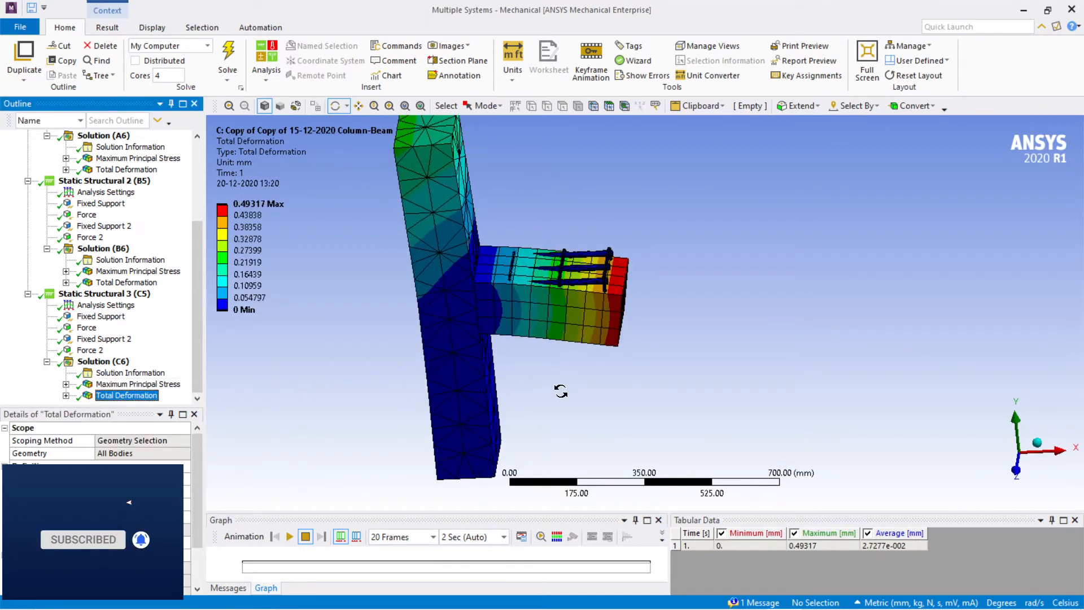
scroll(561, 390, up, 2)
scroll(577, 403, down, 3)
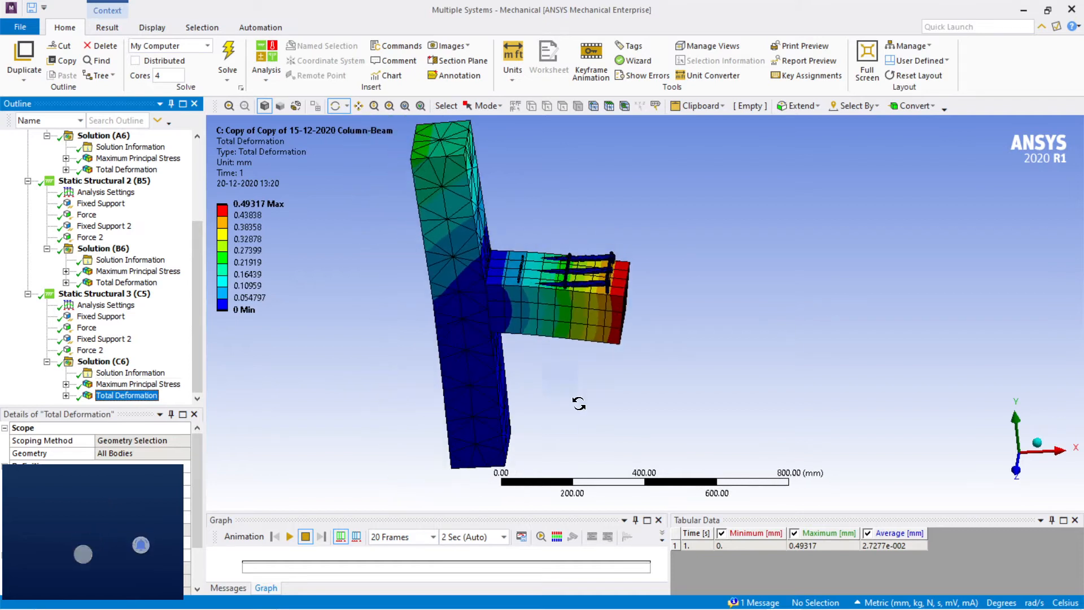
scroll(605, 420, down, 1)
drag(606, 421, 535, 388)
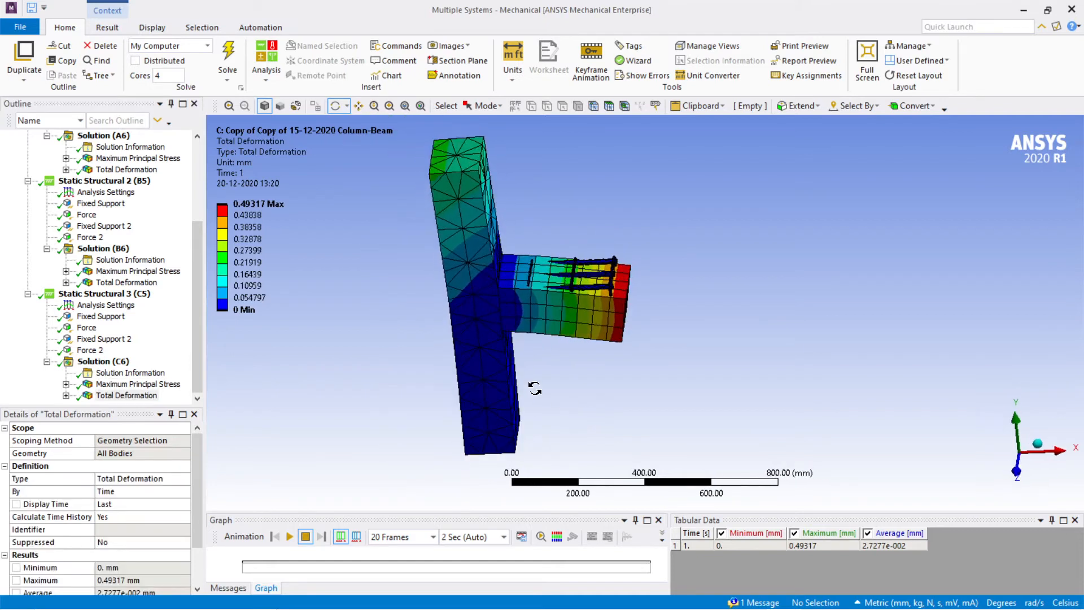
Expand the model's Connections and Contacts group and look through the list of contact regions
scroll(68, 295, up, 4)
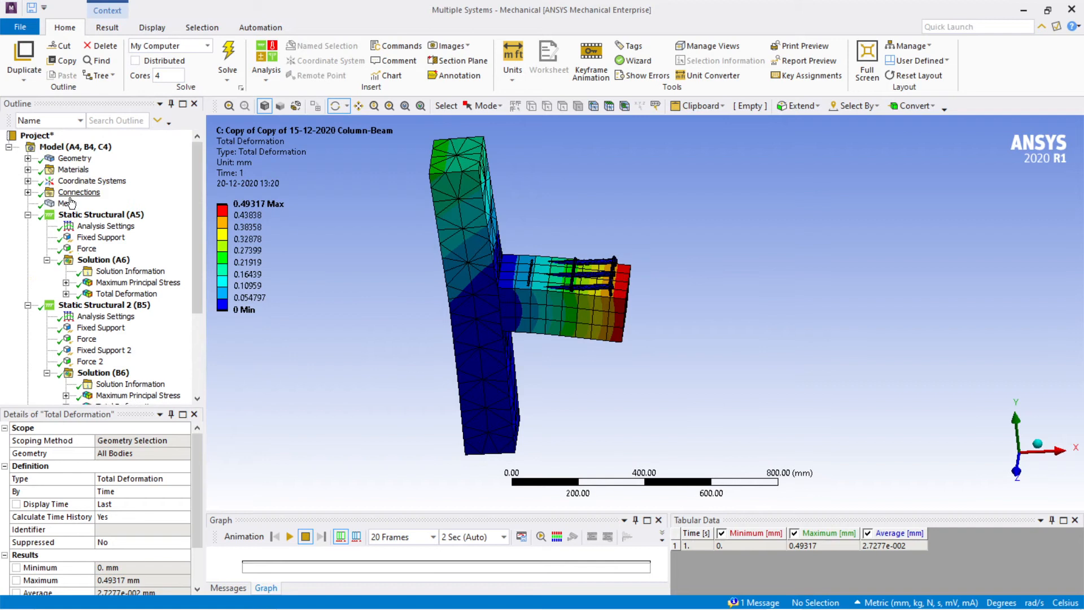
click(76, 193)
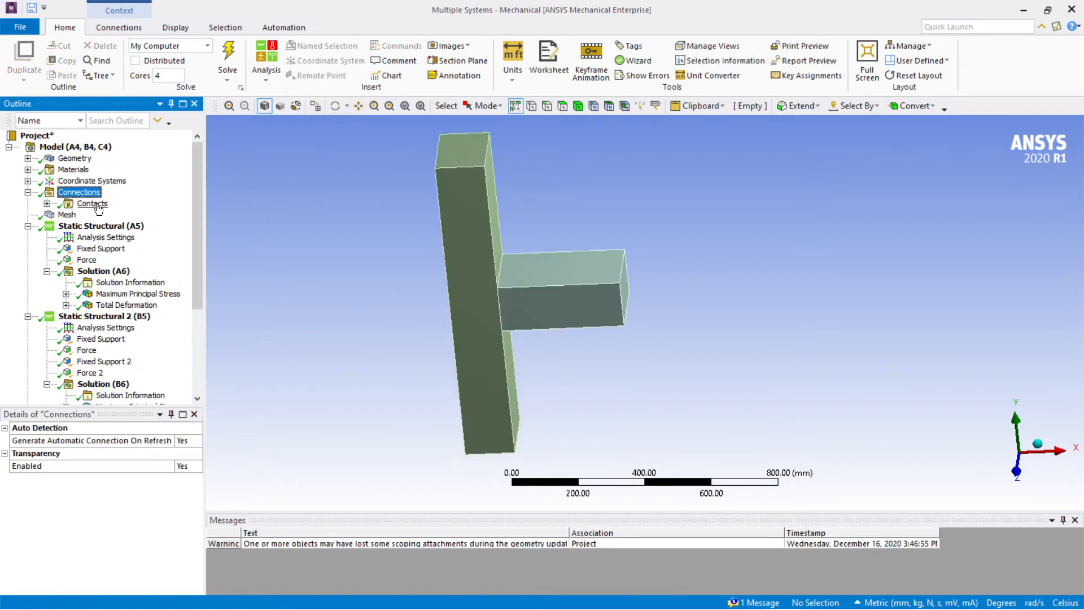
double_click(97, 206)
scroll(120, 381, down, 15)
scroll(118, 384, up, 15)
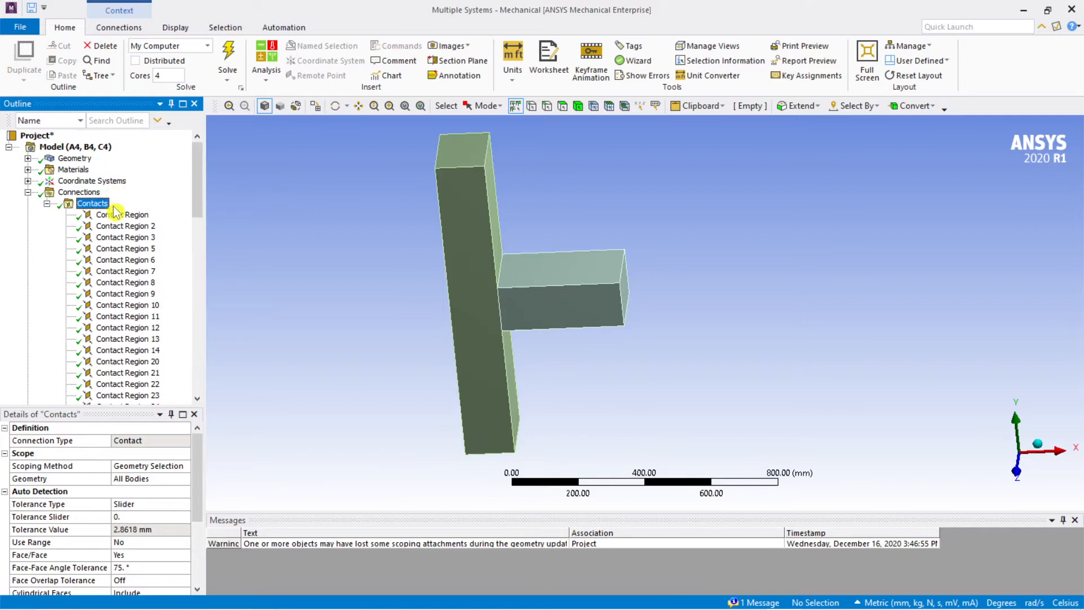
Check Contact Region, Contact Region 2, 3, 5 and 6 one by one on the model
click(116, 214)
click(121, 226)
click(122, 237)
click(122, 249)
click(124, 259)
scroll(137, 370, down, 9)
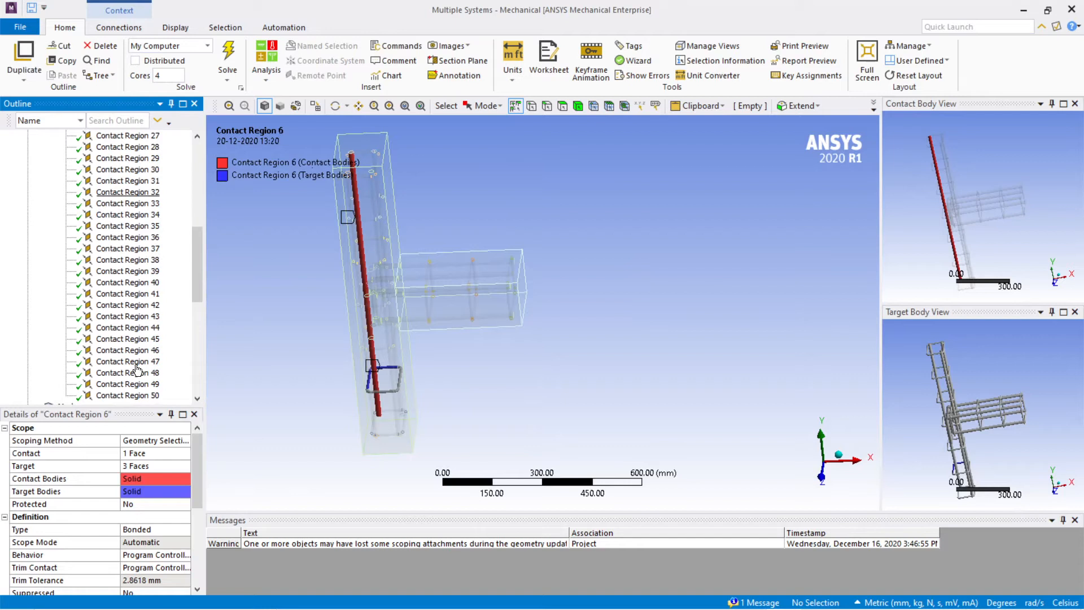
Examine Contact Region 49 and Contact Region 50, which bonds the column face to the beam
click(142, 398)
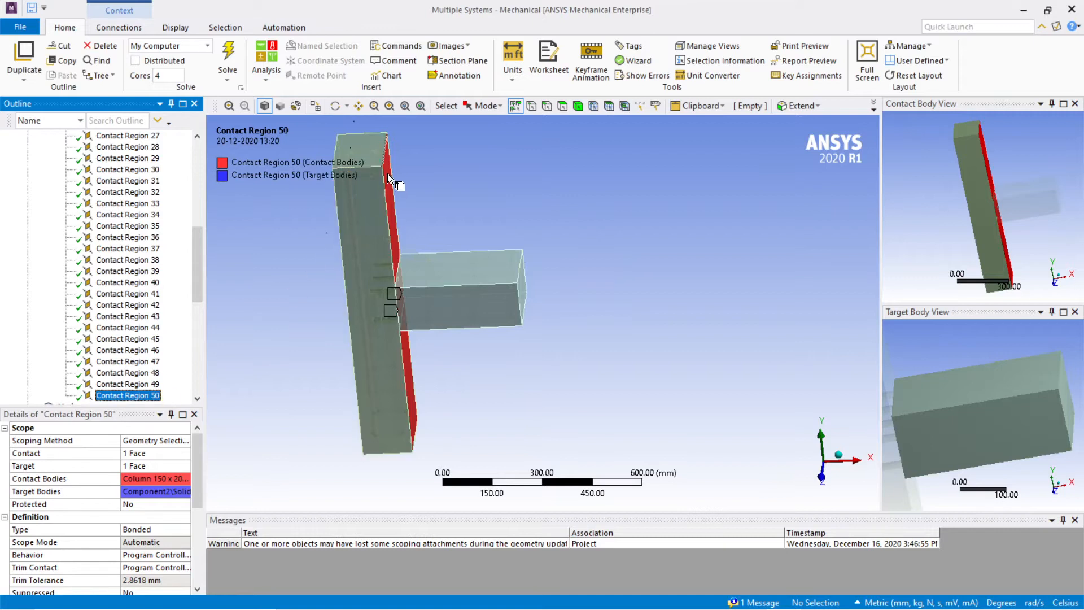
click(134, 385)
click(128, 397)
middle_drag(295, 399, 310, 367)
Go back to the start of the contact list and recheck the first regions through Contact Region 6 on the reinforcement
scroll(121, 213, up, 9)
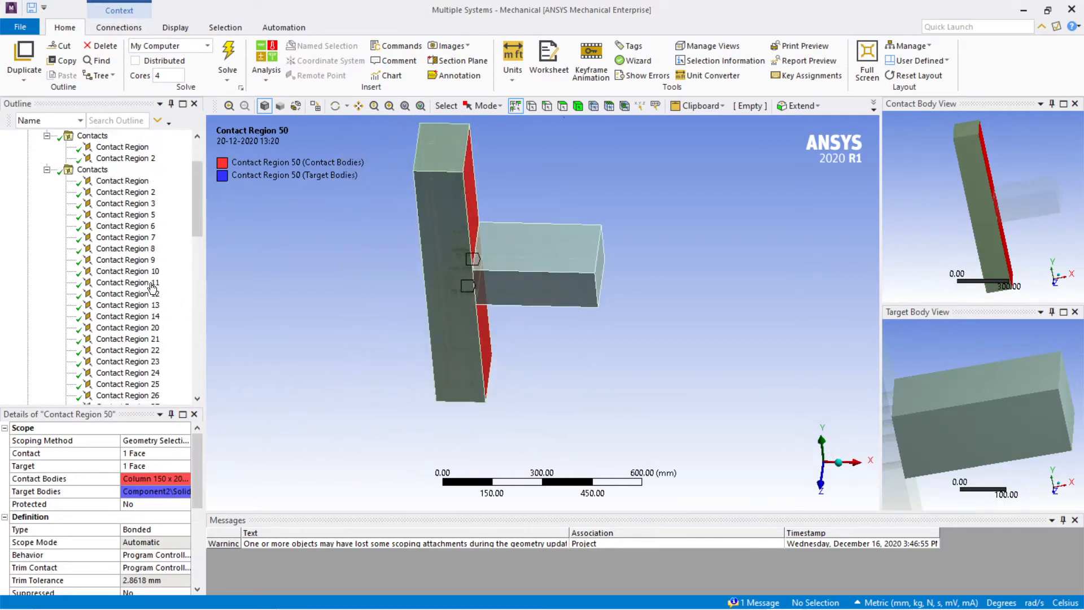
scroll(120, 213, down, 1)
click(122, 181)
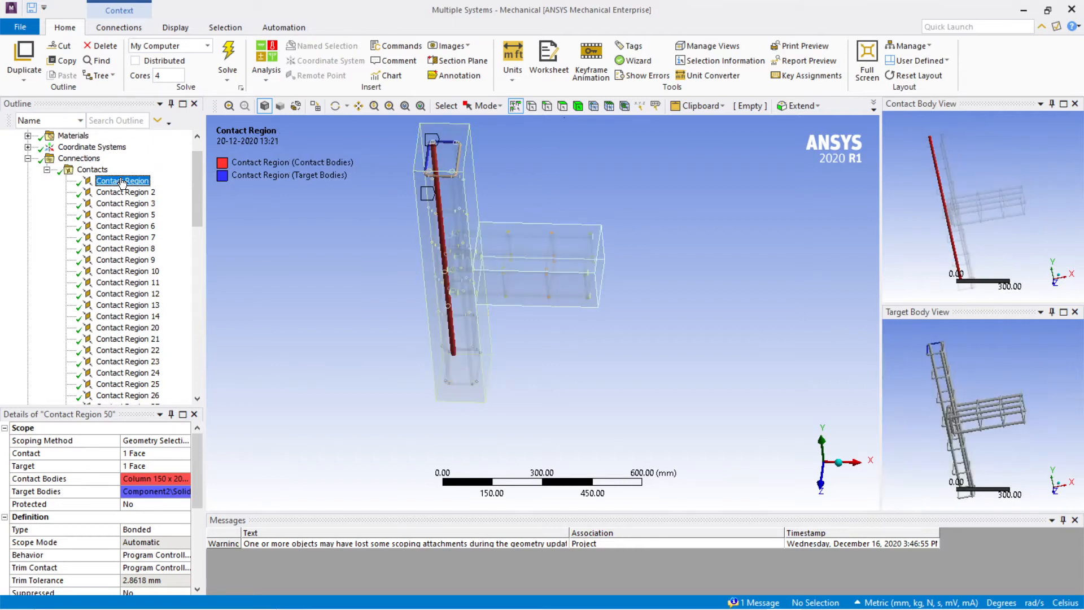
click(130, 193)
click(130, 203)
click(130, 215)
click(133, 227)
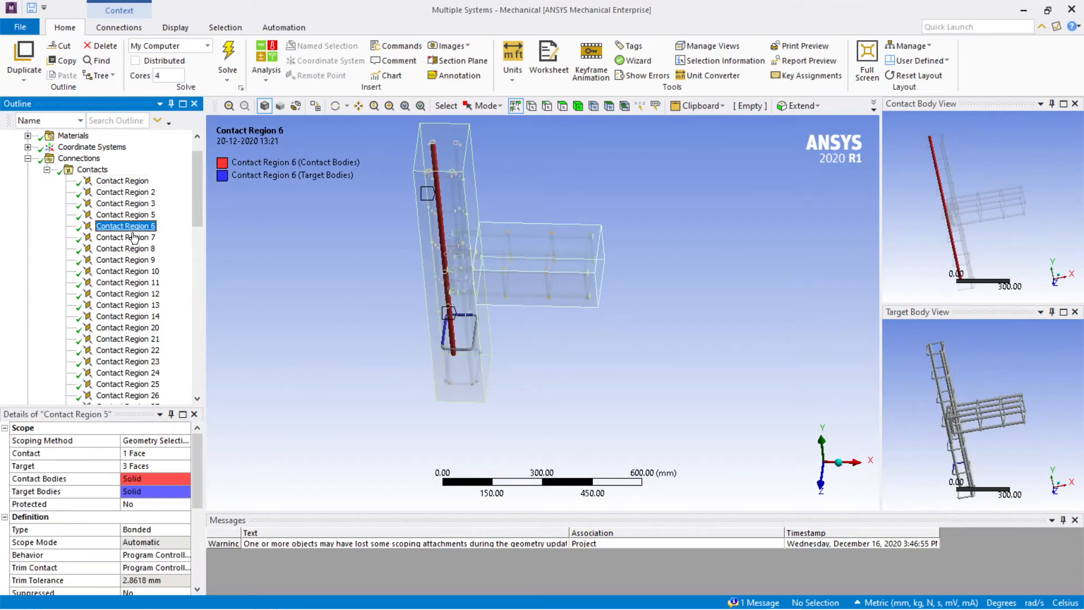
click(120, 182)
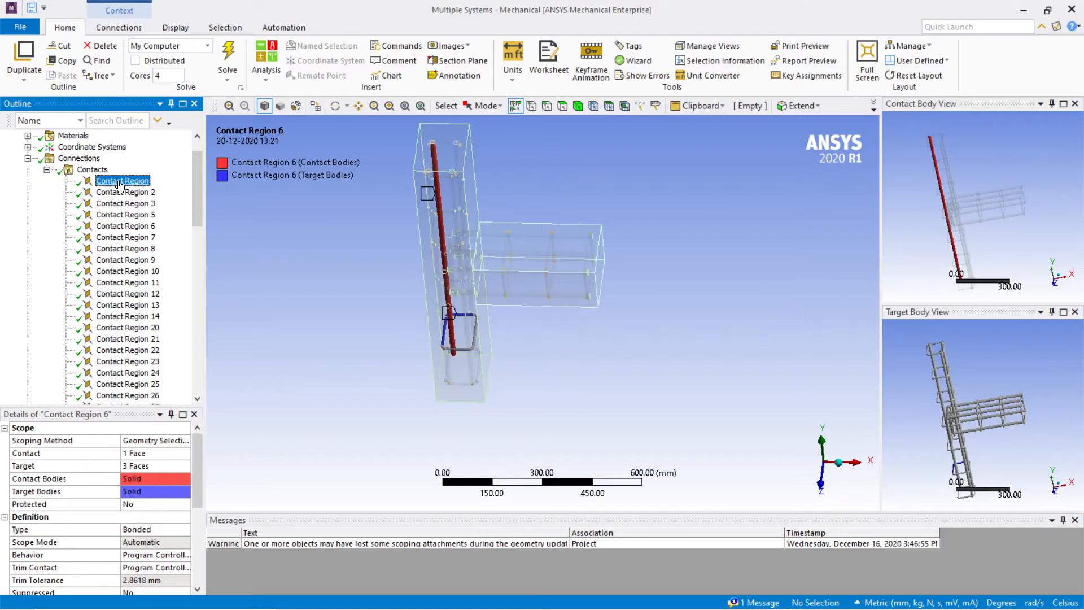
Insert a manual contact region into the Contacts group
click(90, 170)
right_click(91, 171)
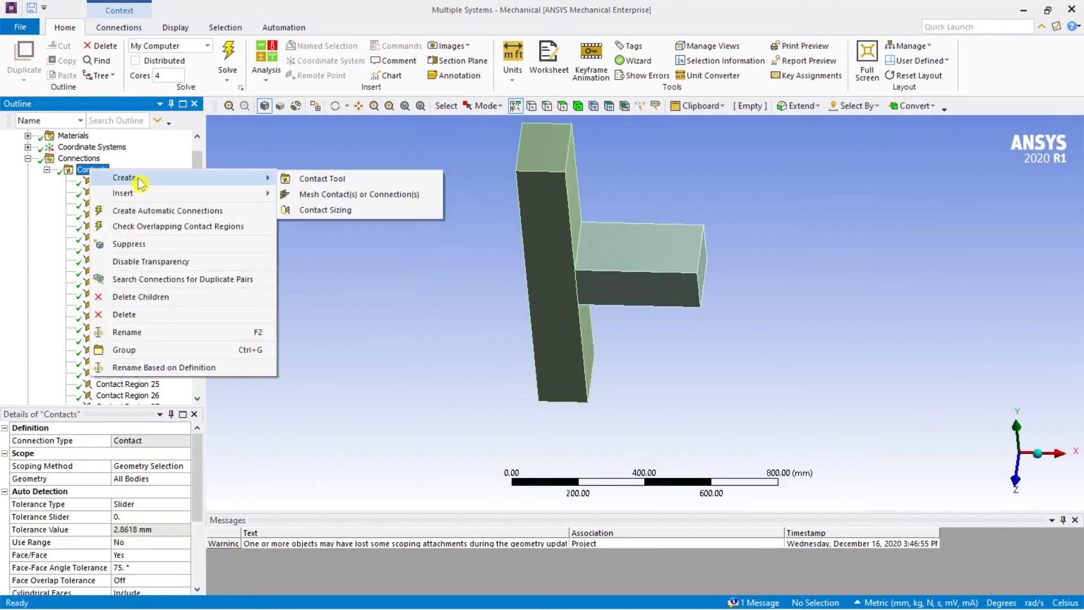
mouse_move(251, 194)
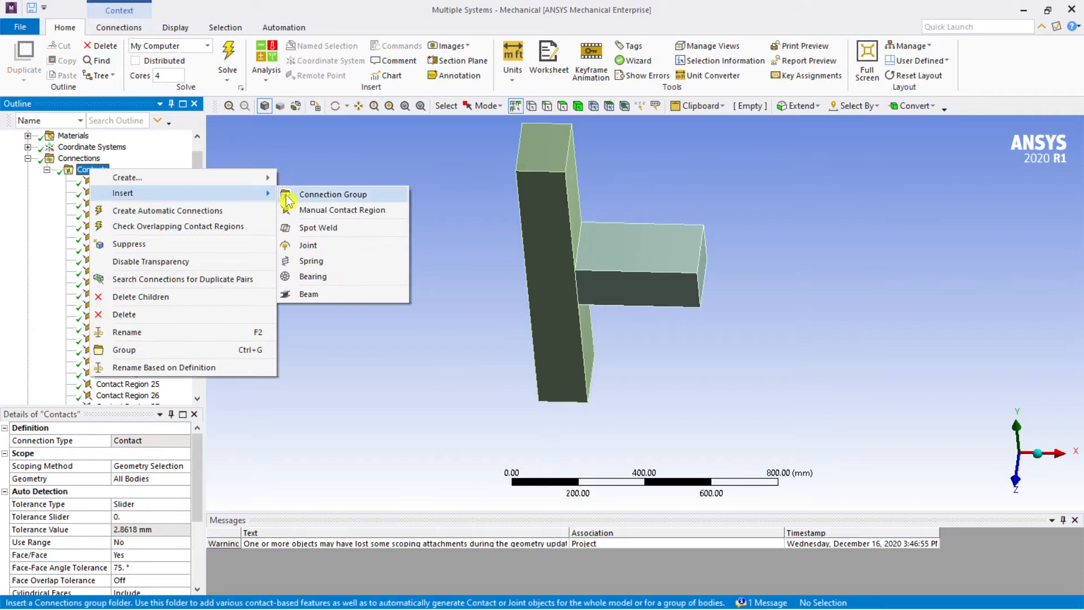
click(309, 212)
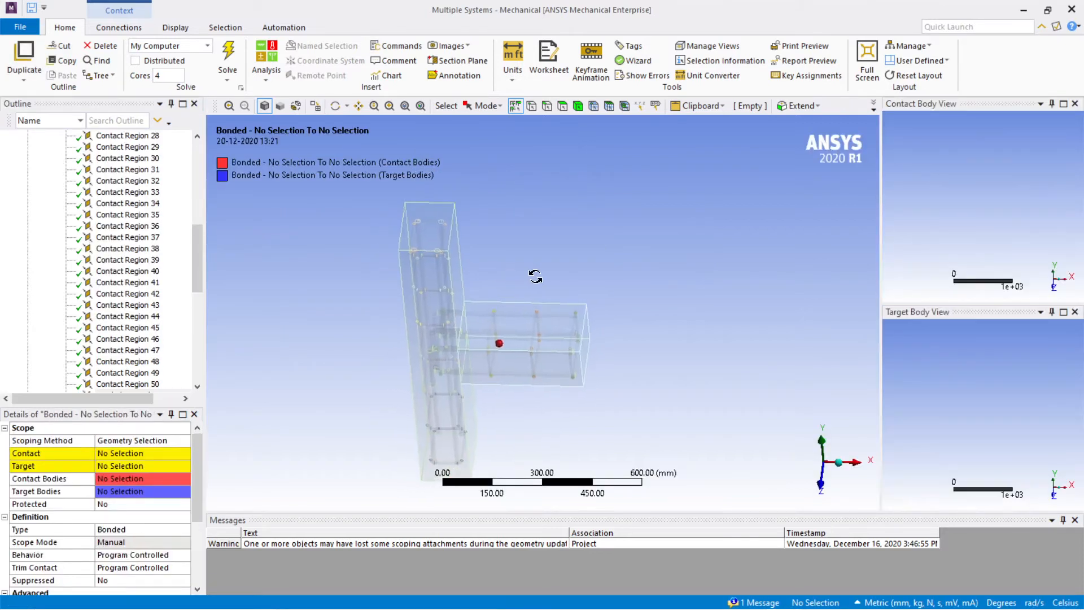
Look over the transparent column and beam with the new contact region active and switch the selection filter to bodies
middle_drag(567, 274, 591, 228)
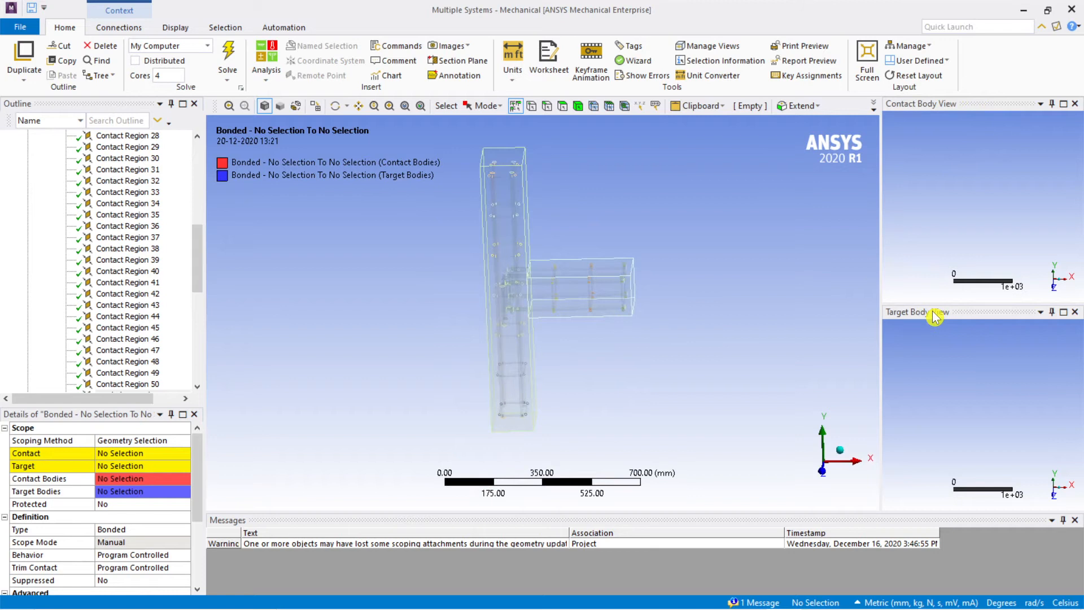
middle_drag(836, 349, 811, 349)
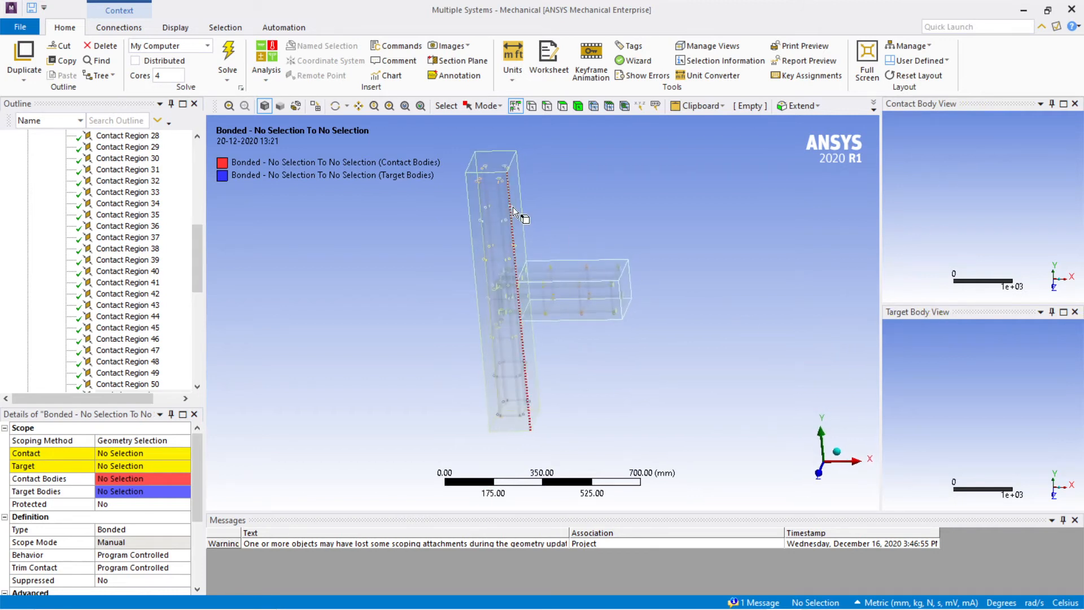
ctrl+middle_drag(567, 198, 582, 218)
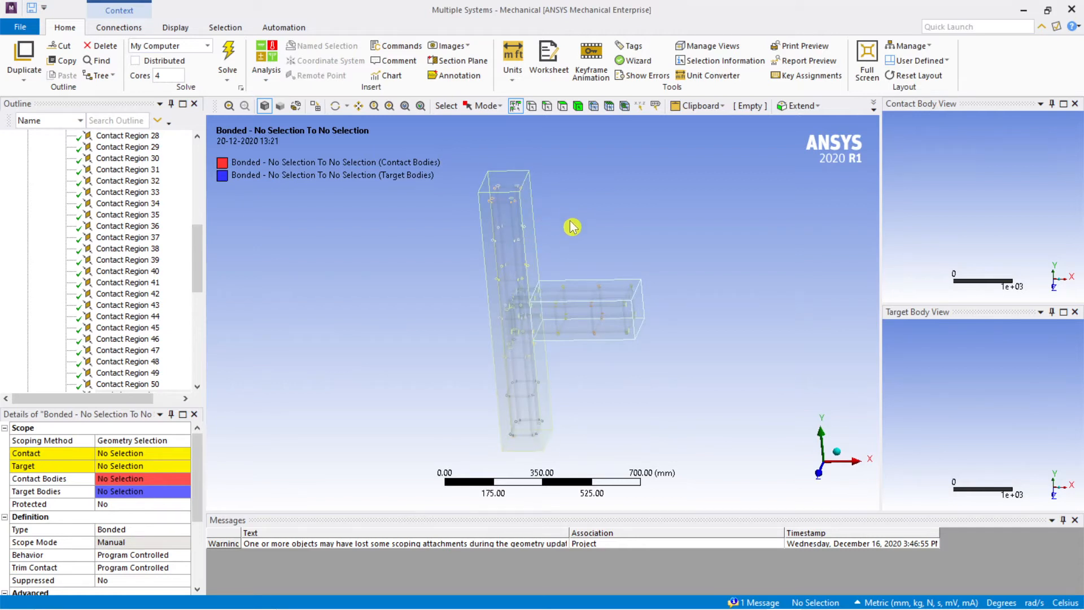
middle_drag(572, 227, 581, 234)
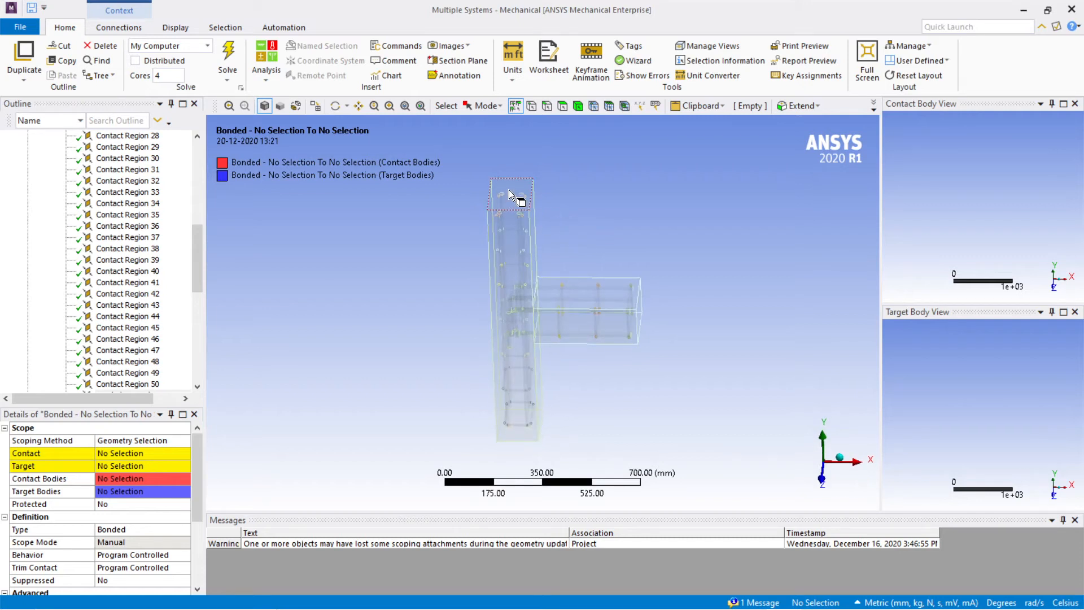
ctrl+middle_drag(574, 237, 566, 243)
scroll(495, 211, up, 4)
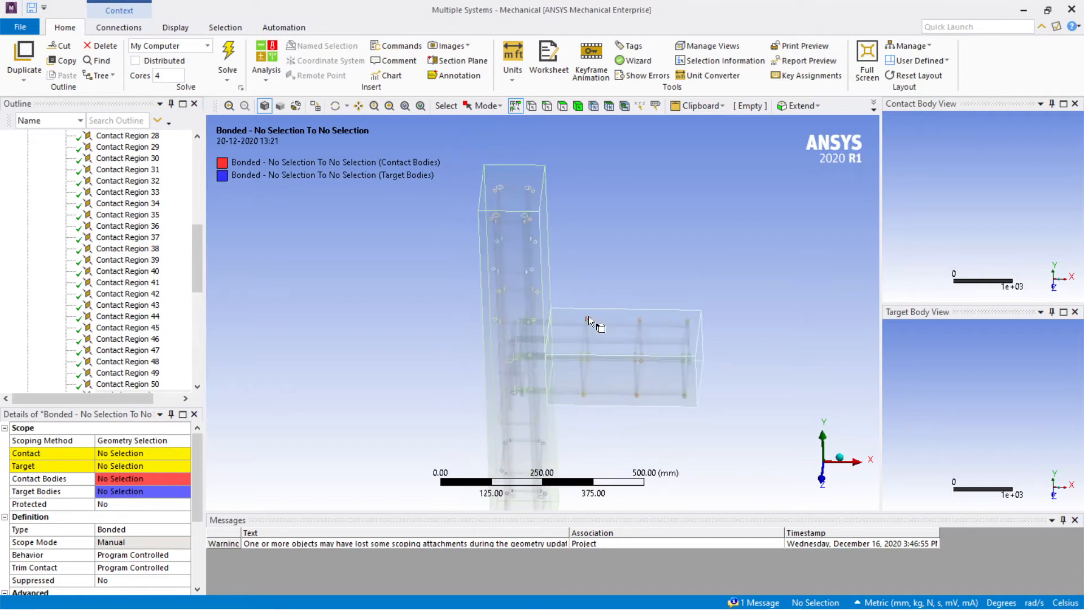
click(578, 105)
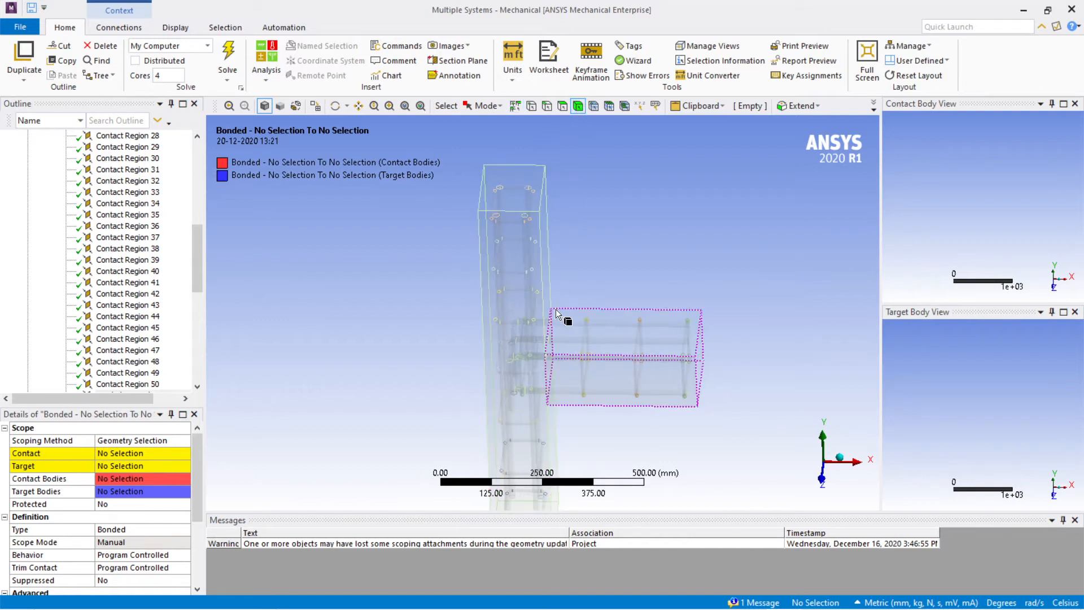
ctrl+middle_drag(554, 237, 606, 235)
scroll(559, 229, down, 2)
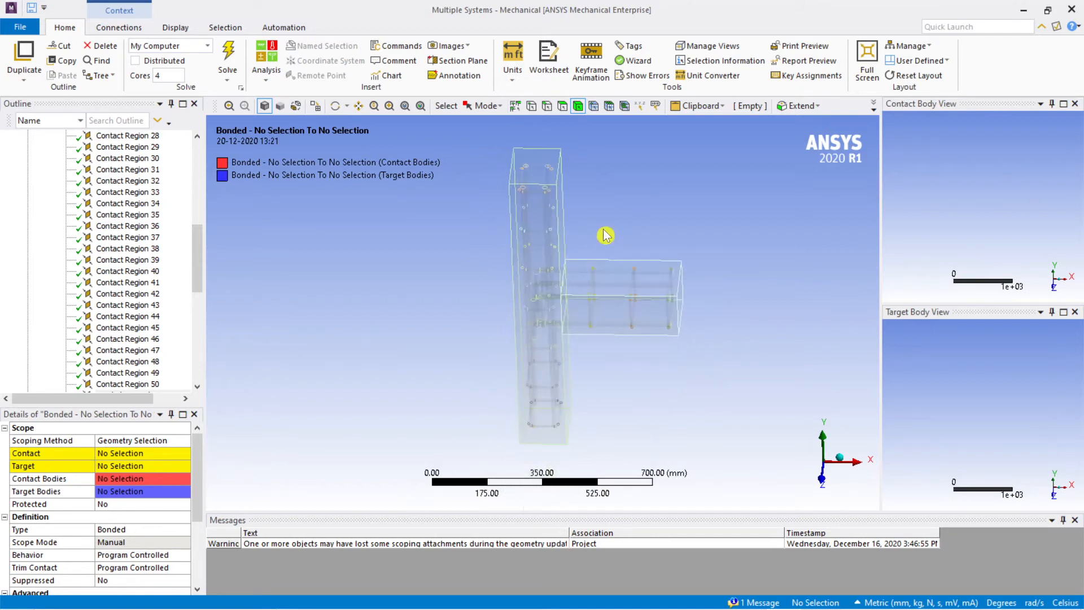
Expand the model's Geometry and select the Column 150 x 200 solid, in the outline and on the model
scroll(161, 274, up, 10)
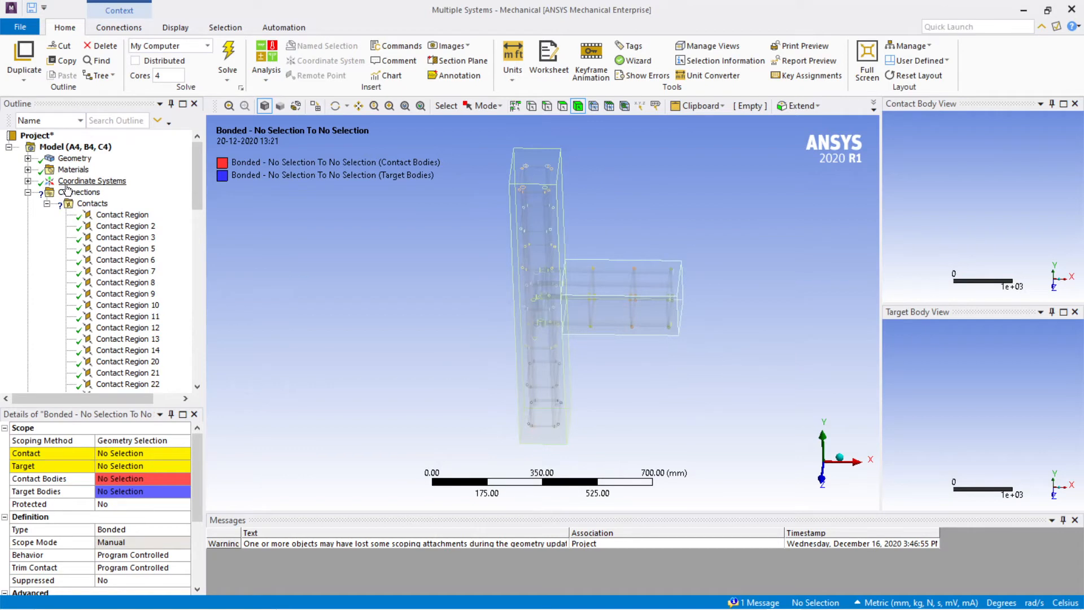
double_click(67, 160)
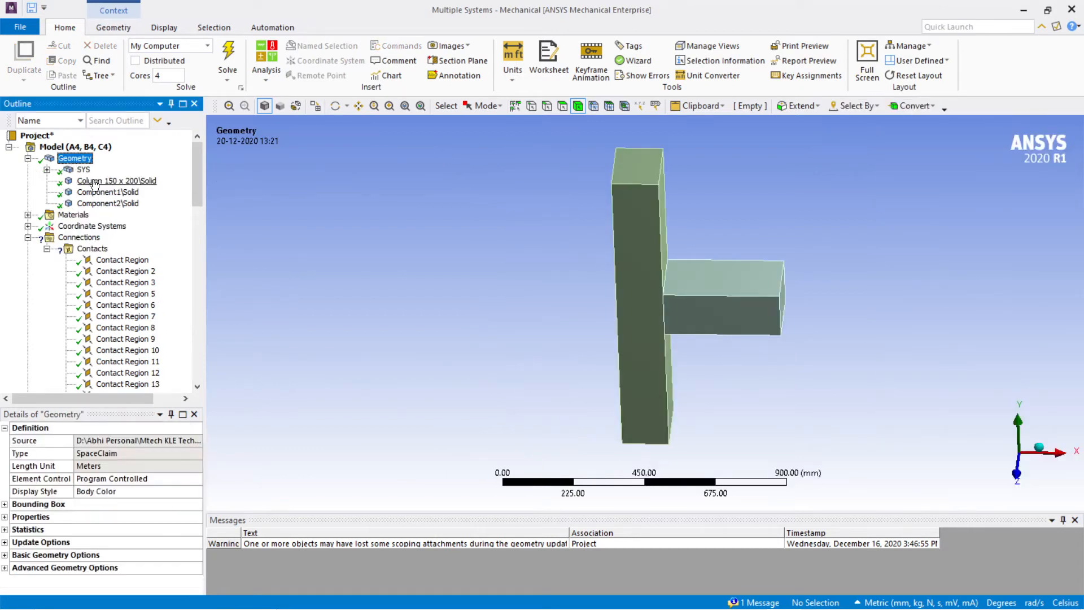
click(94, 181)
right_click(95, 181)
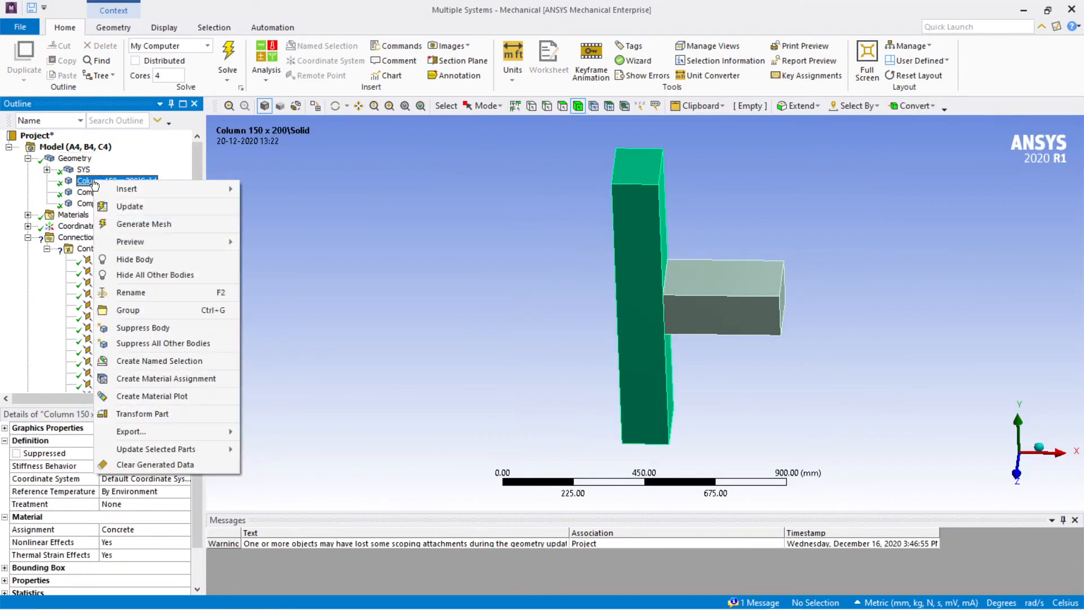
click(352, 228)
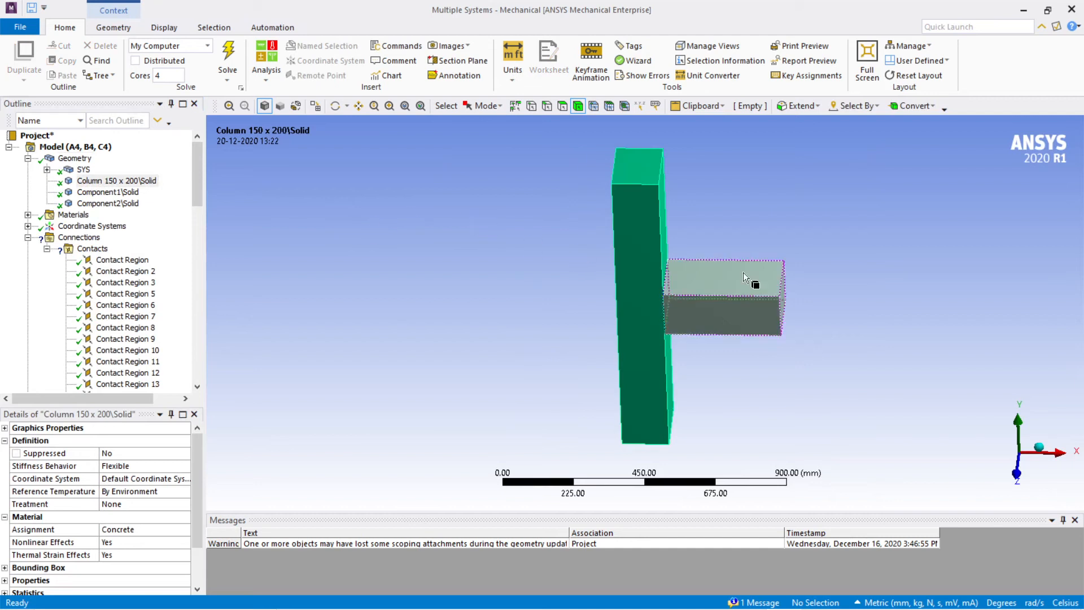
click(648, 242)
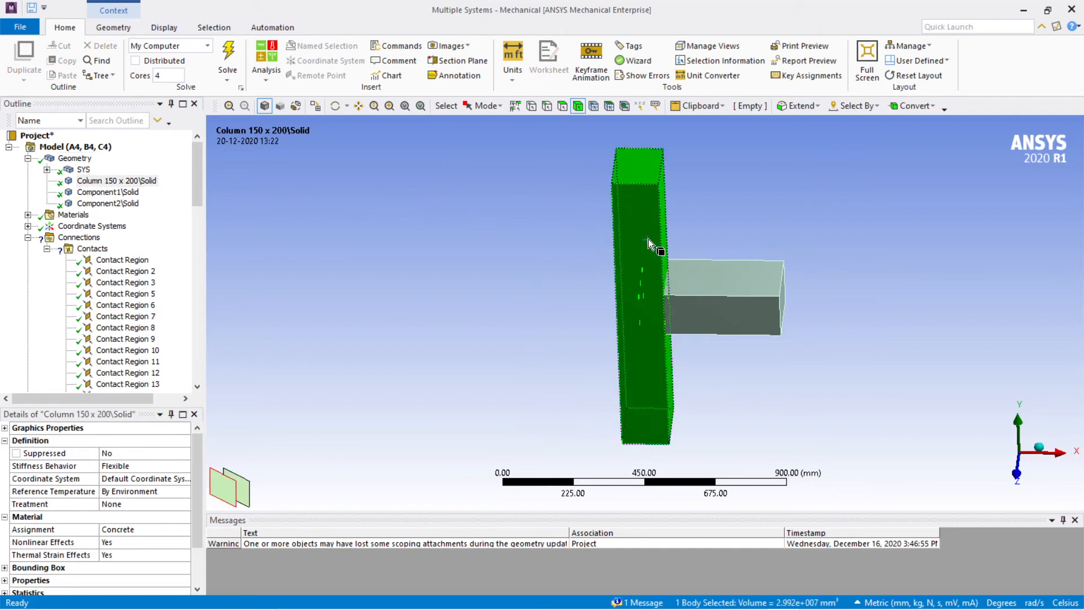
click(818, 226)
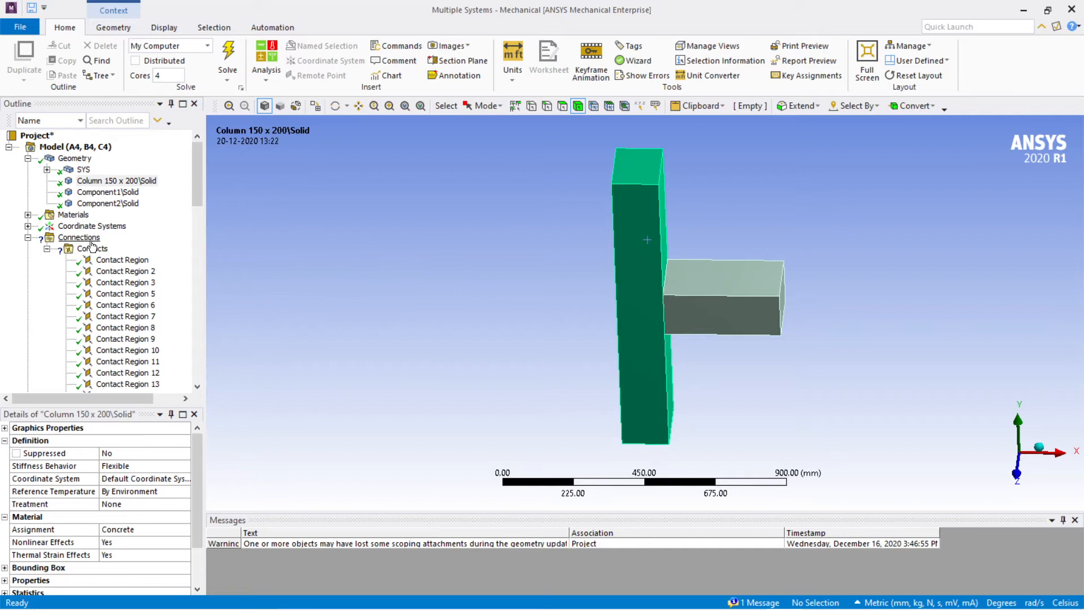
Hide the concrete column and beam bodies to expose the reinforcement cage
click(622, 249)
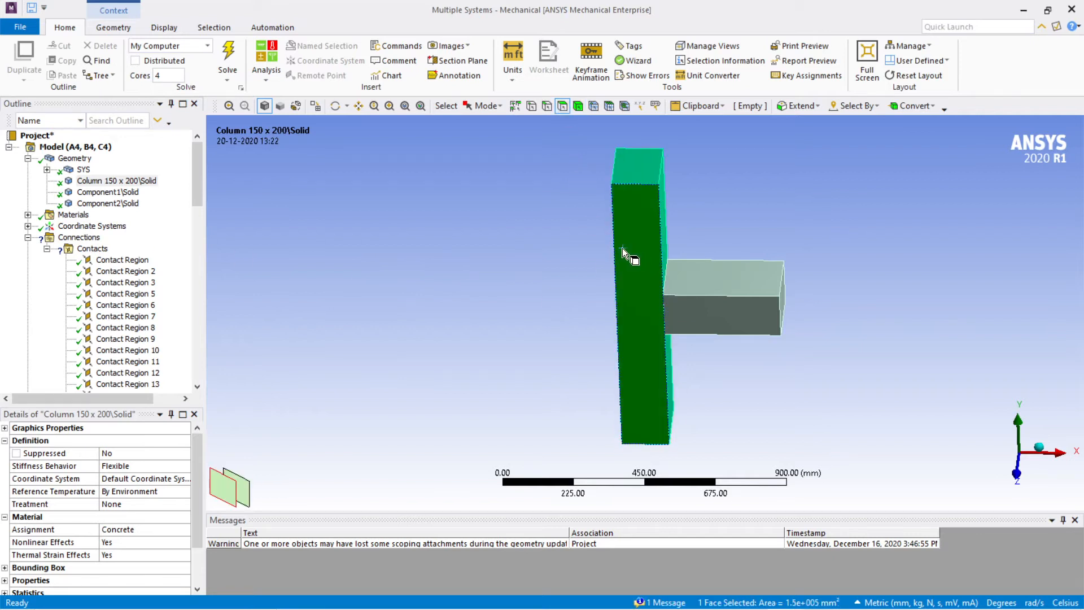
right_click(628, 249)
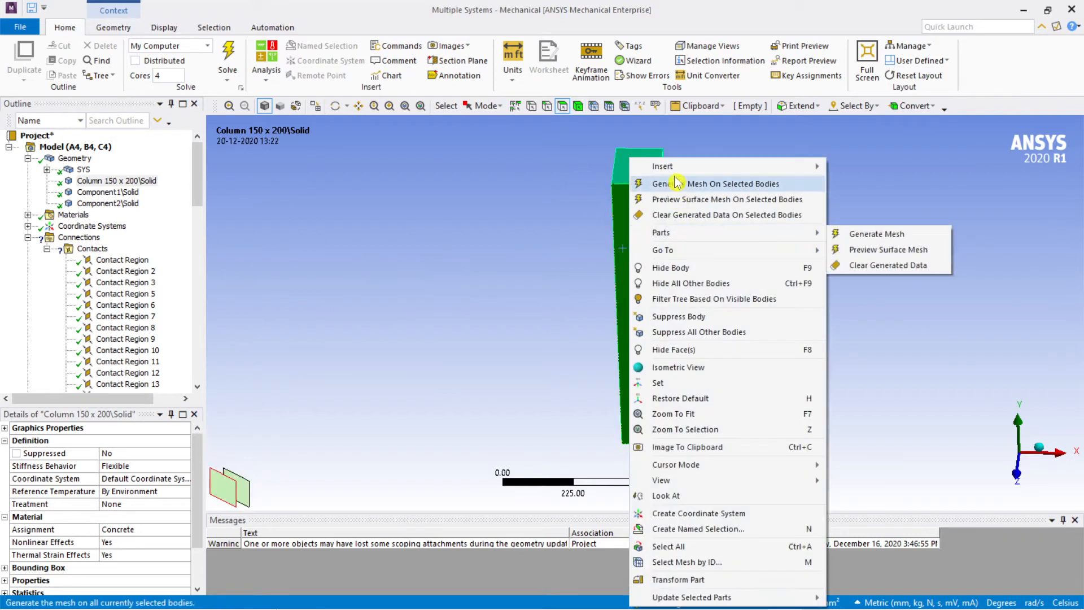
click(672, 268)
click(714, 280)
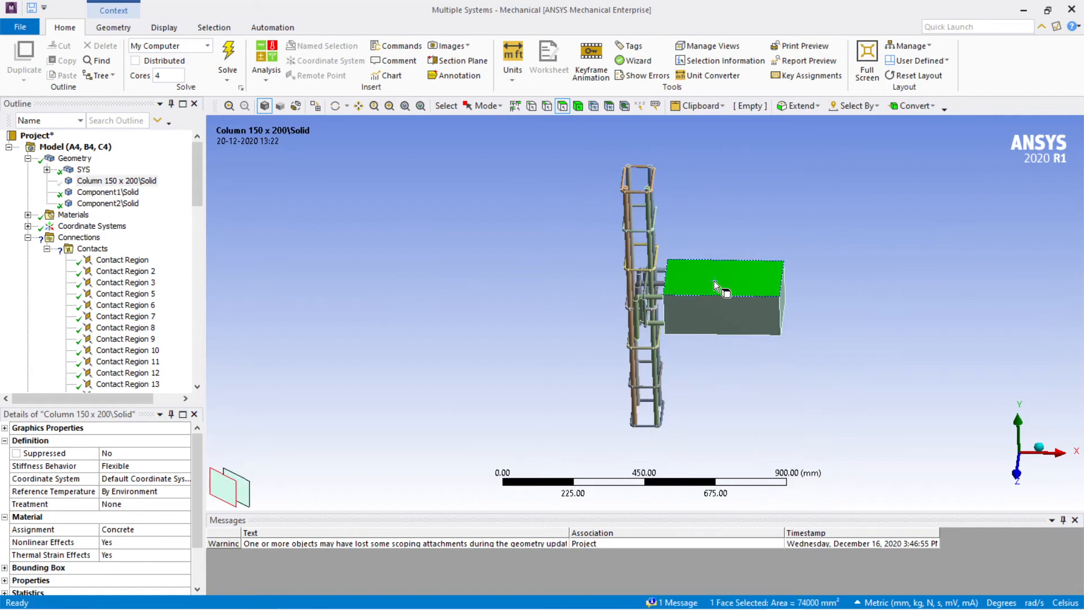
right_click(713, 280)
click(764, 238)
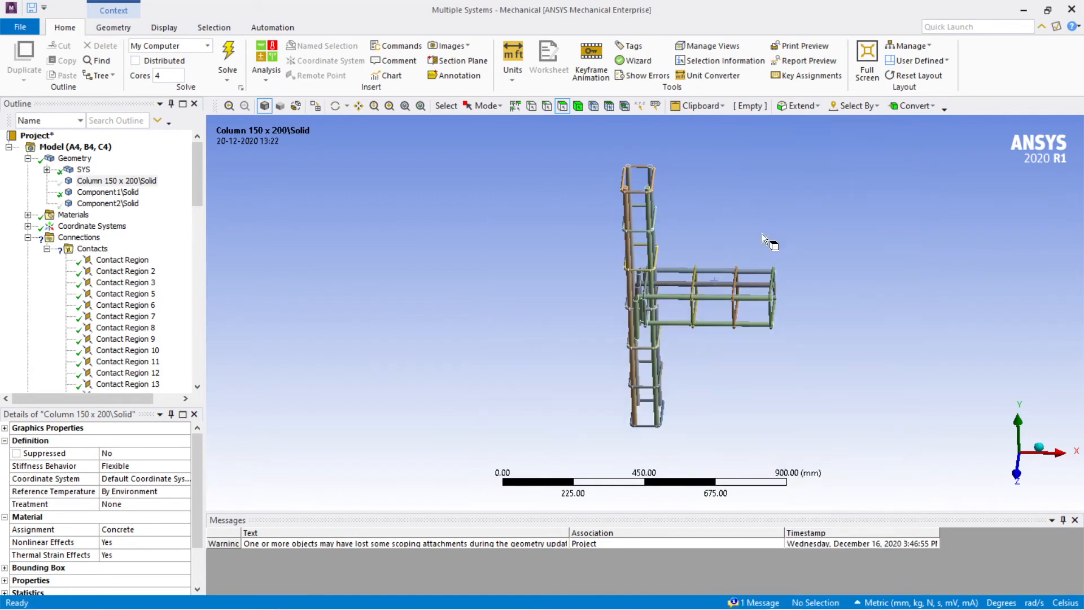
middle_drag(772, 354, 698, 352)
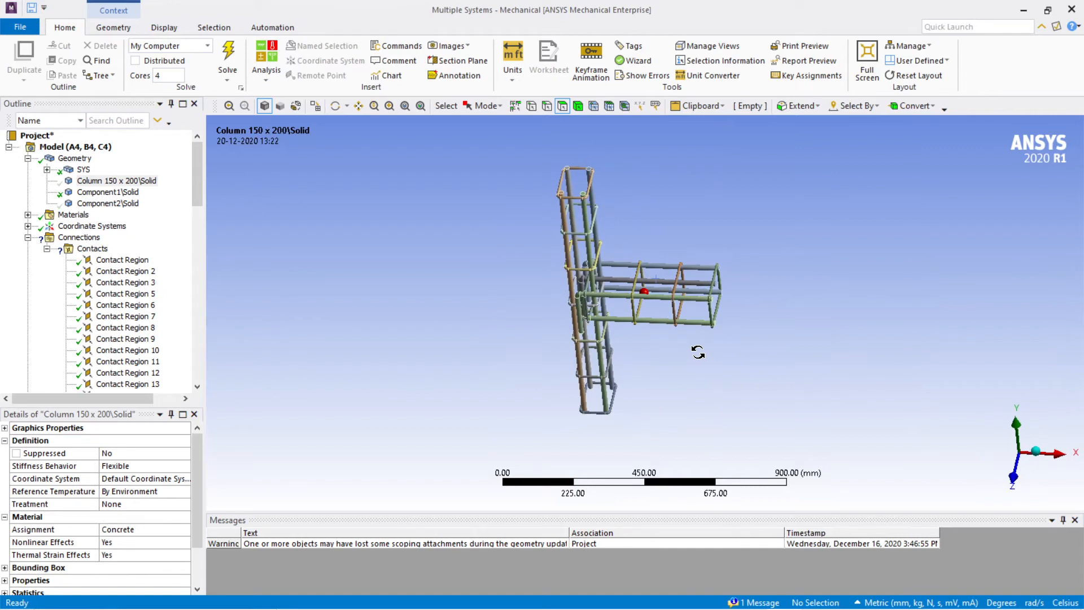
Reactivate the manual Bonded - No Selection To No Selection contact region and set the selection filter to bodies
click(120, 261)
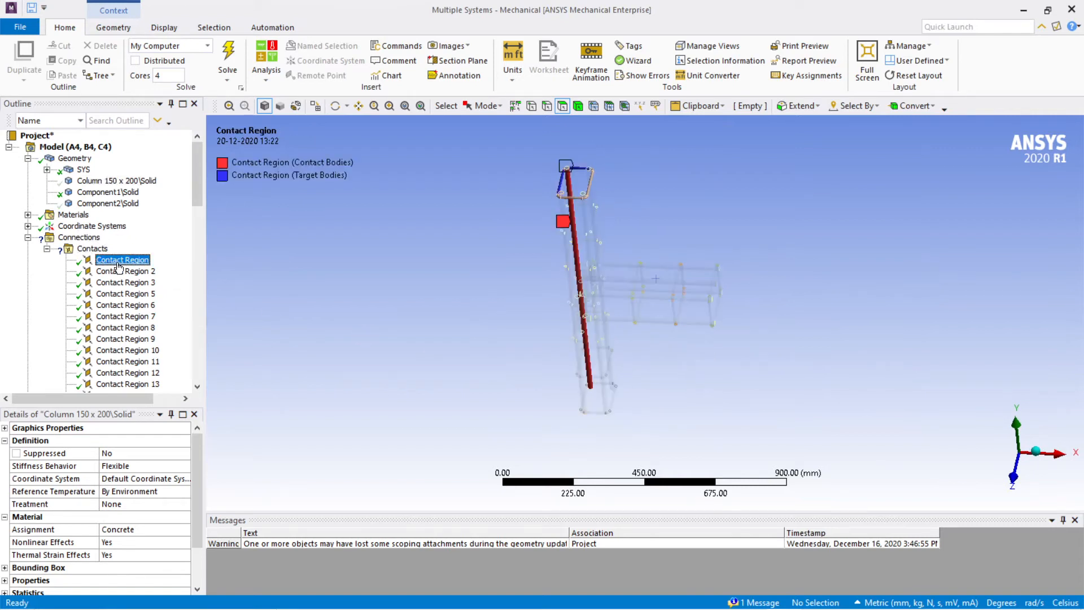
scroll(136, 343, down, 10)
scroll(135, 343, up, 4)
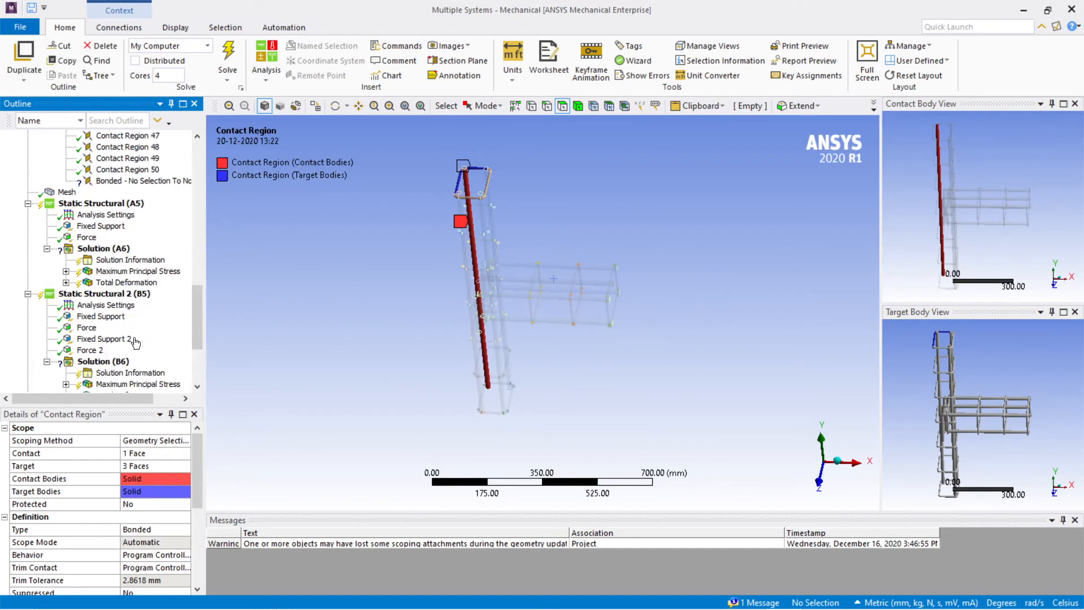
click(136, 249)
middle_drag(424, 266, 470, 304)
scroll(510, 204, up, 5)
ctrl+middle_drag(531, 201, 548, 205)
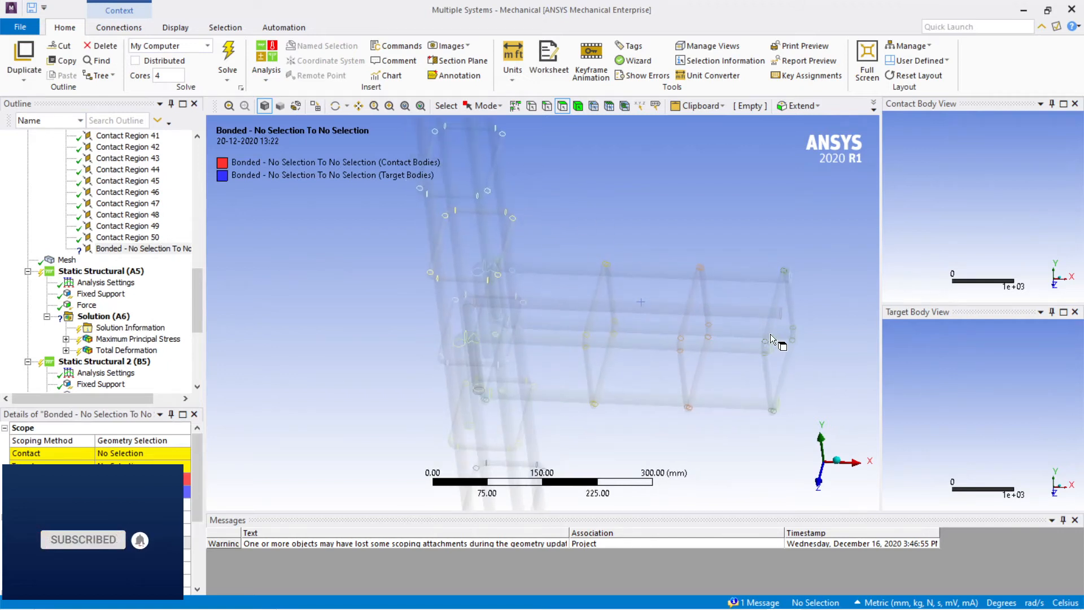
click(582, 107)
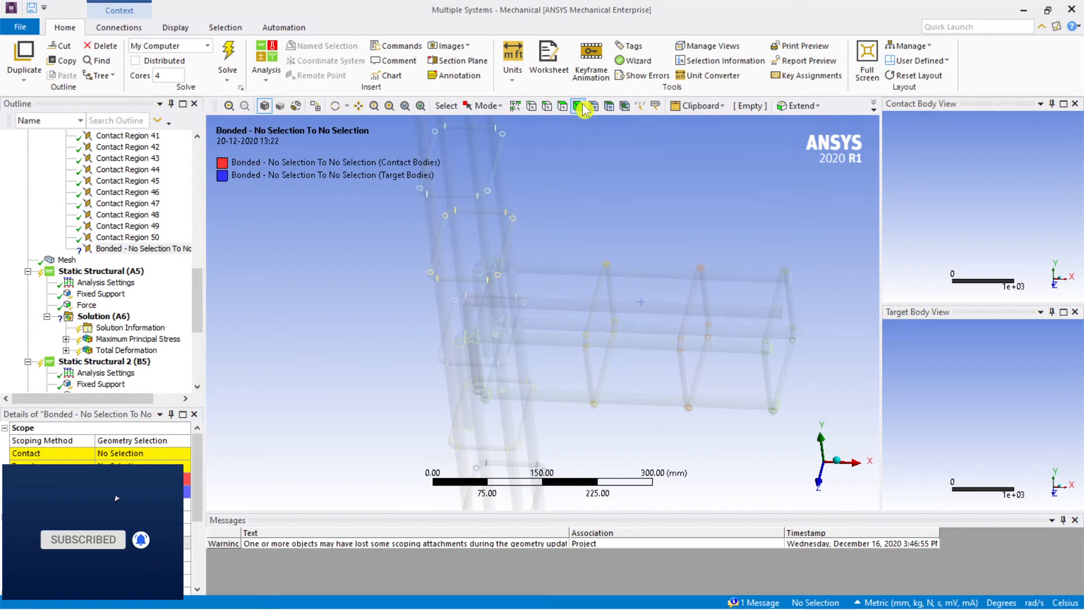
Select the four stirrups along the beam as bodies
click(783, 308)
ctrl+click(690, 296)
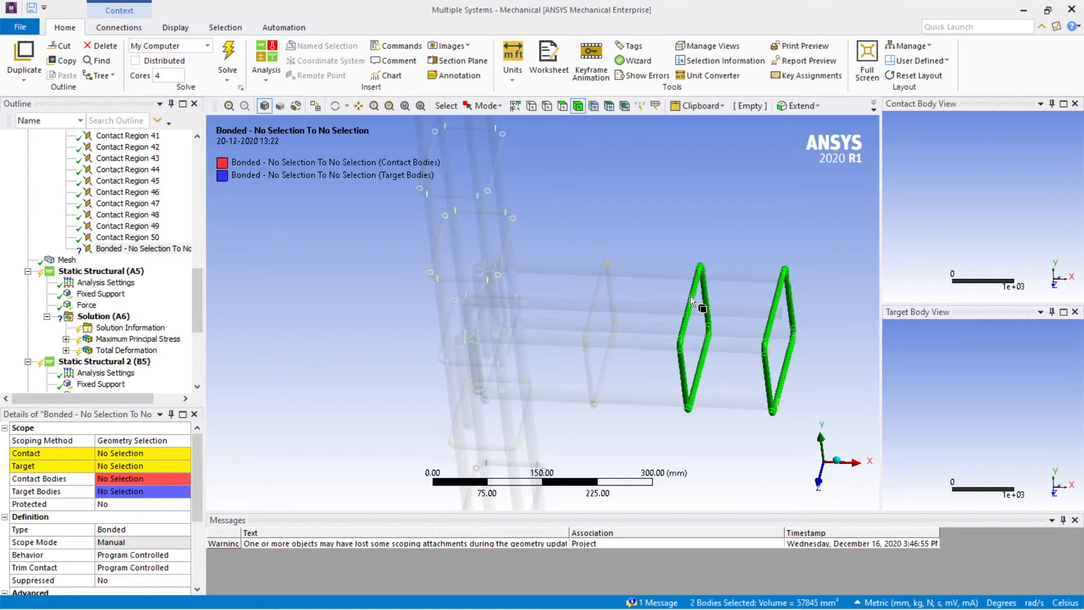
ctrl+click(597, 293)
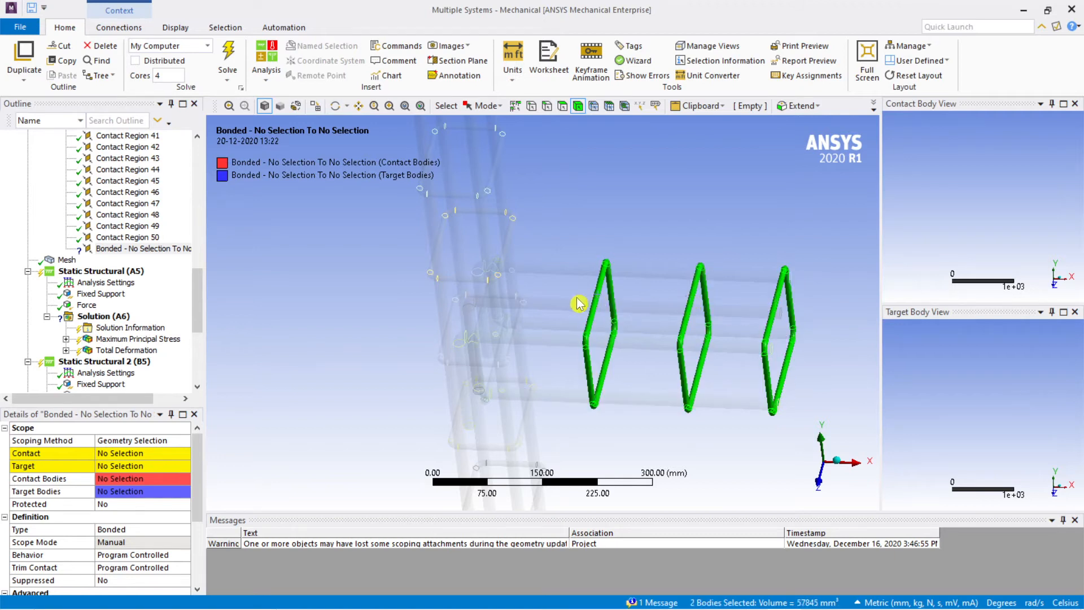
ctrl+click(486, 298)
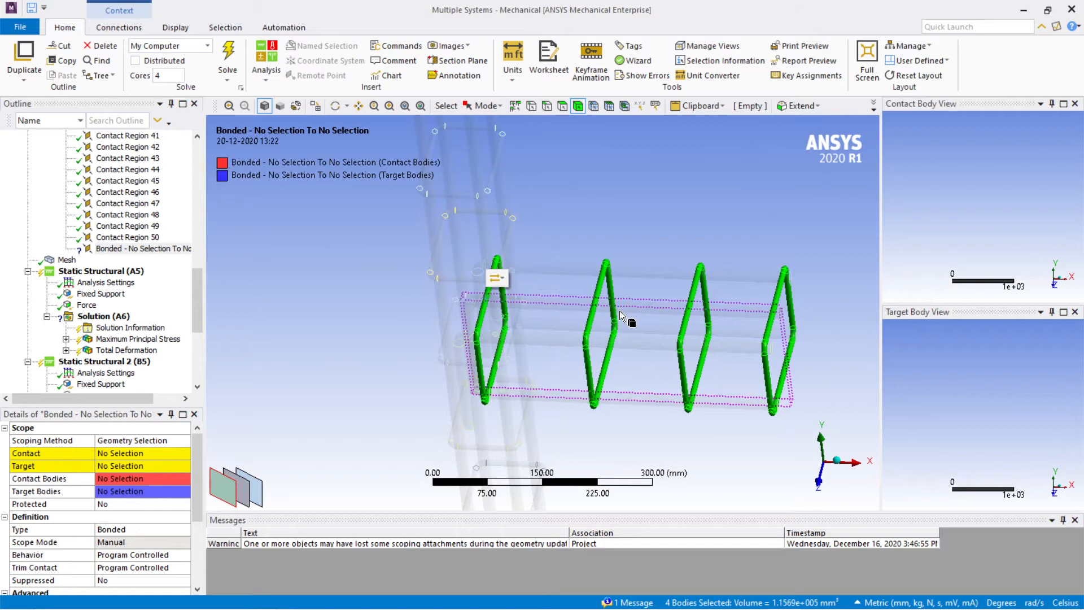
Add the four upper ties of the column to the body selection
scroll(602, 283, down, 2)
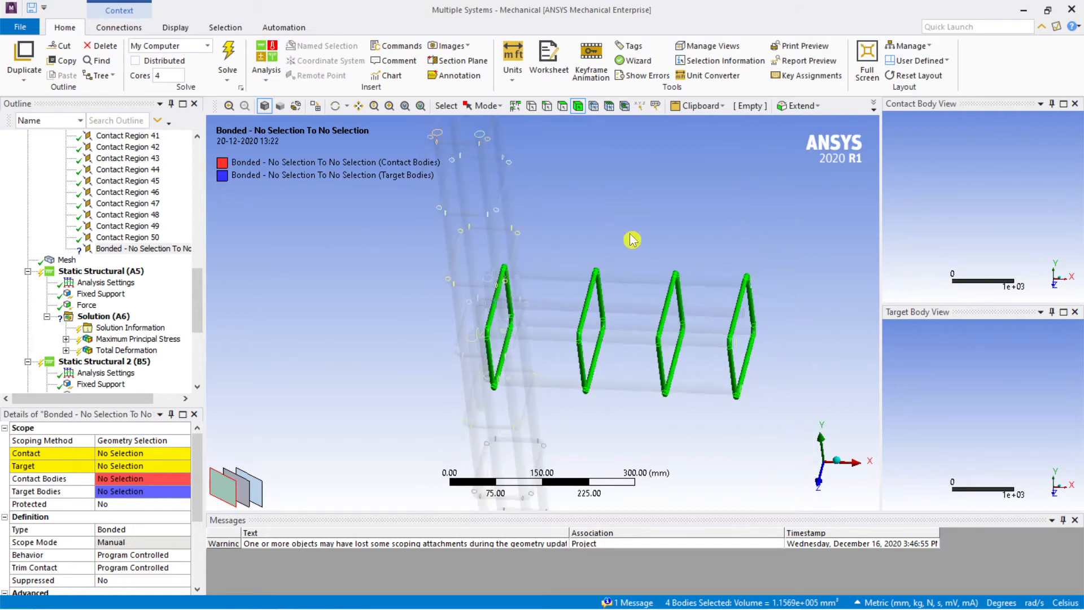
scroll(635, 226, down, 2)
ctrl+middle_drag(633, 220, 682, 264)
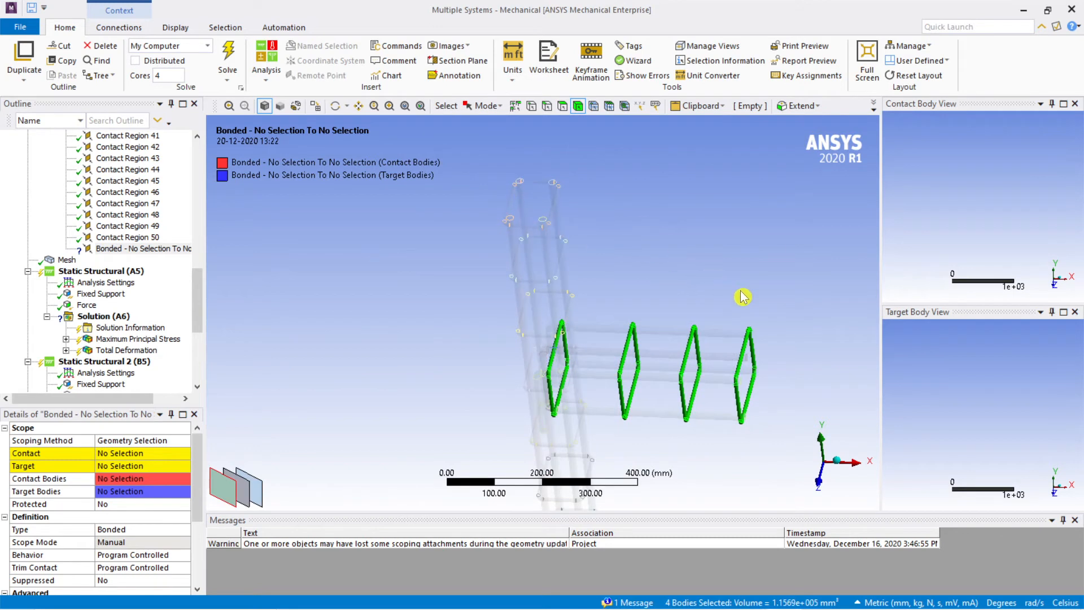
ctrl+click(526, 225)
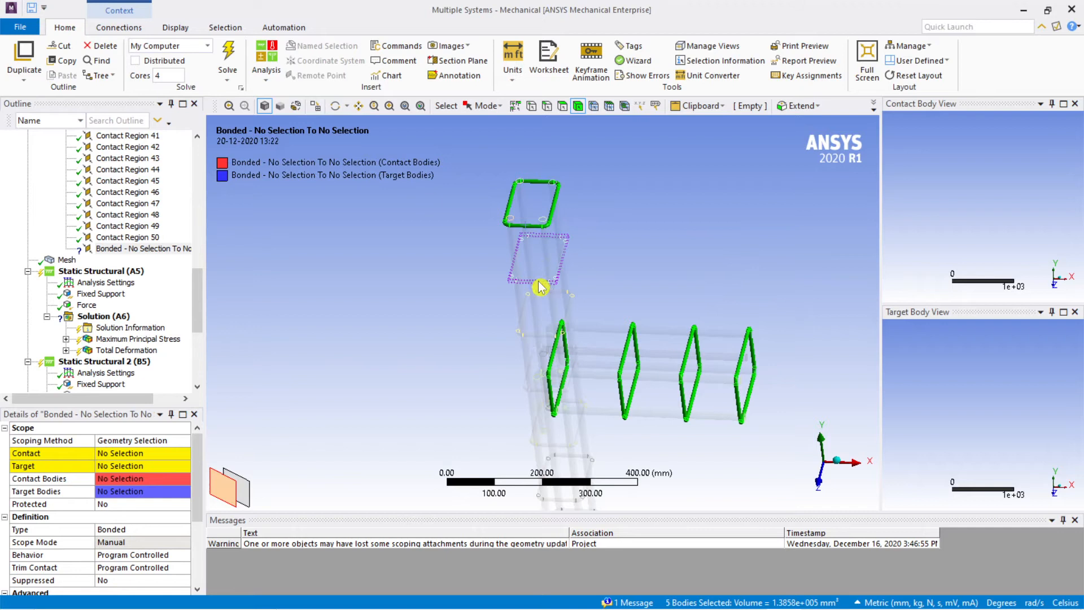
ctrl+click(539, 285)
ctrl+click(531, 334)
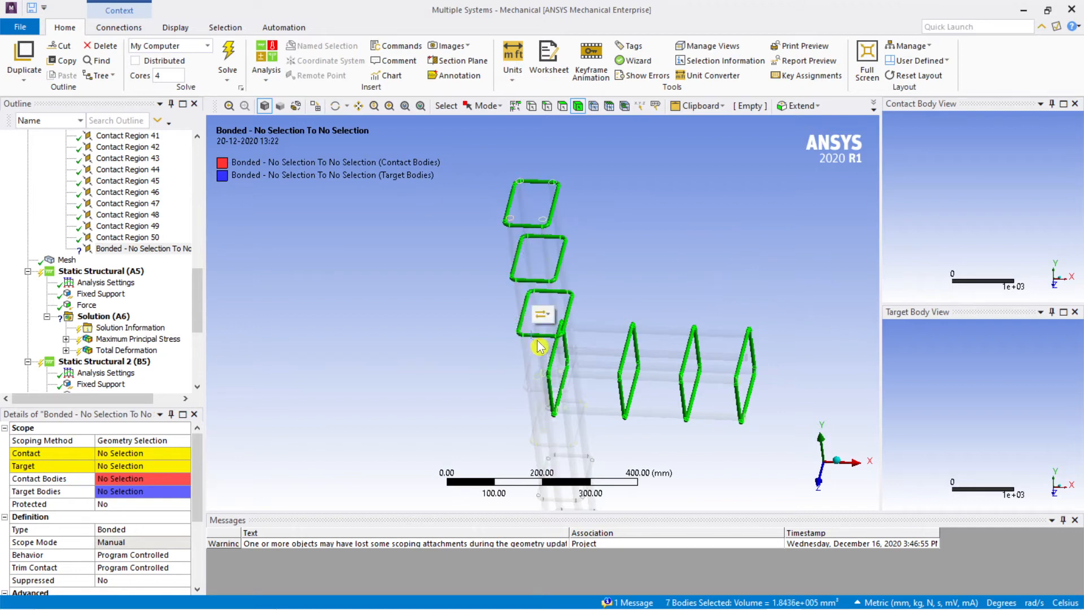
ctrl+click(530, 390)
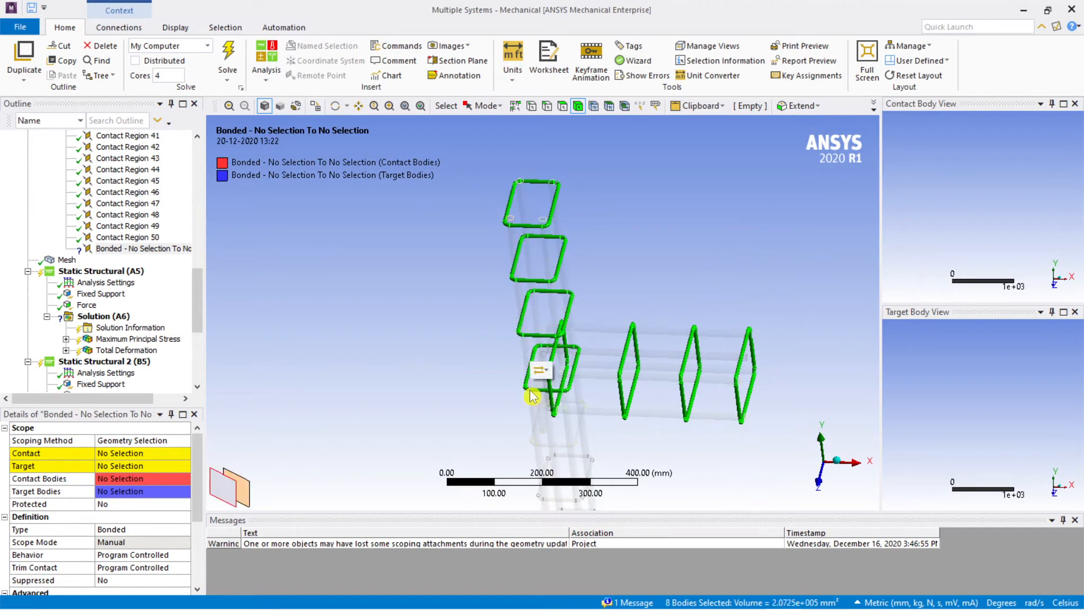
ctrl+click(559, 448)
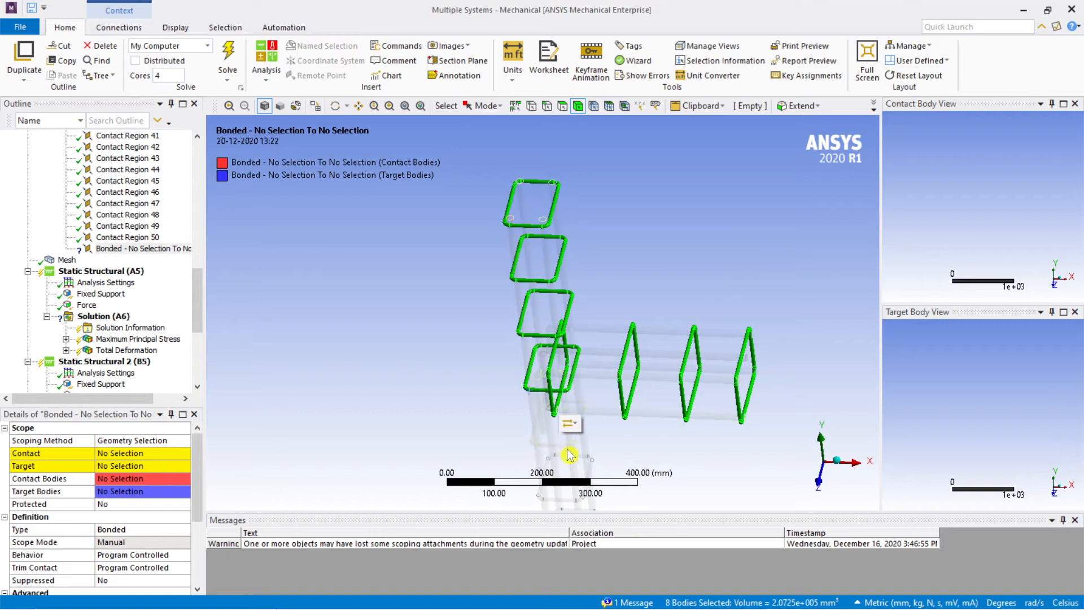
Add the three lower column ties and an adjoining longitudinal bar body to the selection
ctrl+middle_drag(610, 391, 606, 247)
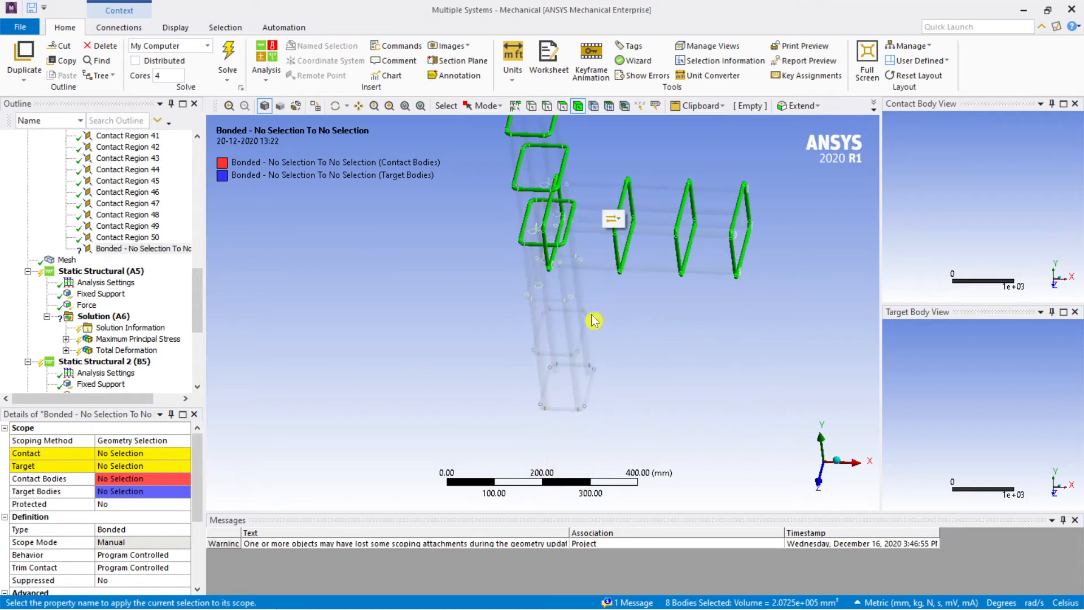
scroll(549, 293, up, 5)
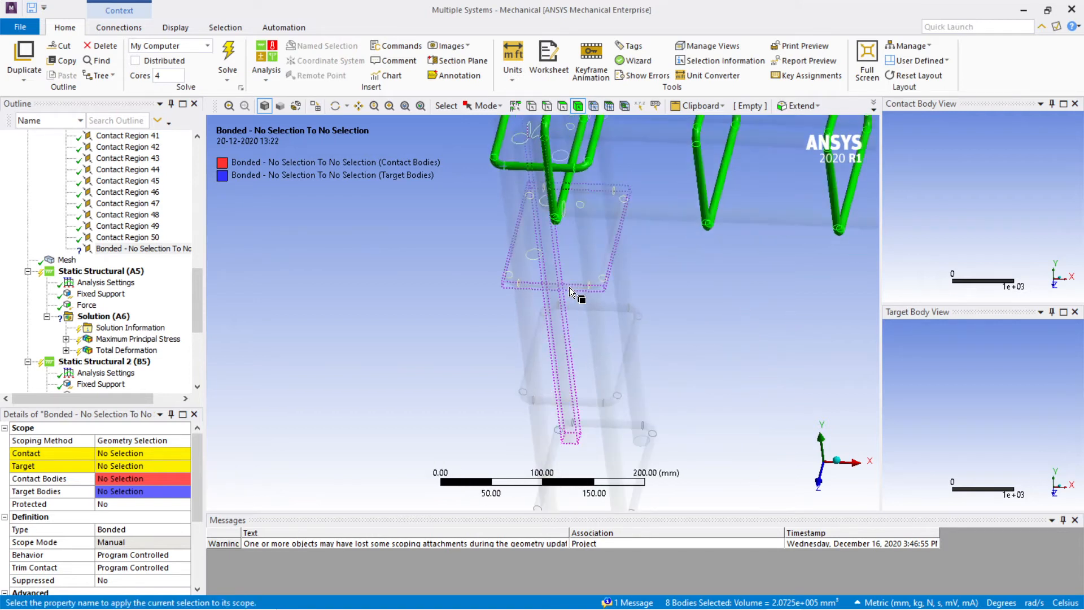
ctrl+click(570, 286)
ctrl+click(635, 383)
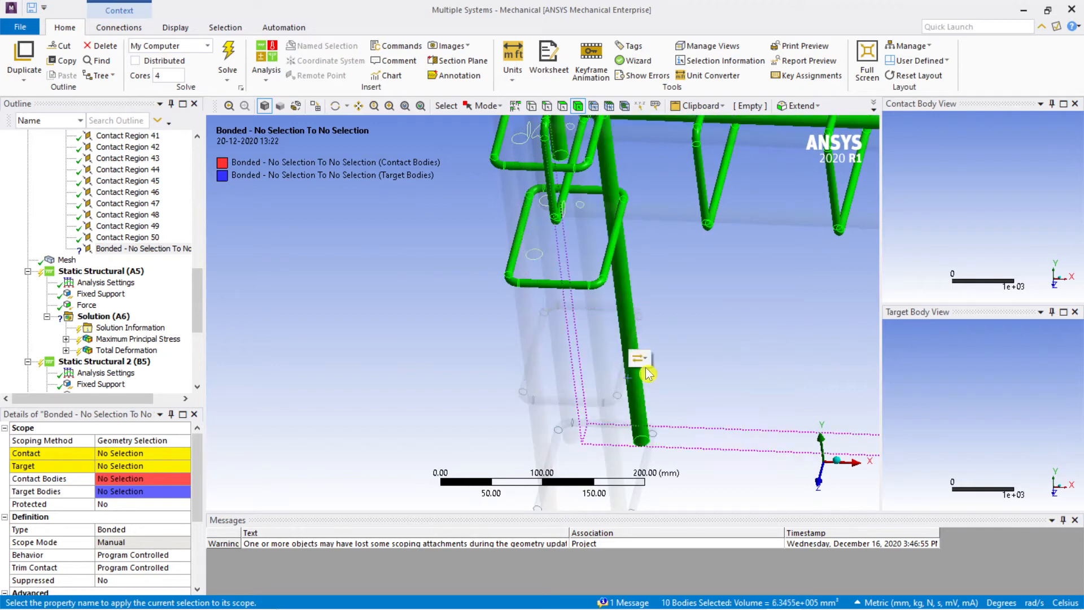
ctrl+click(584, 405)
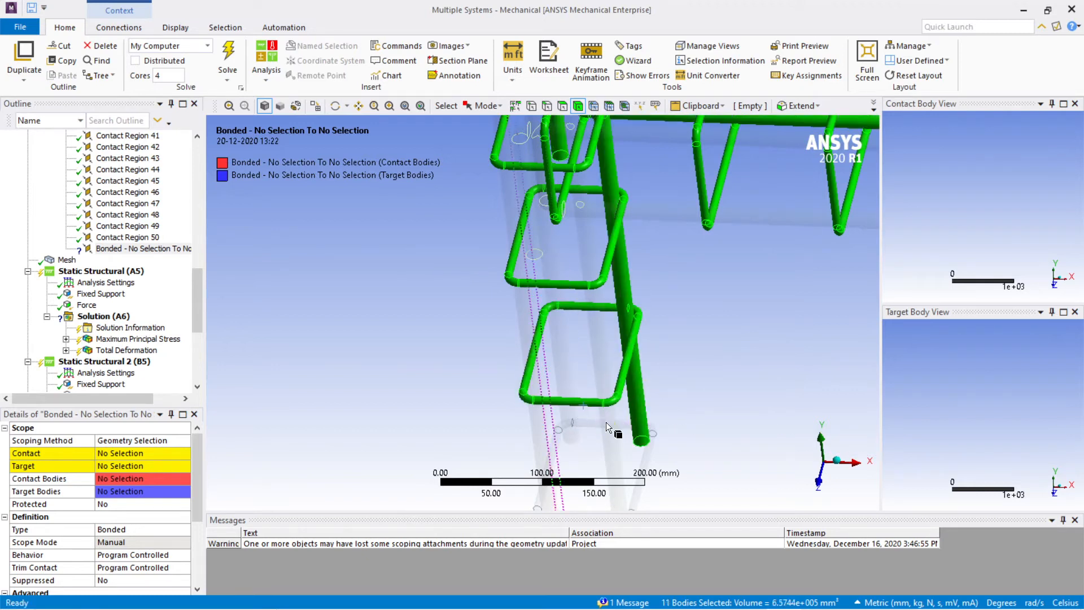
ctrl+click(619, 422)
Add the column's unselected longitudinal bars on the far side from the beam to the body selection
scroll(728, 375, up, 2)
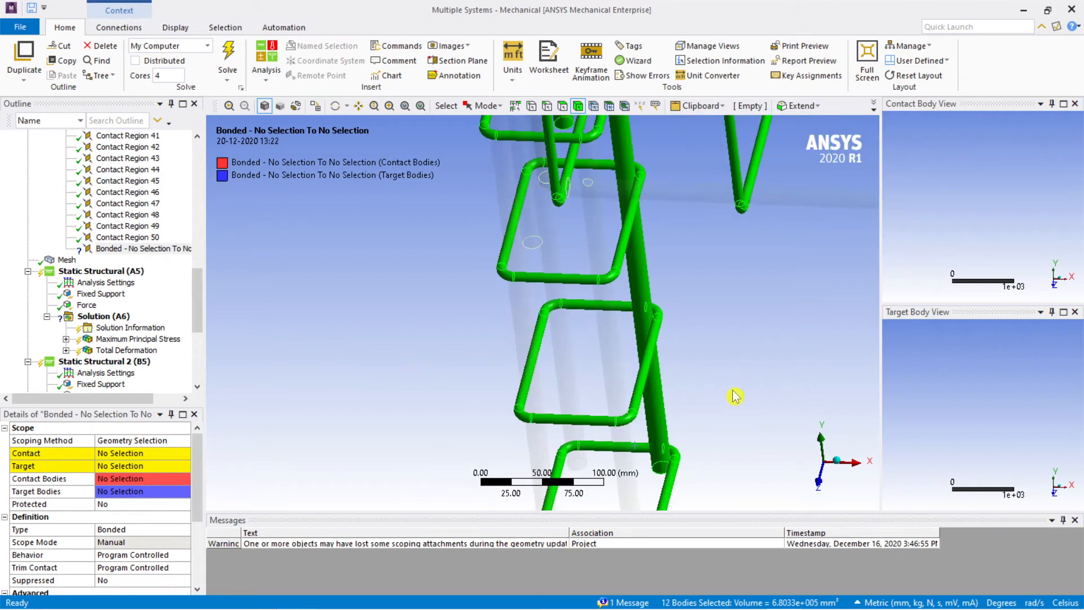
ctrl+click(522, 310)
ctrl+click(546, 311)
ctrl+click(559, 289)
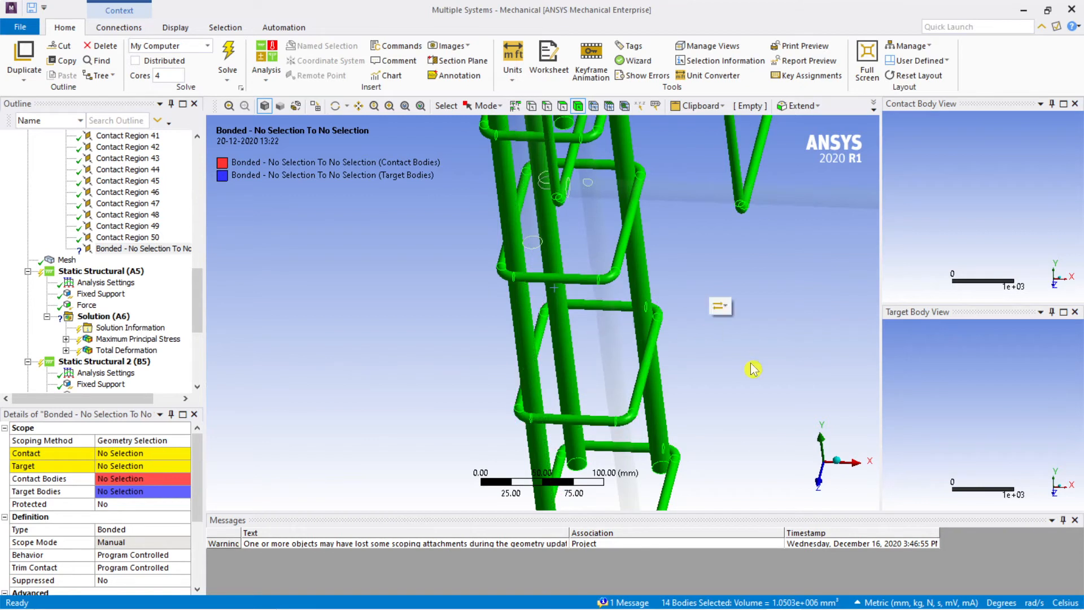
Add another longitudinal bar of the beam to the selection and inspect the cage from several sides for missed bars
scroll(768, 316, down, 3)
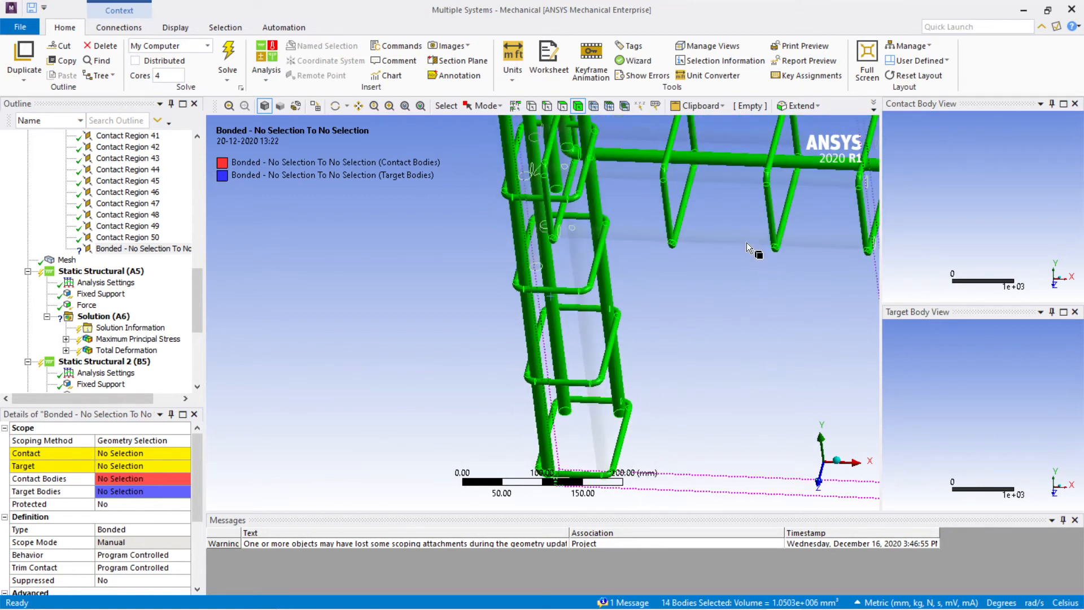
ctrl+middle_drag(762, 279, 661, 413)
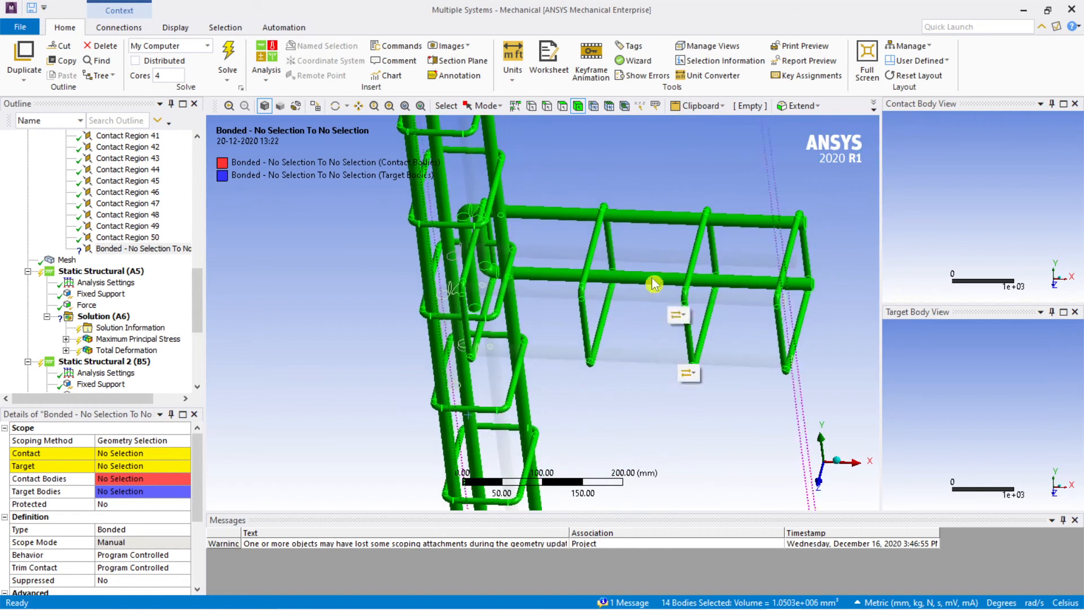
ctrl+click(652, 252)
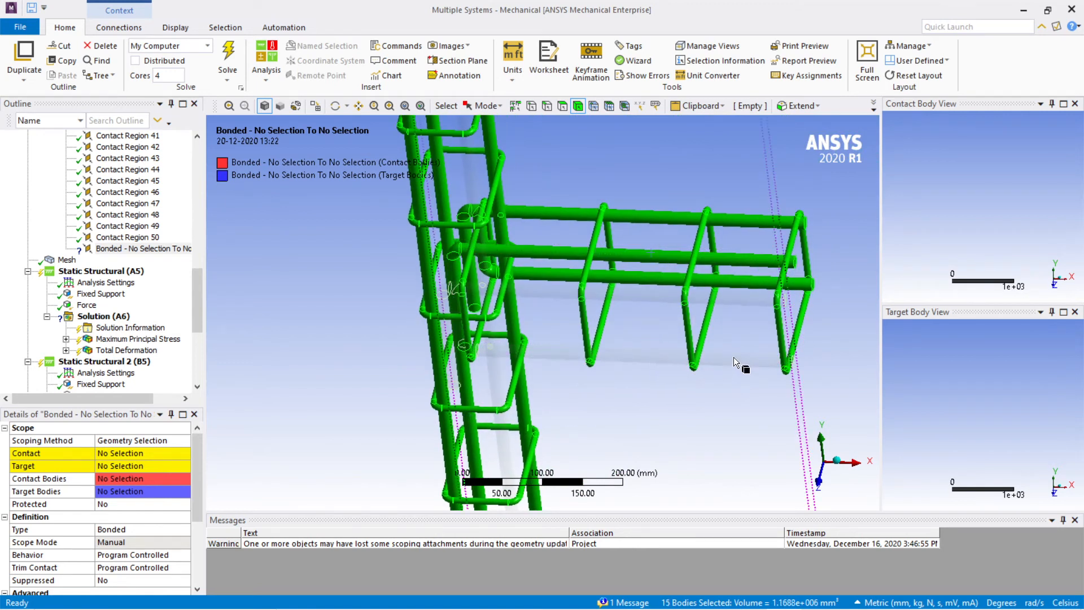
middle_drag(745, 380, 654, 298)
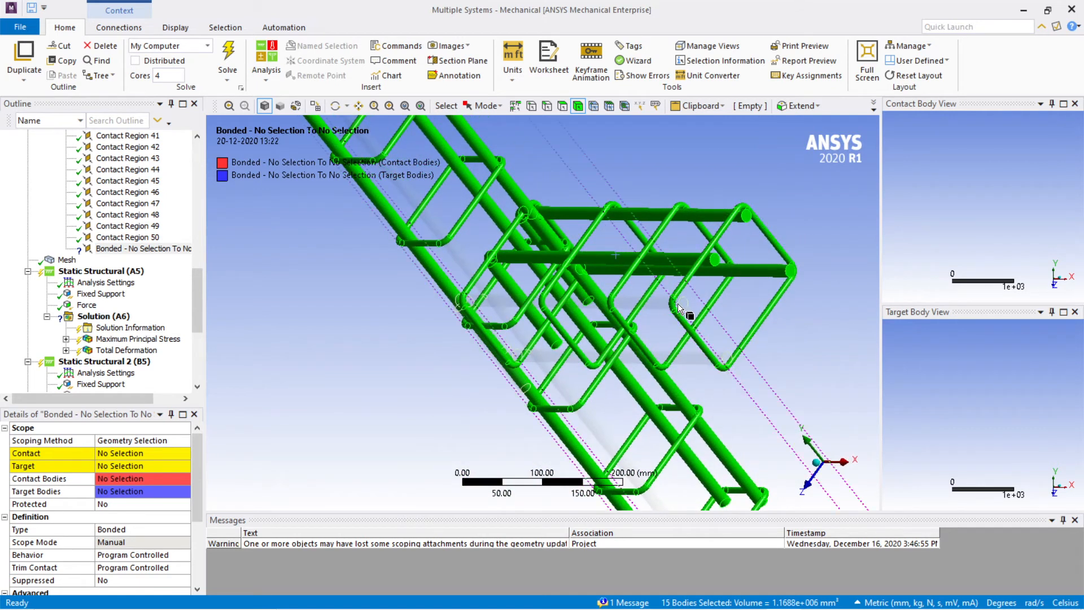
ctrl+click(741, 325)
middle_drag(767, 396, 784, 346)
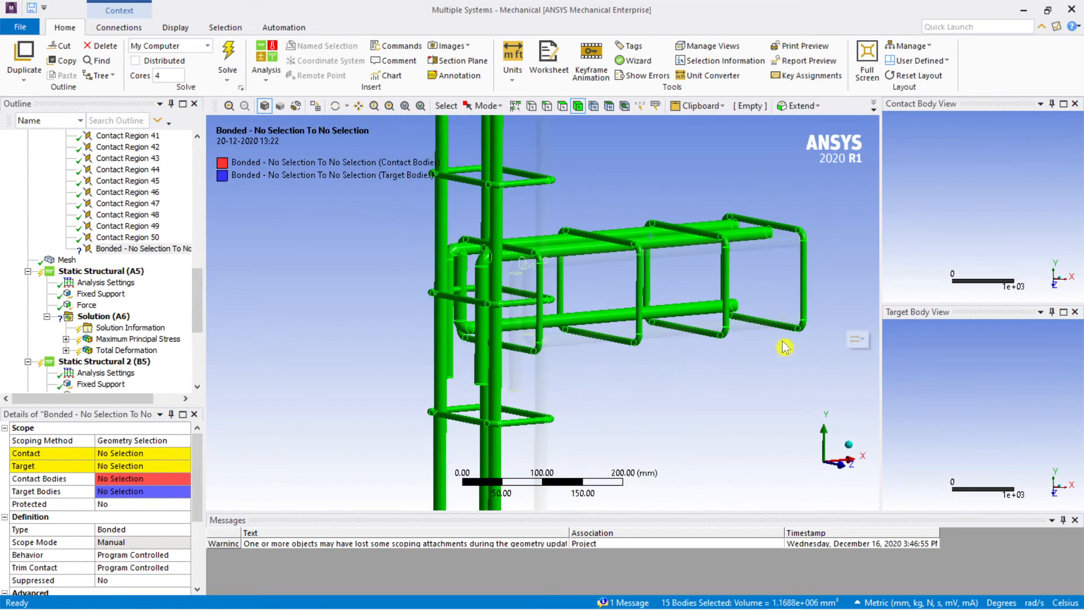
middle_drag(683, 389, 666, 400)
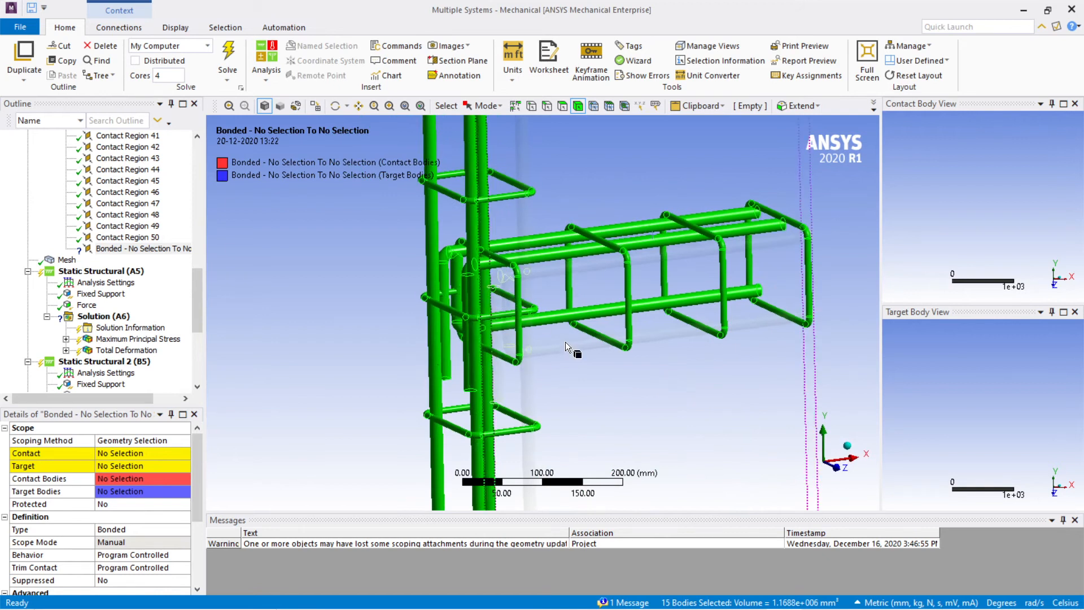
mouse_move(584, 346)
ctrl+middle_down()
mouse_move(571, 342)
mouse_move(580, 345)
ctrl+middle_up()
ctrl+middle_drag(616, 403, 568, 330)
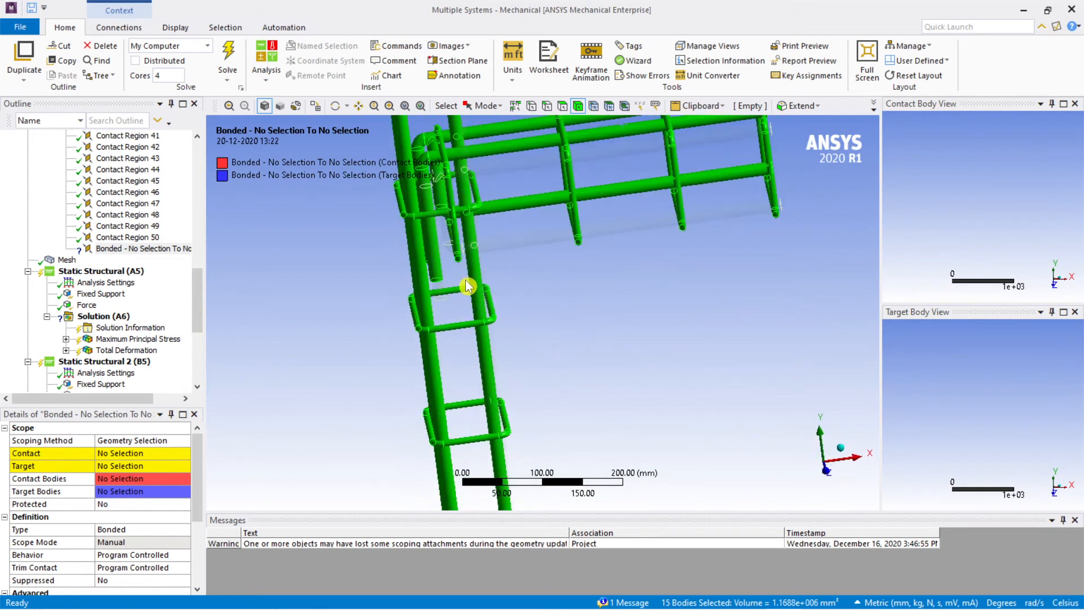
middle_drag(536, 297, 591, 415)
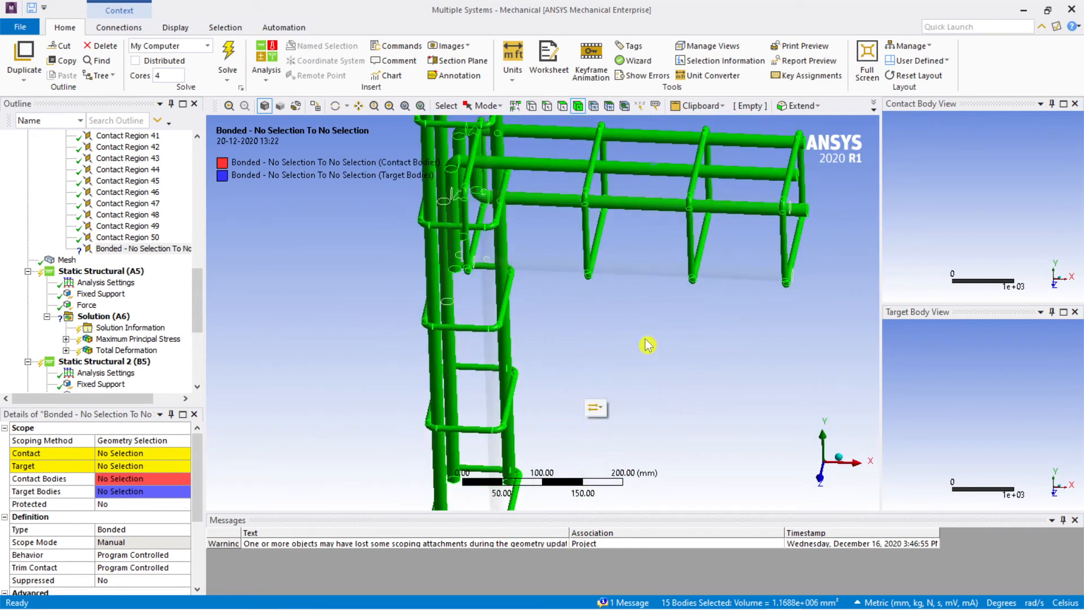
Start the body selection over with the longitudinal reinforcement bars and add the ties along the beam
click(642, 272)
middle_drag(681, 282, 766, 224)
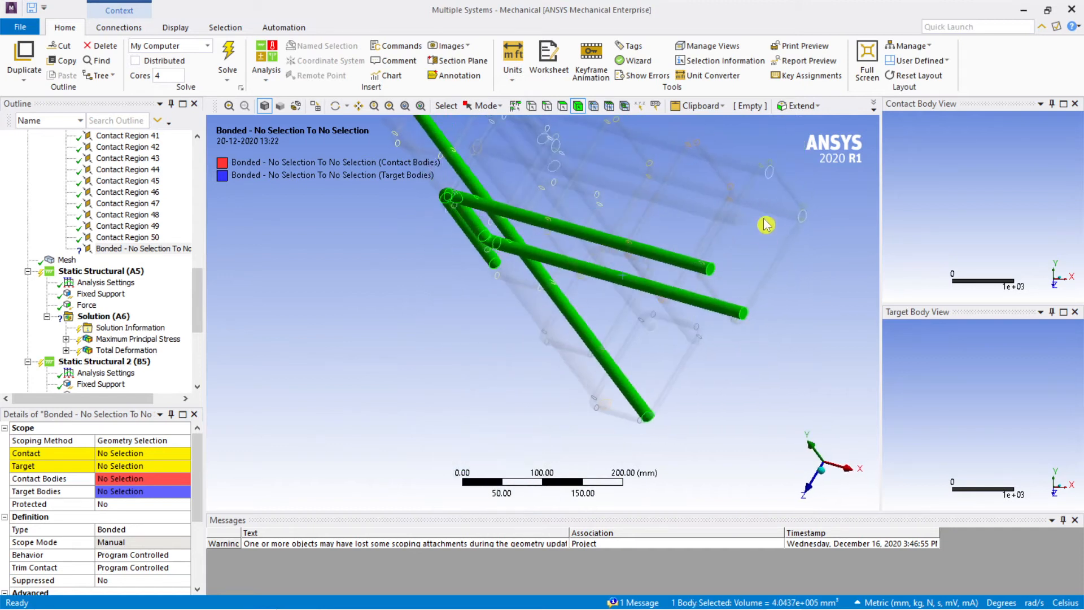
ctrl+click(737, 218)
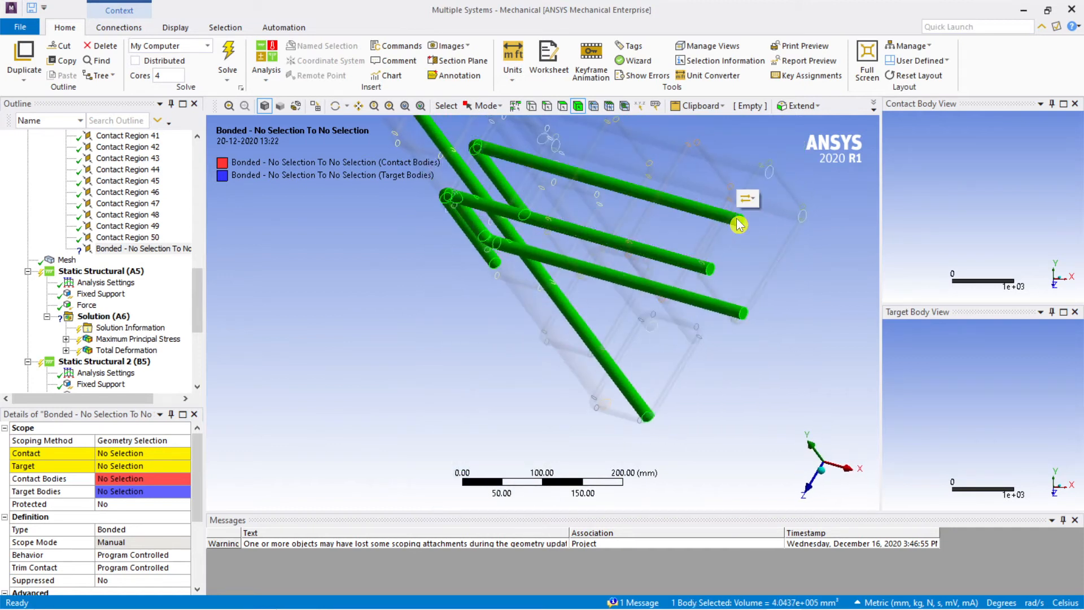
ctrl+click(771, 170)
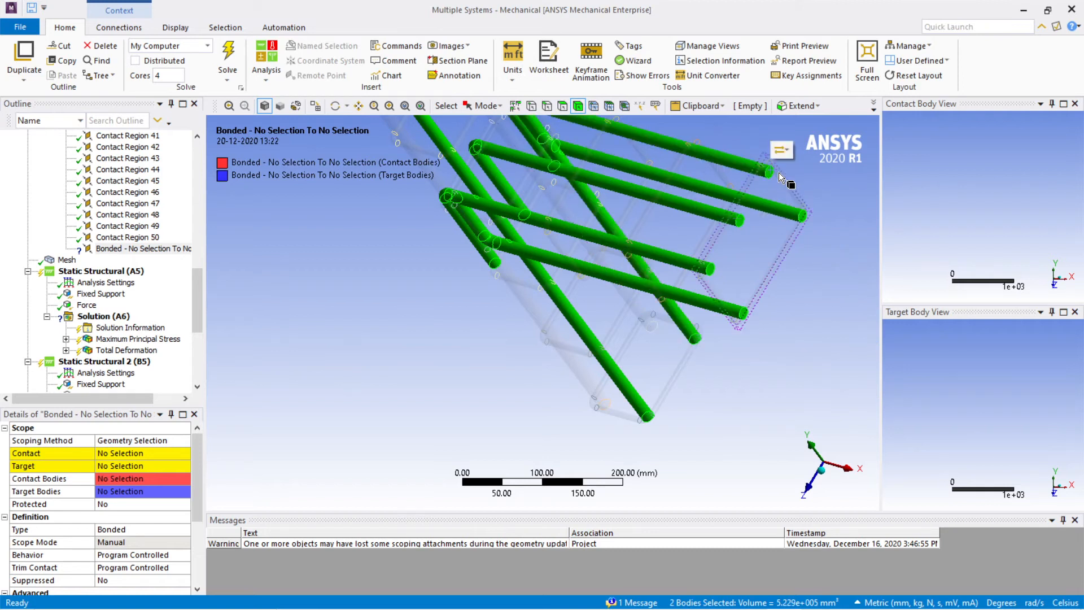
ctrl+click(780, 257)
ctrl+click(617, 225)
ctrl+click(564, 199)
middle_drag(621, 263, 696, 225)
ctrl+middle_drag(626, 239, 737, 390)
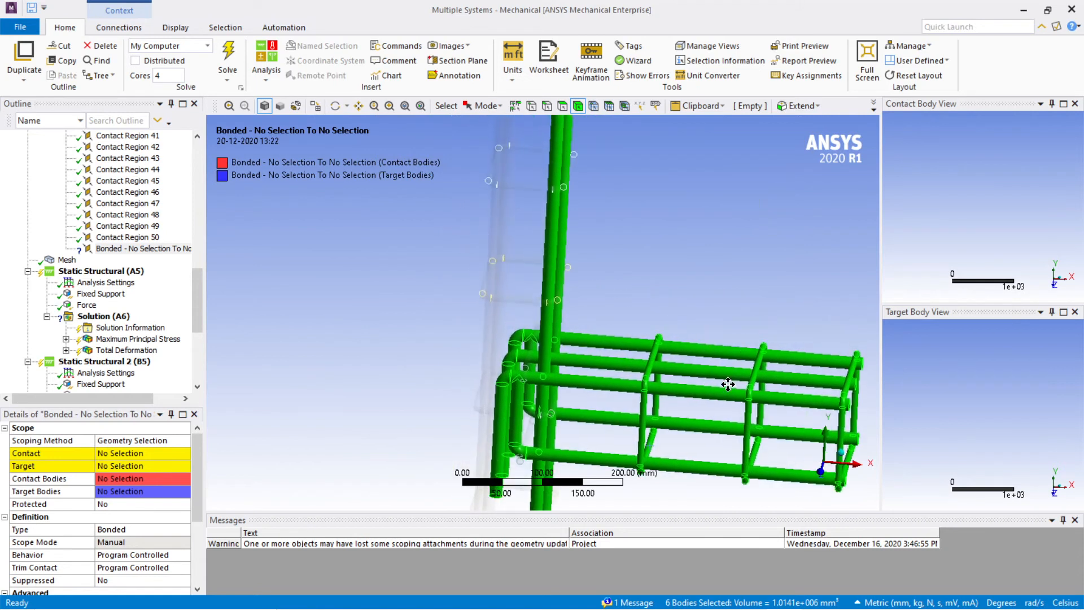
Add the column ties above the beam, the column's remaining longitudinal bars and the tie at the joint to the selection
ctrl+click(522, 298)
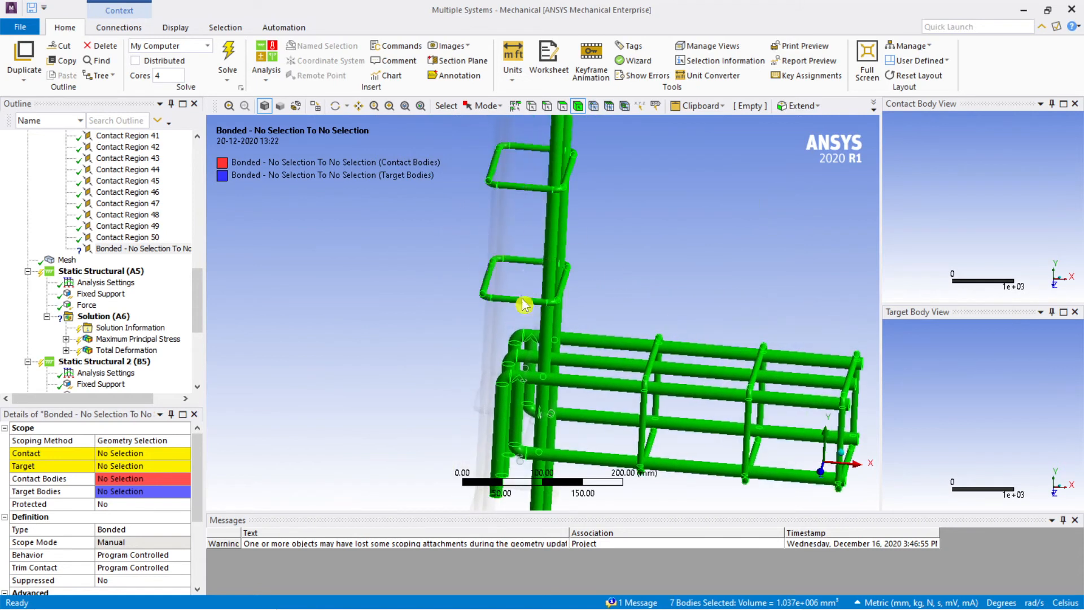
ctrl+click(490, 233)
middle_drag(618, 250, 576, 245)
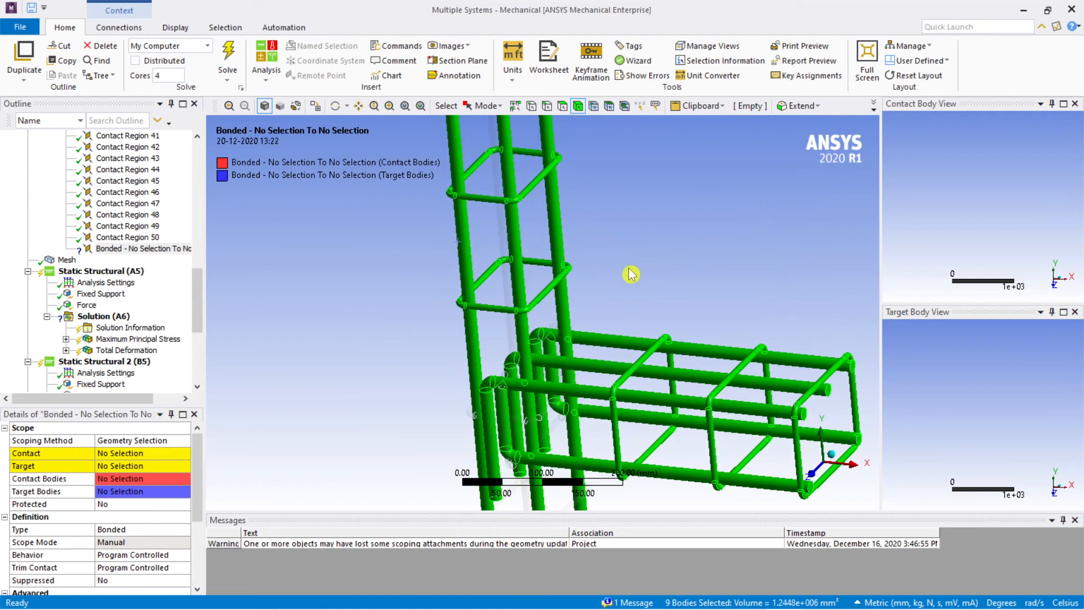
middle_drag(655, 287, 624, 281)
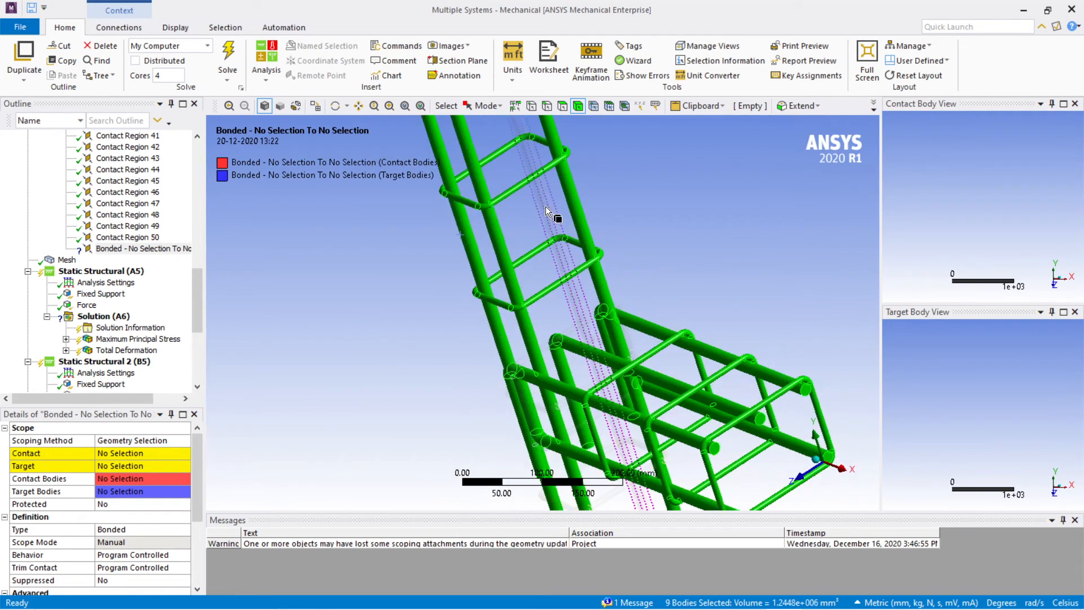
ctrl+click(547, 203)
scroll(647, 285, down, 1)
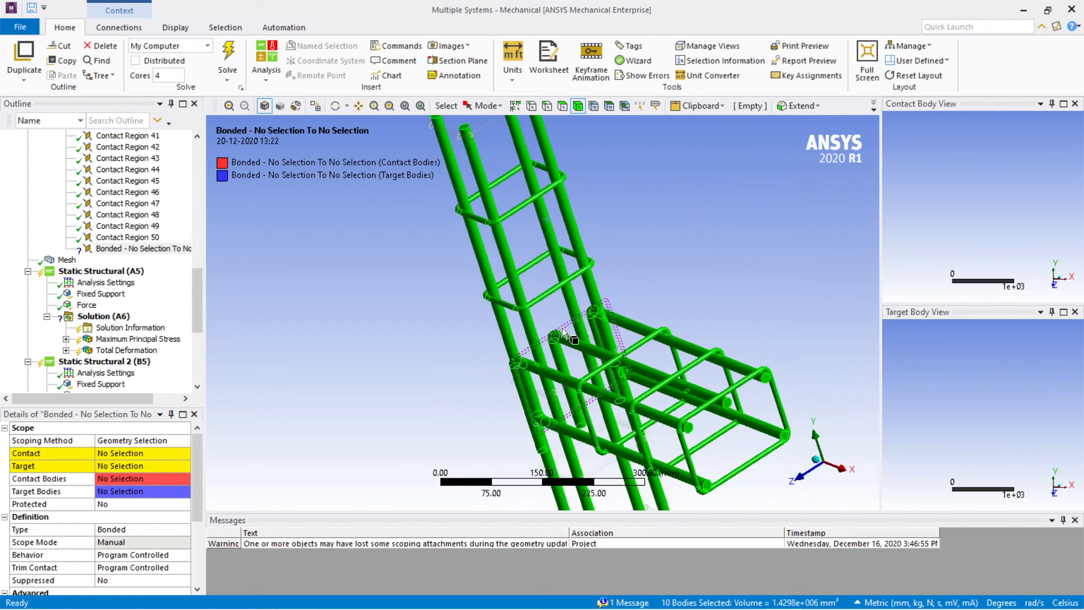
ctrl+click(572, 324)
Add the column ties below the beam and the missing tie at the column's upper end to the selection
middle_drag(631, 269, 702, 227)
scroll(700, 229, down, 2)
ctrl+middle_drag(585, 300, 610, 145)
middle_drag(634, 322, 672, 336)
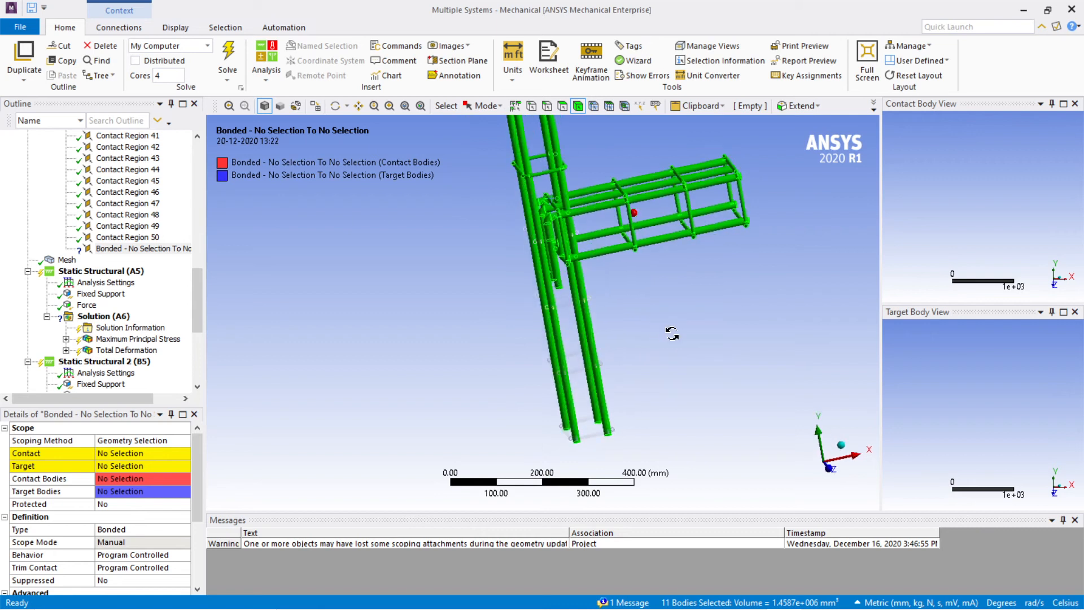
scroll(571, 305, up, 3)
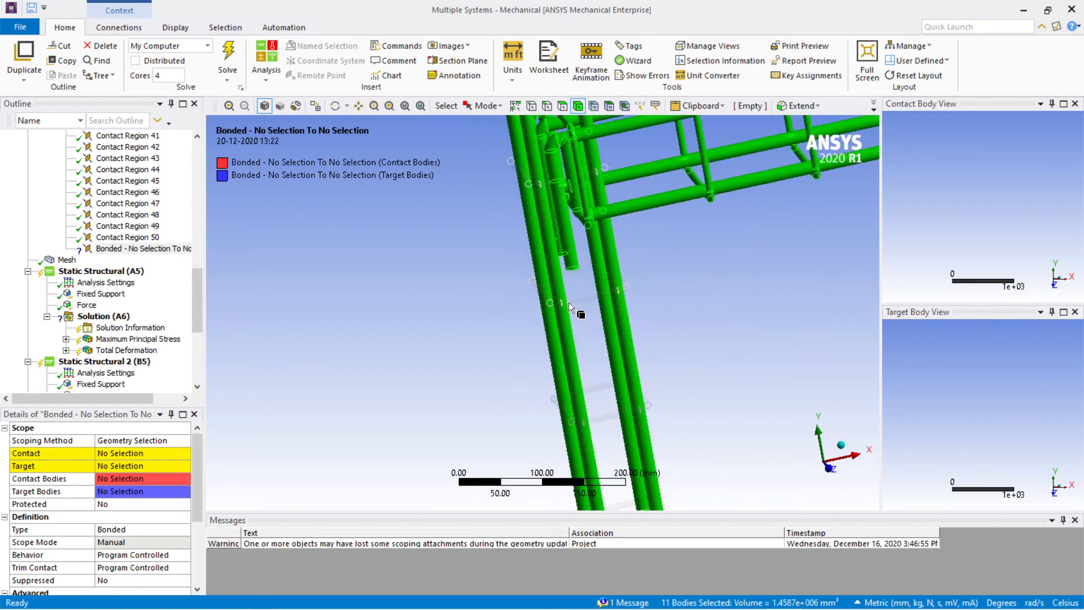
ctrl+click(615, 412)
ctrl+middle_drag(717, 387, 653, 342)
ctrl+click(538, 321)
scroll(645, 257, down, 4)
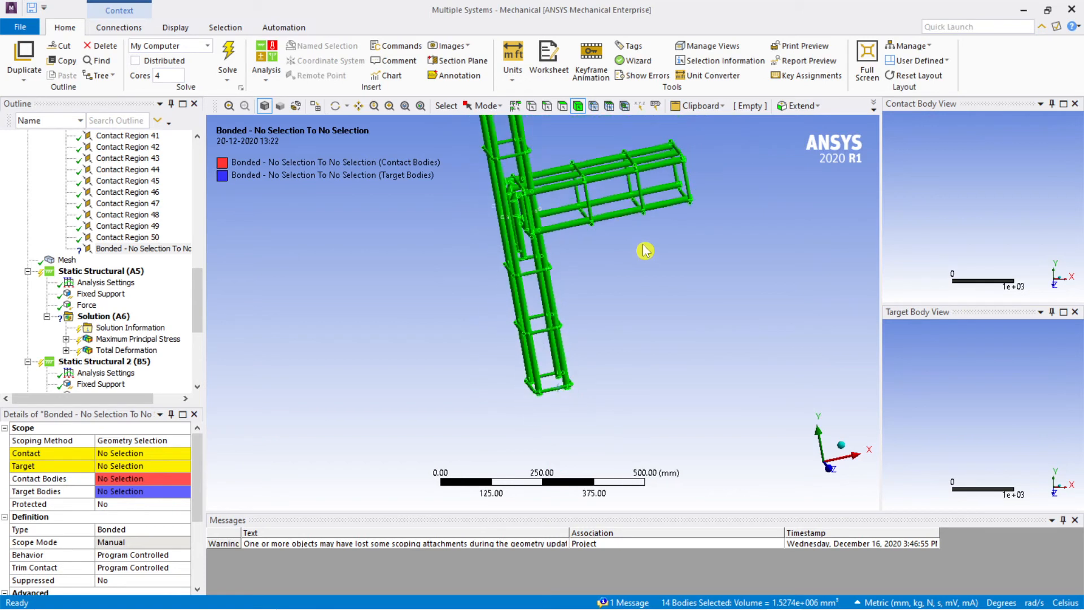
ctrl+middle_drag(637, 238, 656, 347)
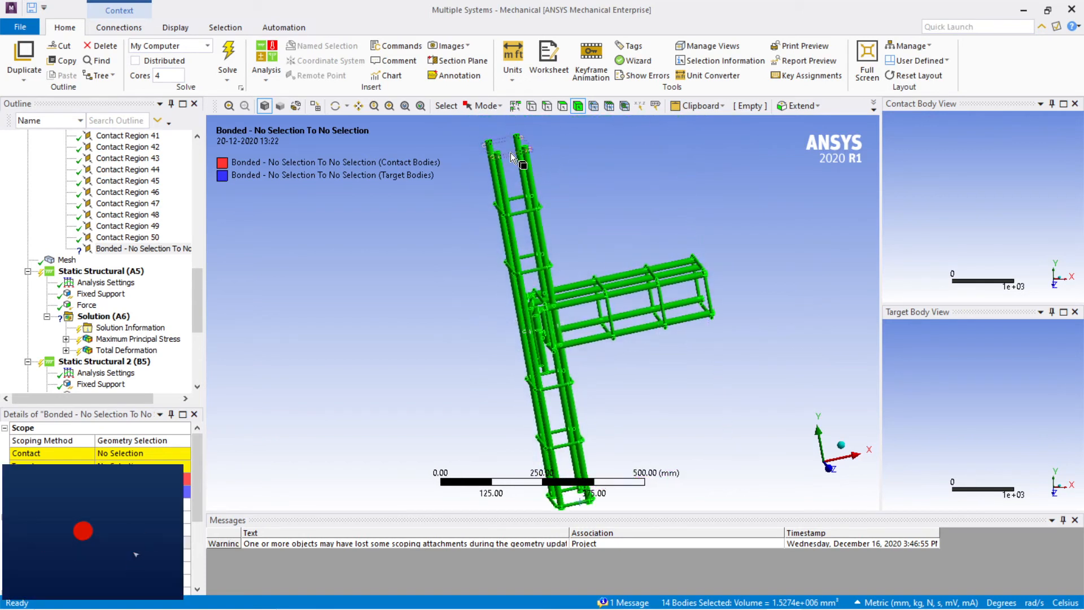
middle_drag(634, 235, 713, 249)
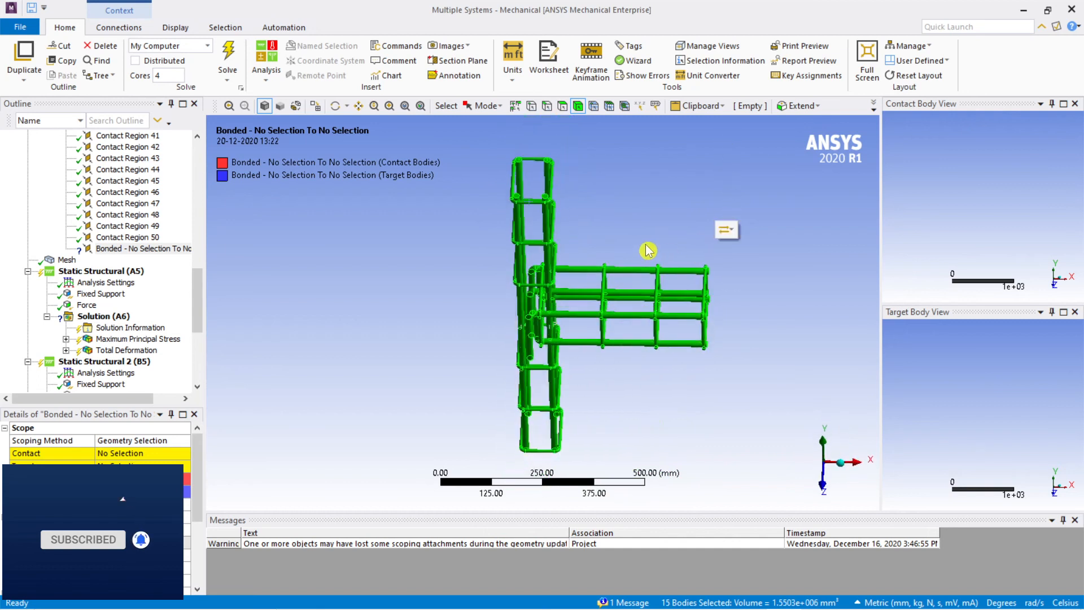
Assign the selected reinforcement bodies as the contact side of the manual bonded contact
click(726, 230)
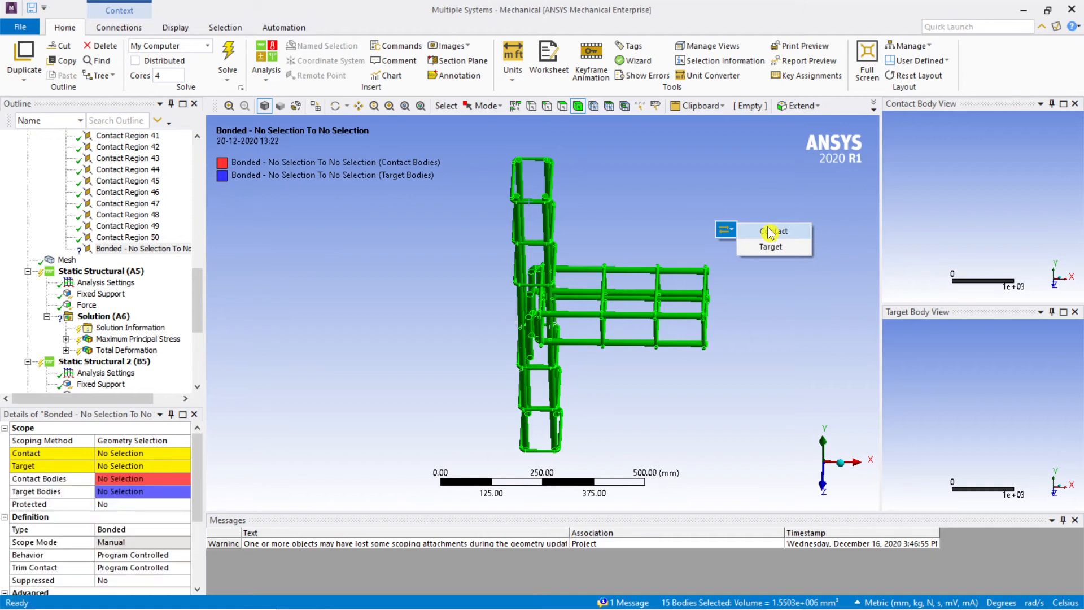
click(769, 232)
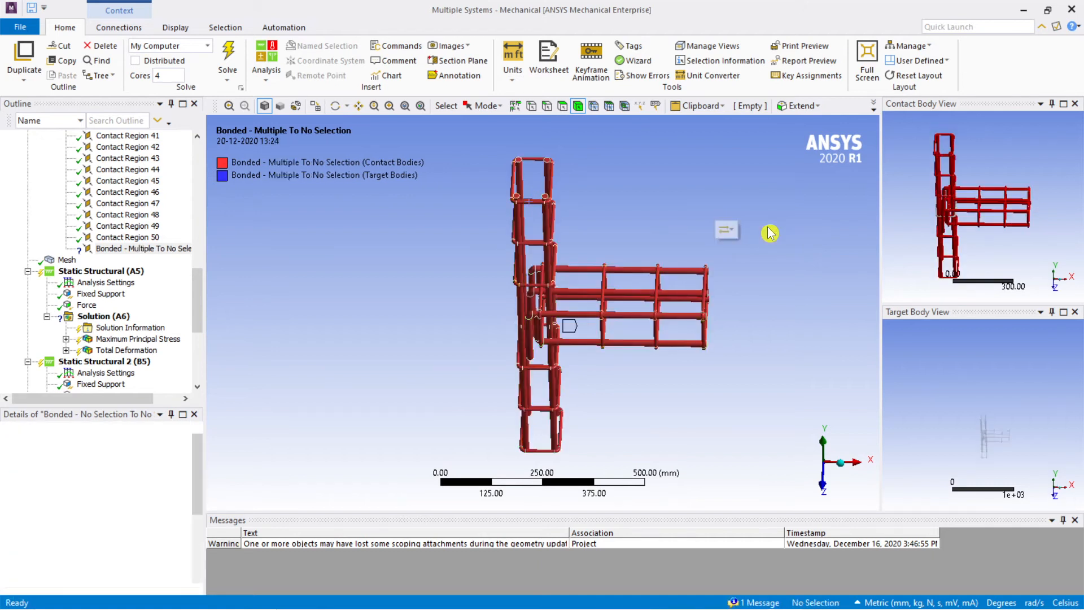
middle_drag(796, 305, 772, 296)
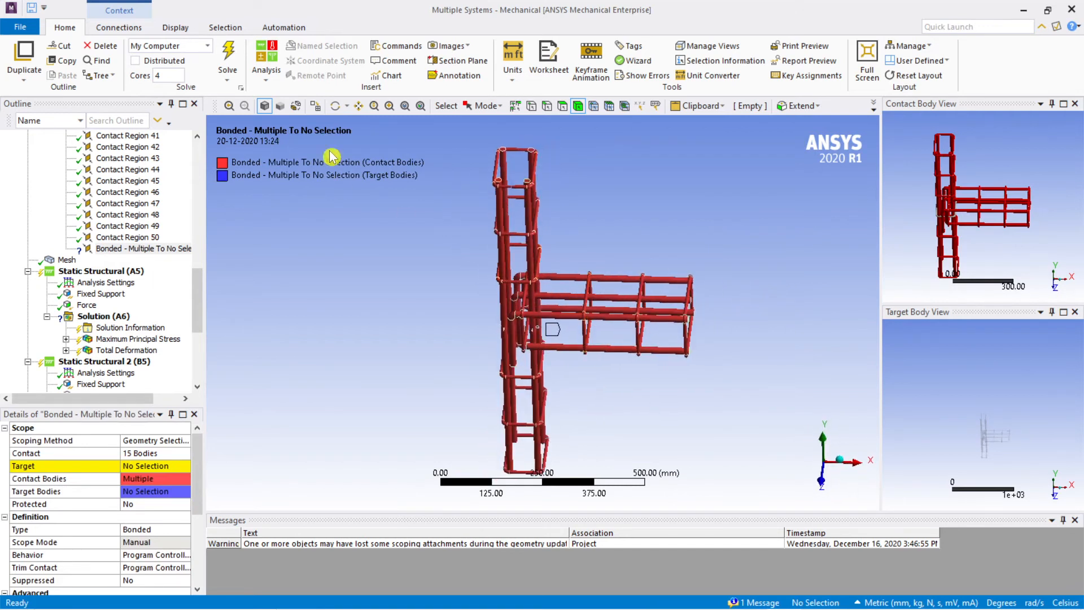
Show all bodies and assign the concrete column and beam as the target of the manual bonded contact
right_click(382, 231)
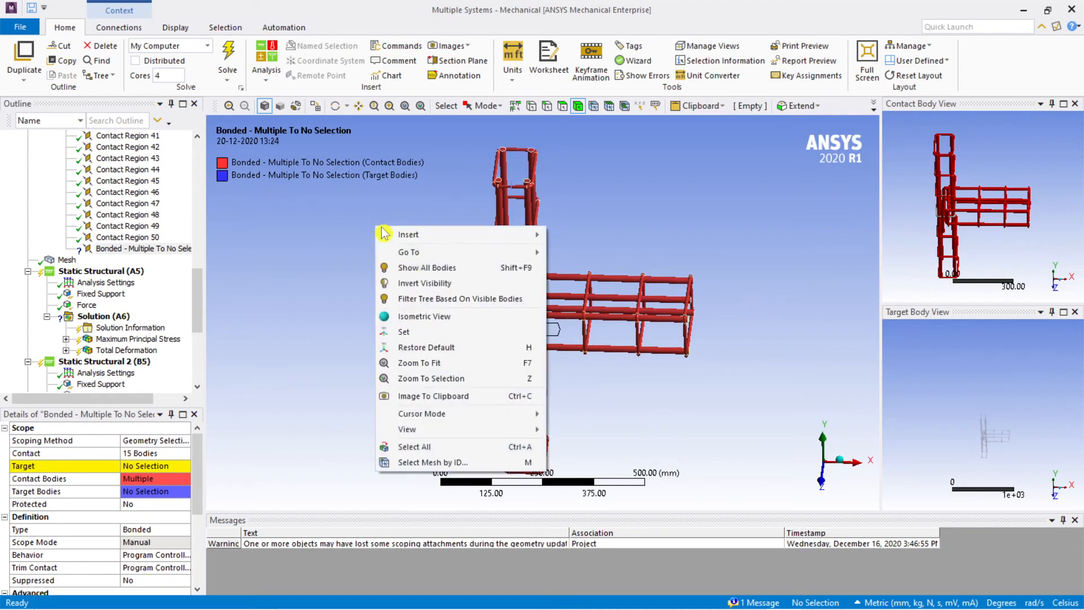
click(425, 268)
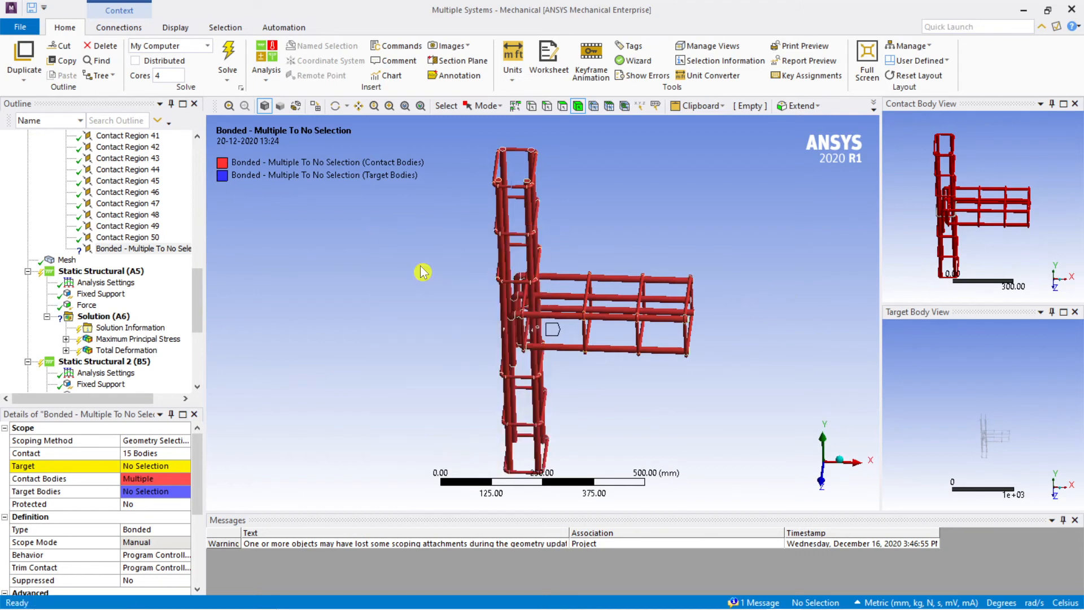
click(533, 134)
ctrl+click(659, 270)
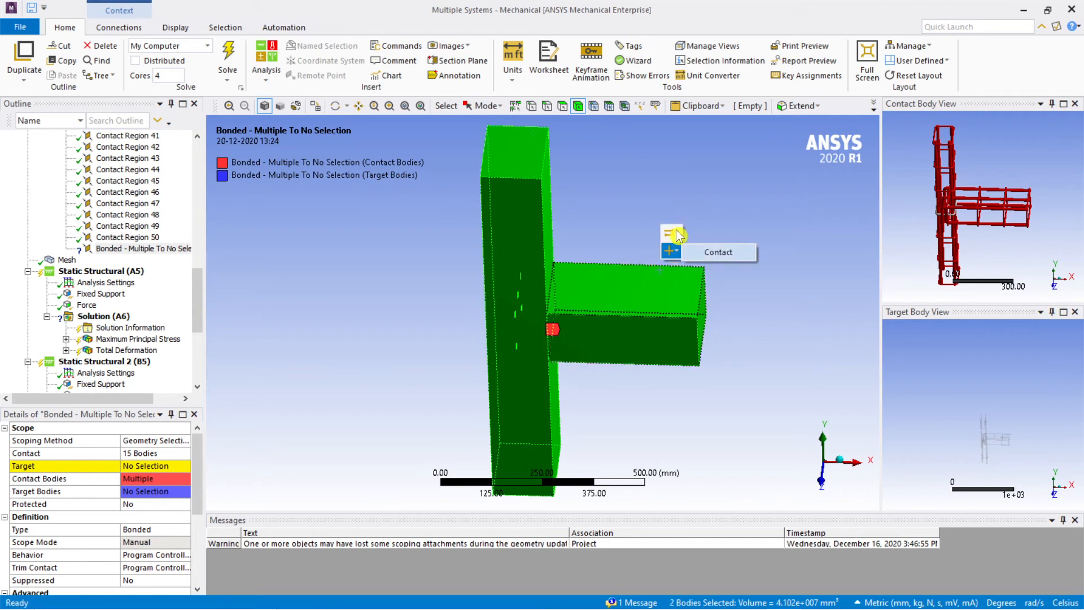
click(677, 234)
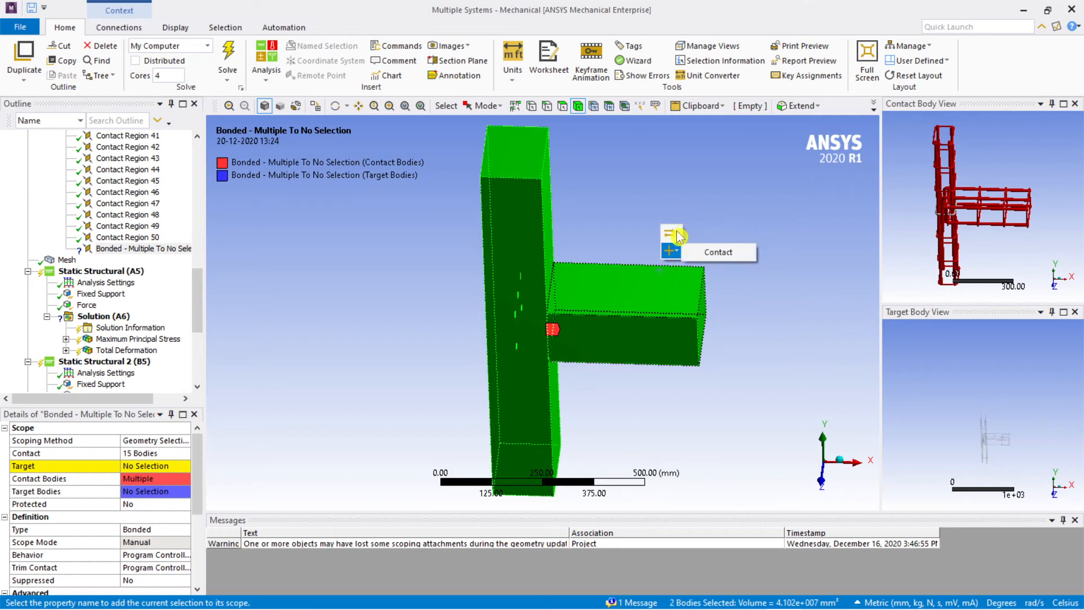
click(677, 233)
click(700, 251)
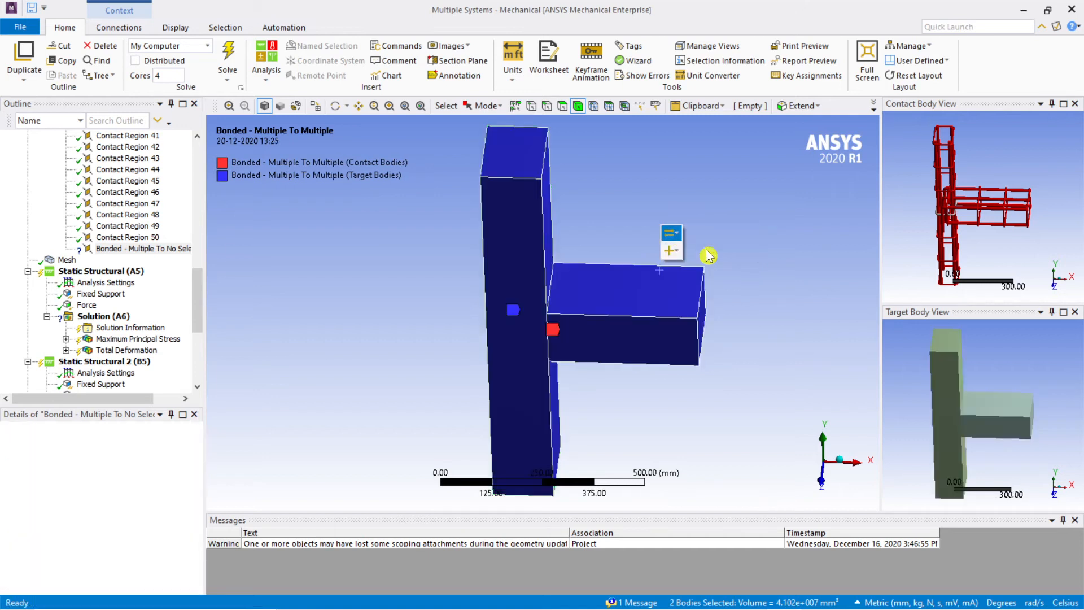
middle_drag(761, 257, 738, 259)
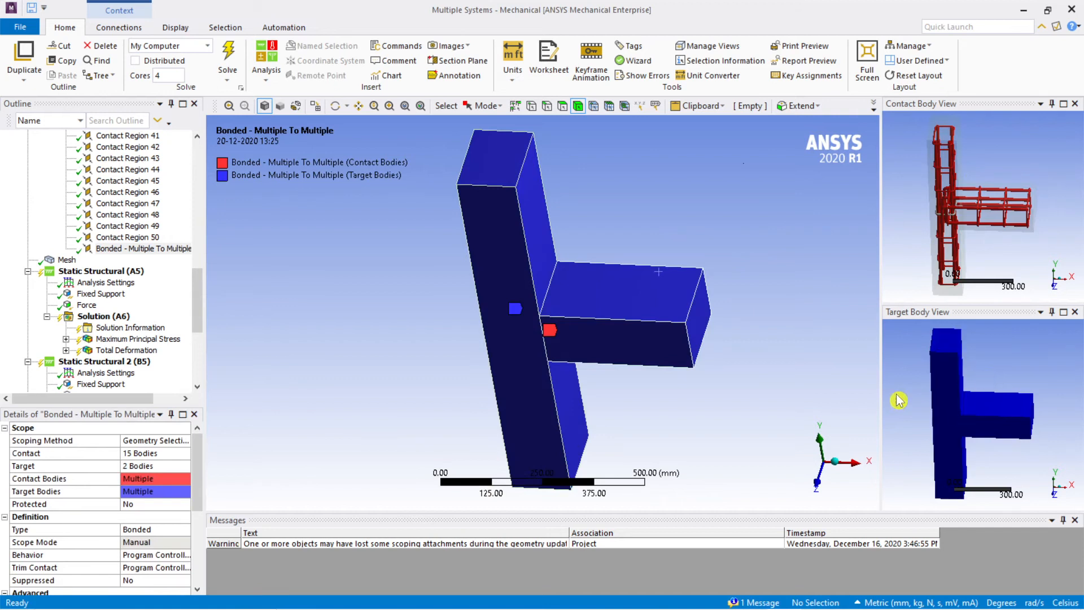
middle_drag(765, 370, 746, 350)
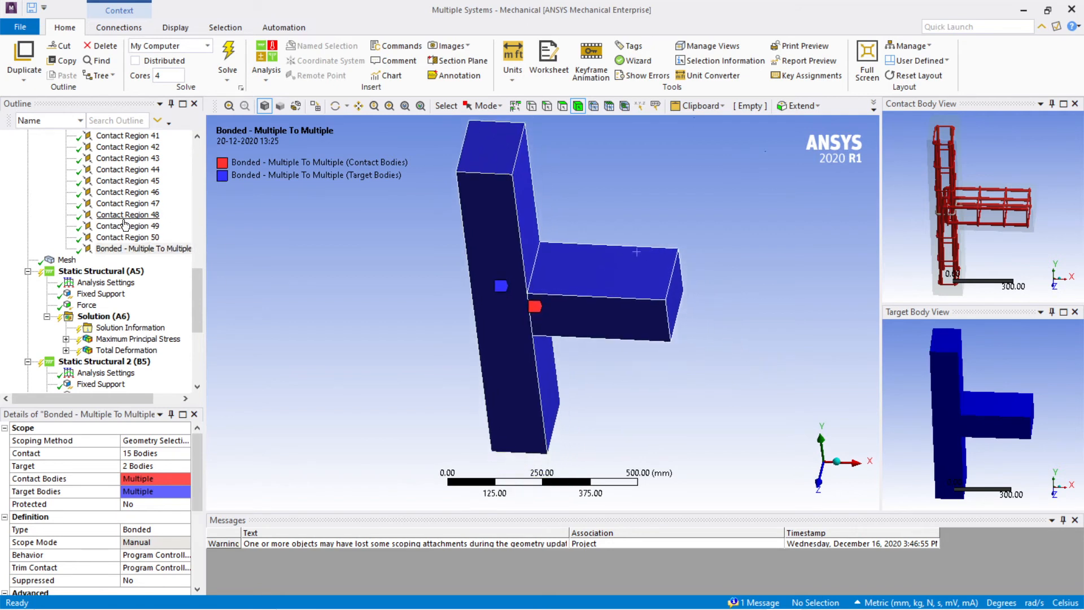
Review the first automatic contact regions and compare them with the scope and definition of the manual bonded contact
scroll(123, 255, up, 7)
scroll(123, 255, up, 8)
scroll(124, 255, down, 2)
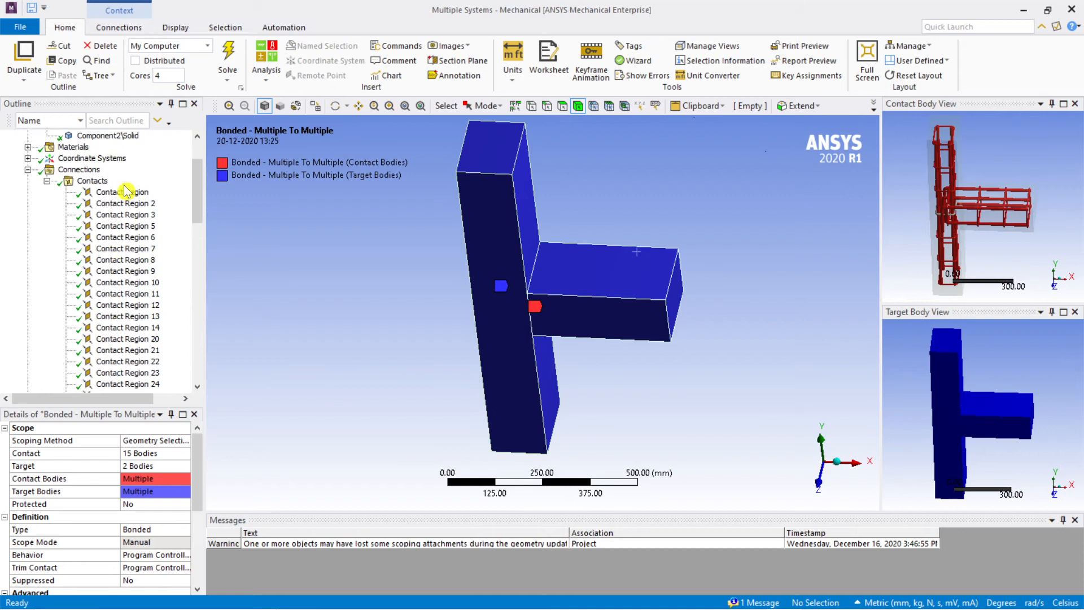
click(120, 193)
click(121, 203)
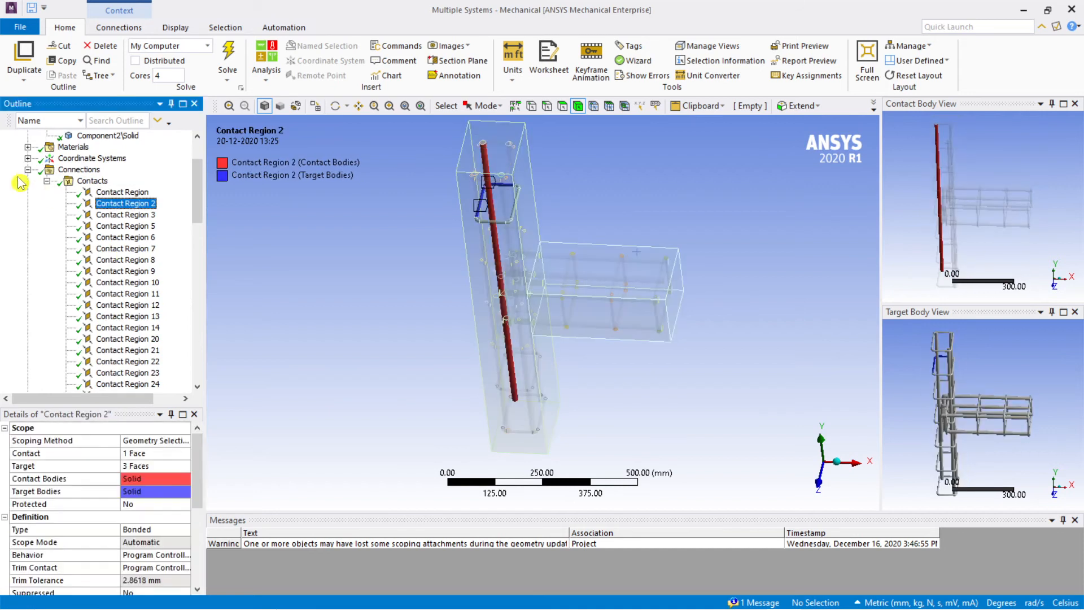
scroll(162, 293, down, 6)
scroll(162, 293, down, 7)
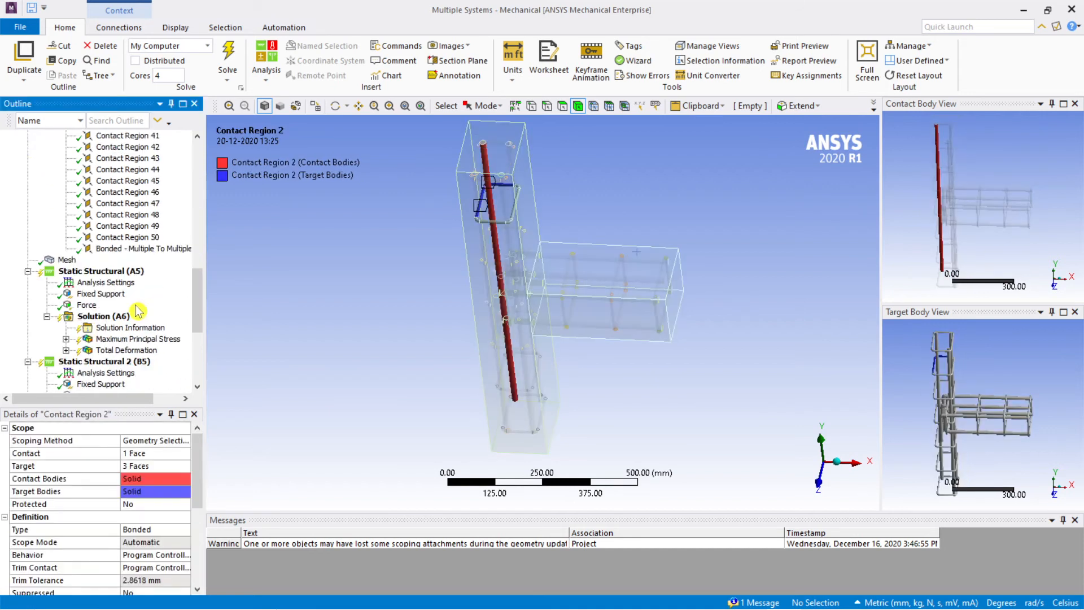
click(118, 248)
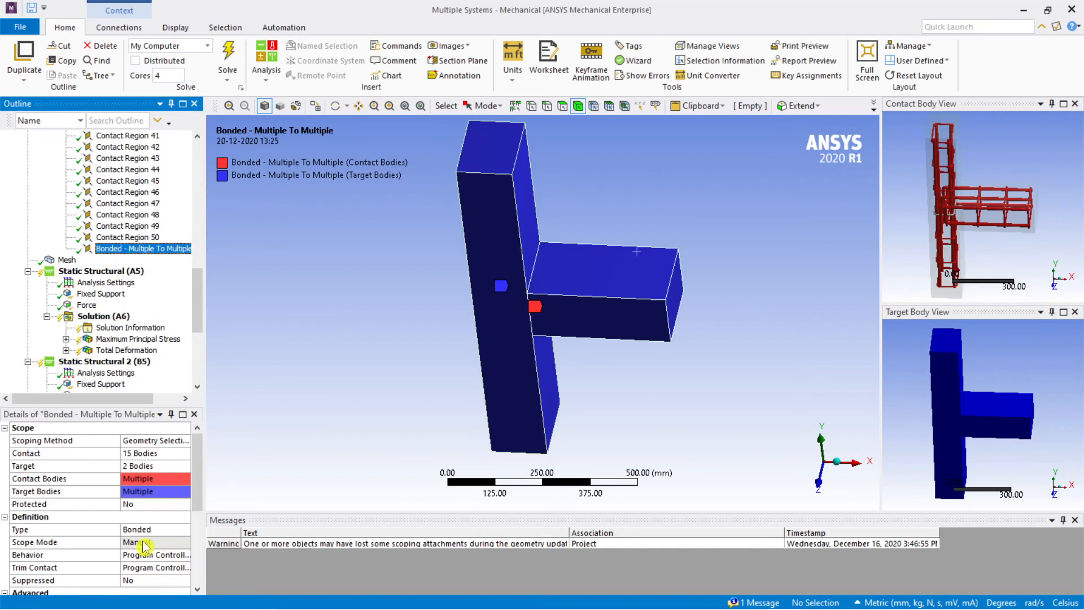
scroll(406, 356, down, 1)
ctrl+middle_drag(405, 356, 396, 367)
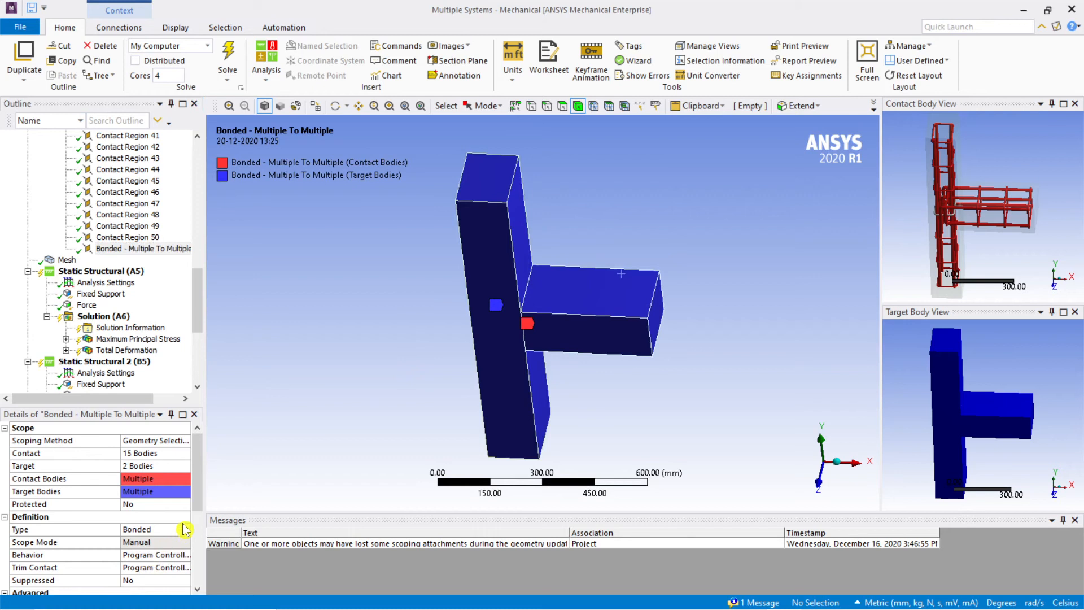
middle_drag(349, 383, 343, 344)
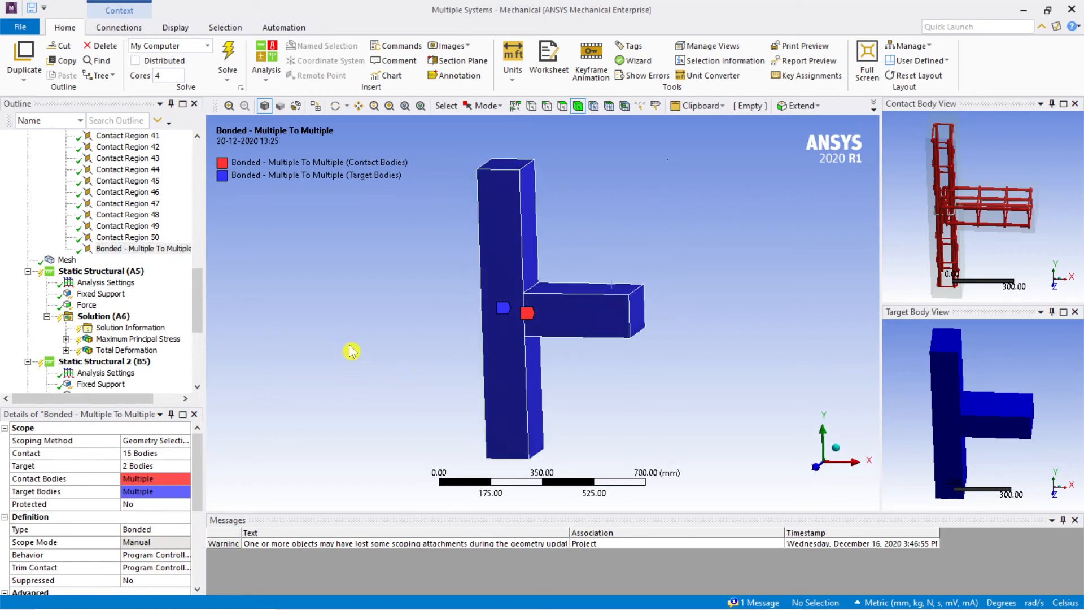
Examine the solution details of Static Structural 3 and its Force 2 load on the beam
scroll(135, 369, down, 6)
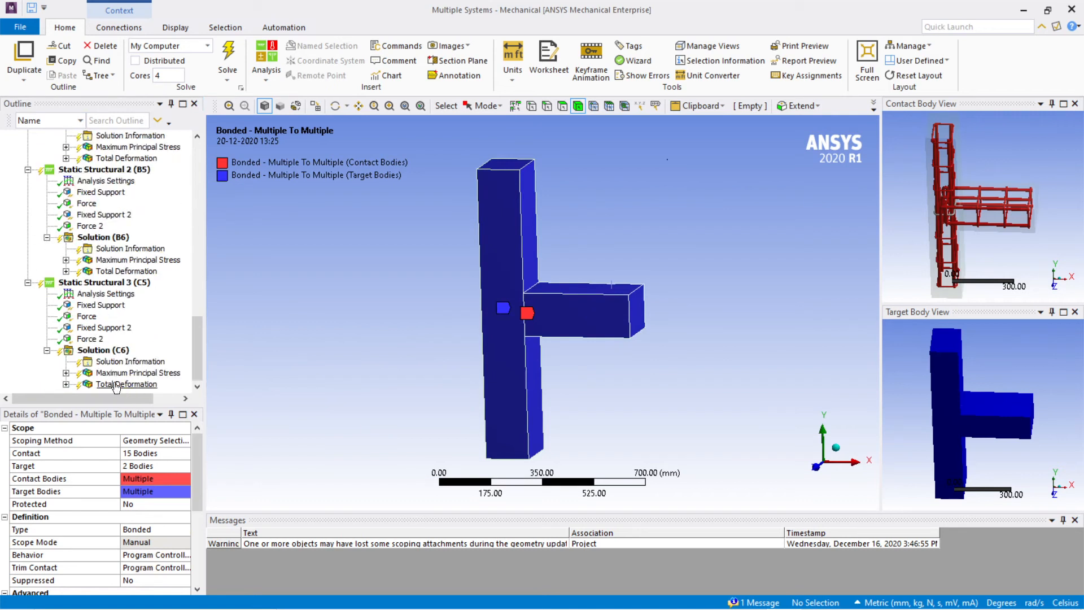
click(95, 351)
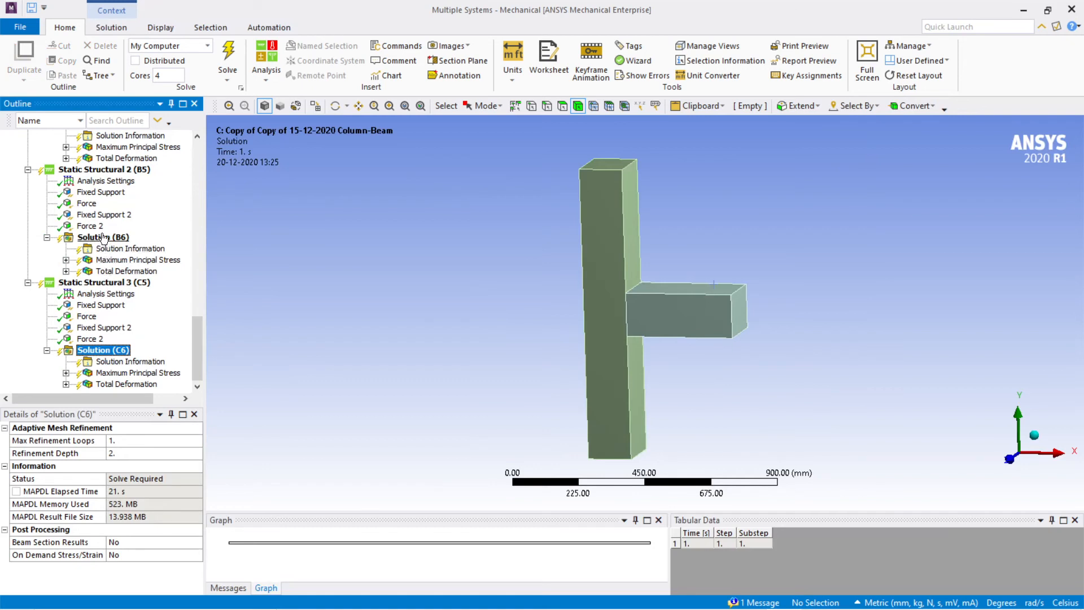
scroll(134, 383, up, 20)
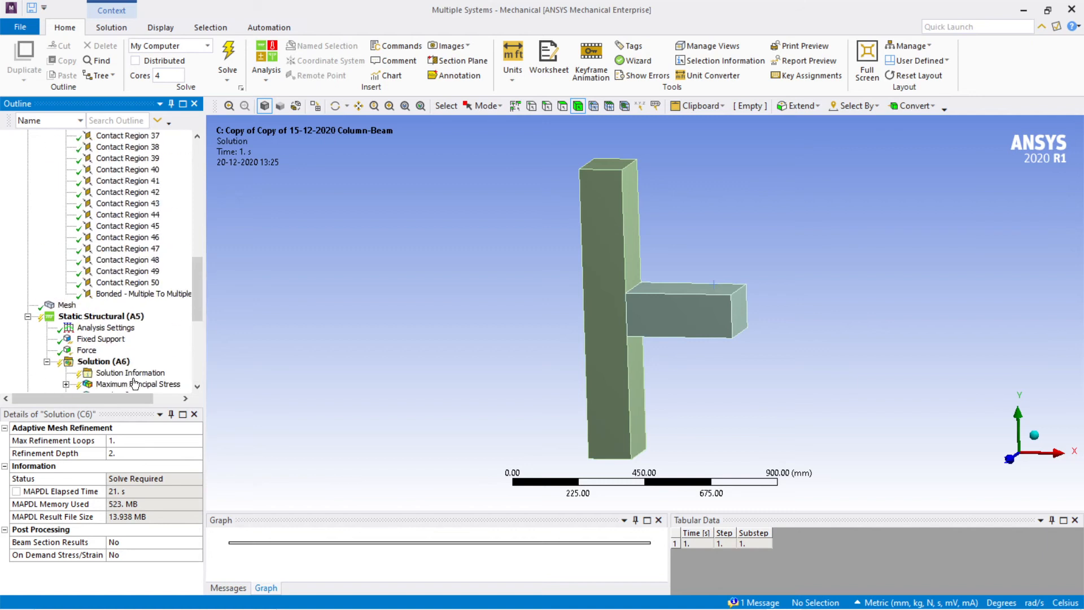
scroll(134, 383, down, 6)
scroll(134, 384, down, 11)
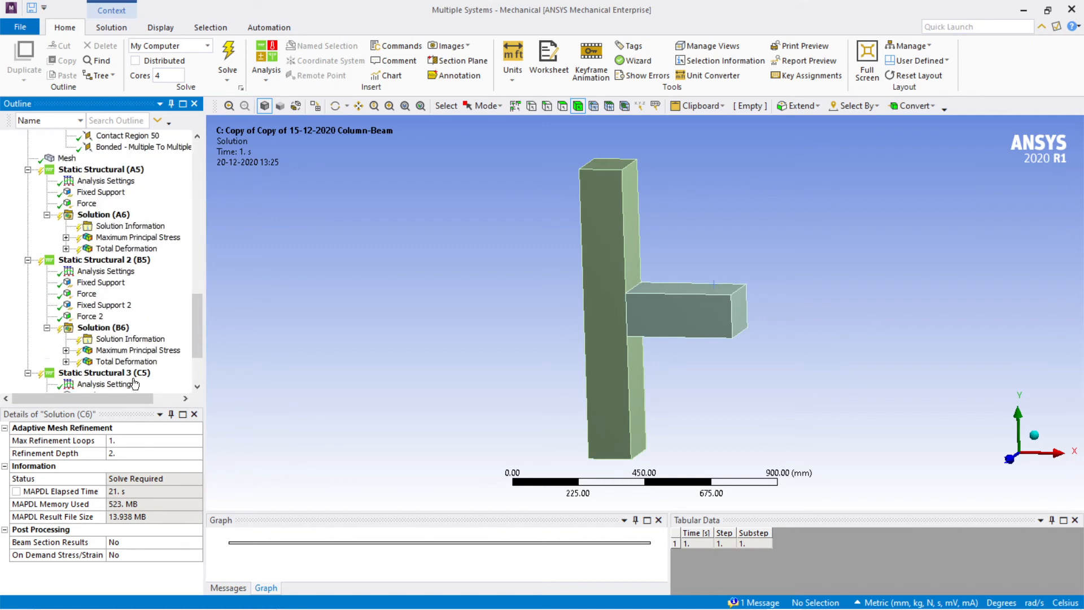
scroll(115, 330, down, 3)
click(112, 352)
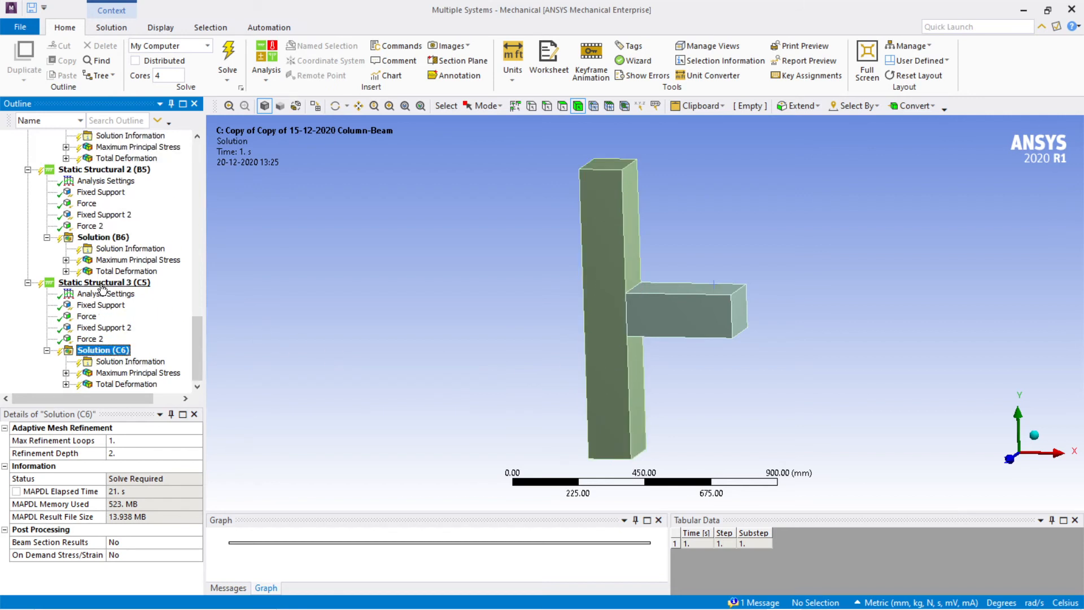
click(90, 339)
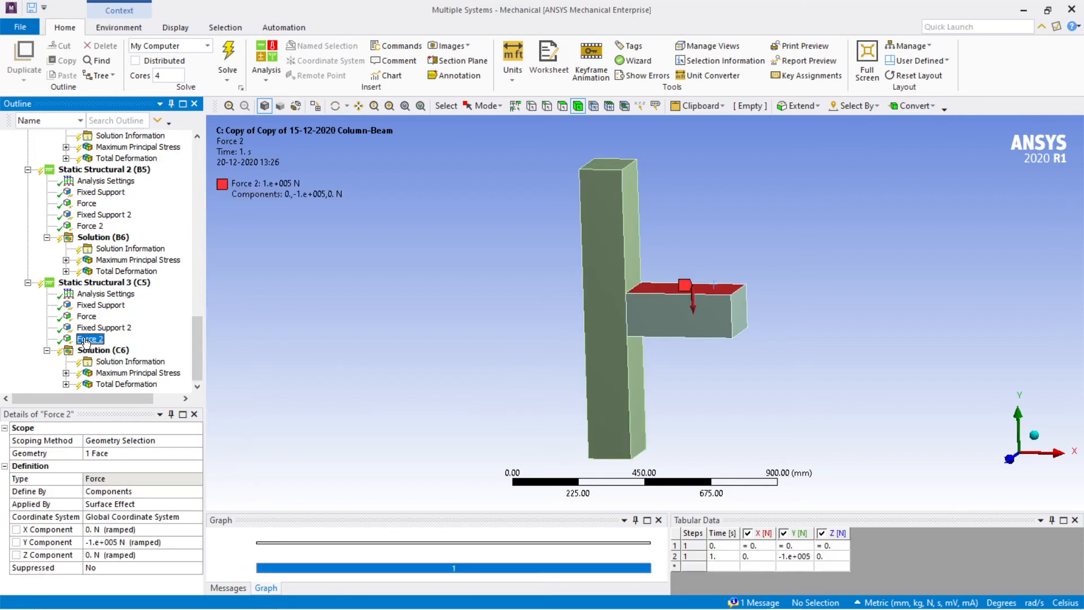
Solve the Static Structural 3 analysis of the column-beam model
click(101, 281)
right_click(100, 279)
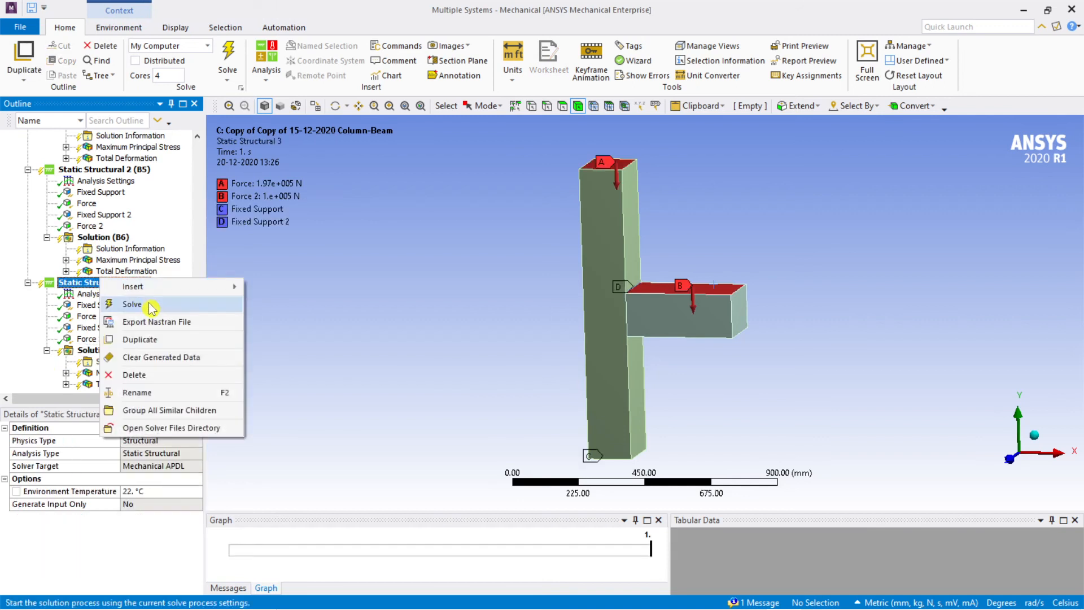
click(132, 304)
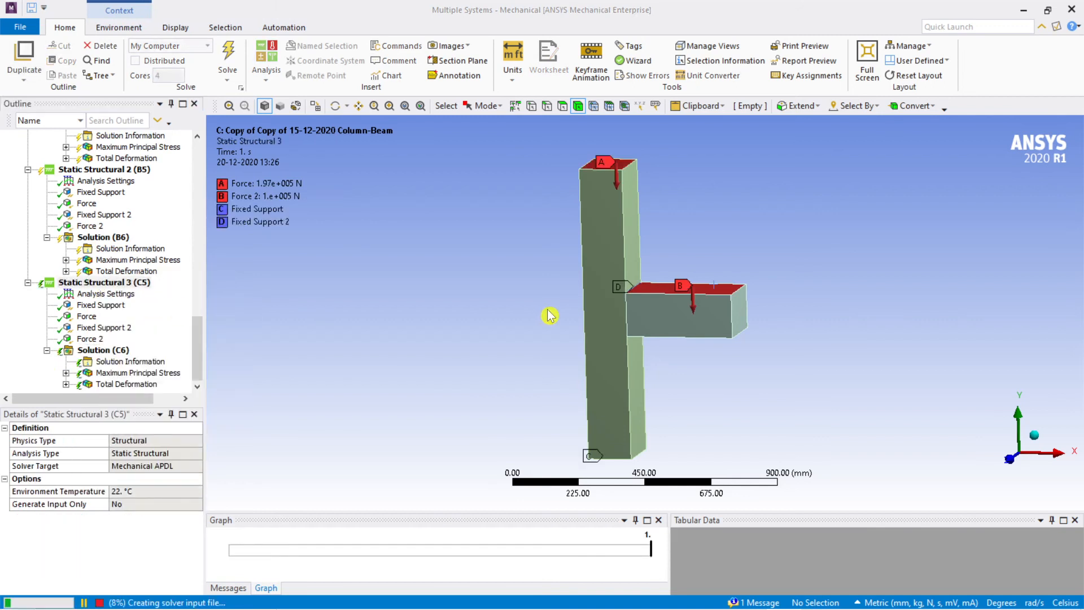
mouse_move(654, 609)
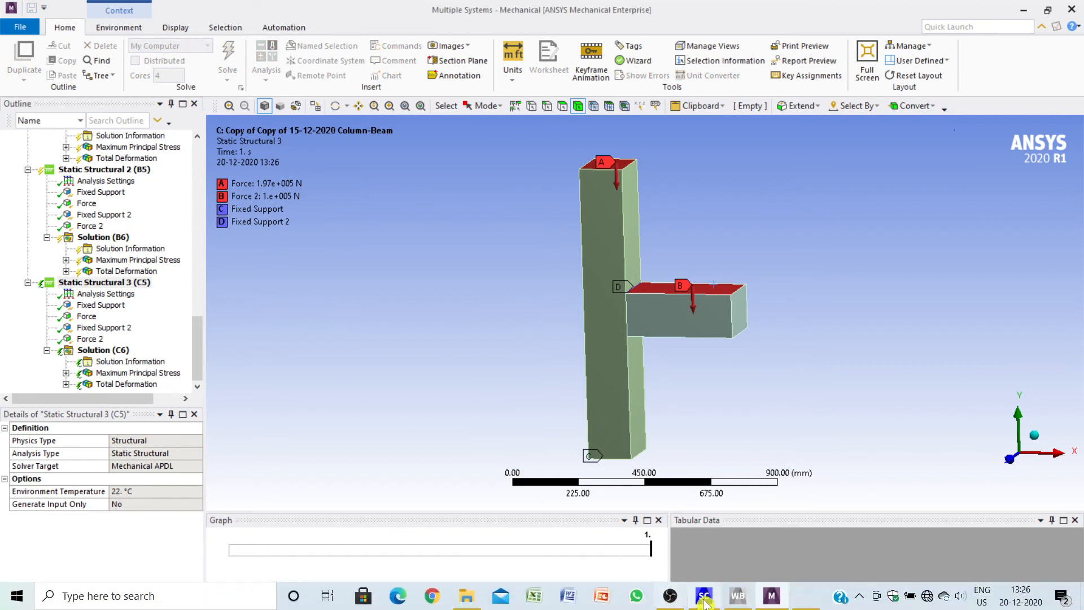
click(672, 598)
Examine the Maximum Principal Stress result of Static Structural (A5) on the column and beam, and check the Force load behind it
drag(601, 330, 570, 331)
drag(610, 296, 521, 303)
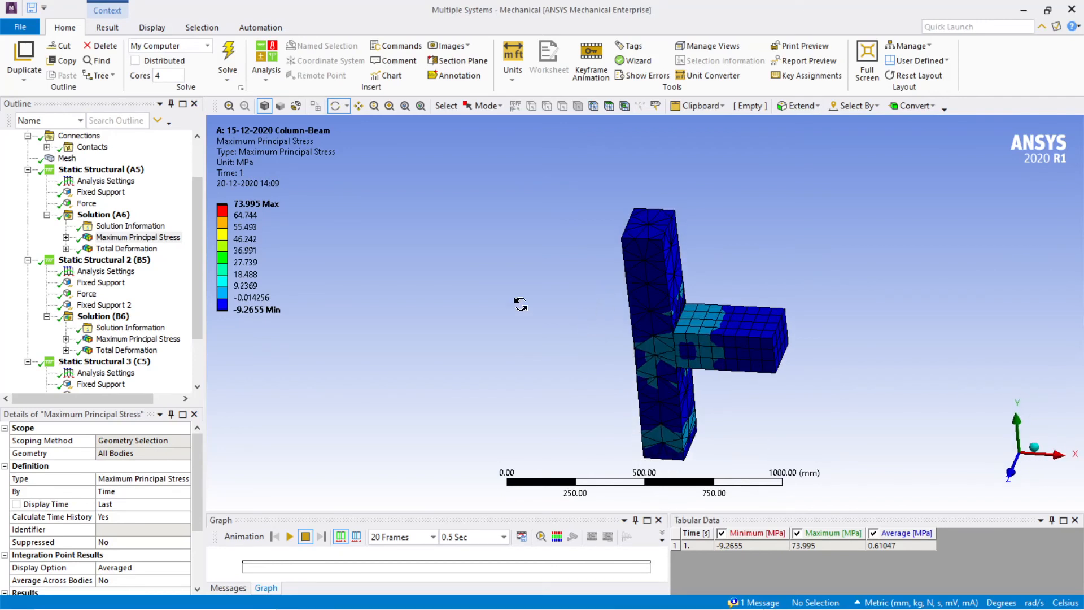
click(134, 238)
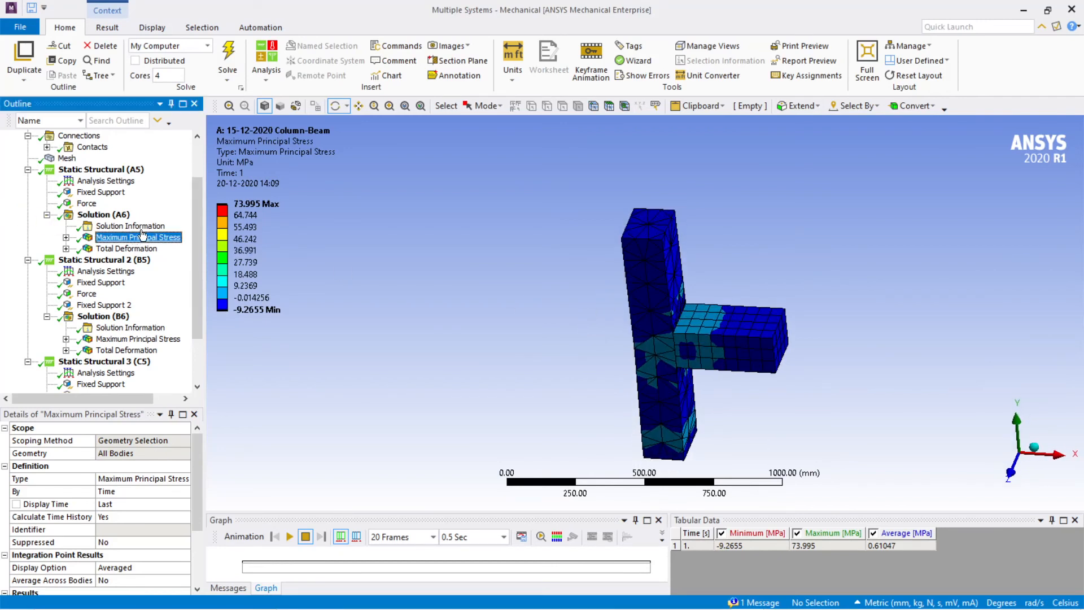
click(89, 204)
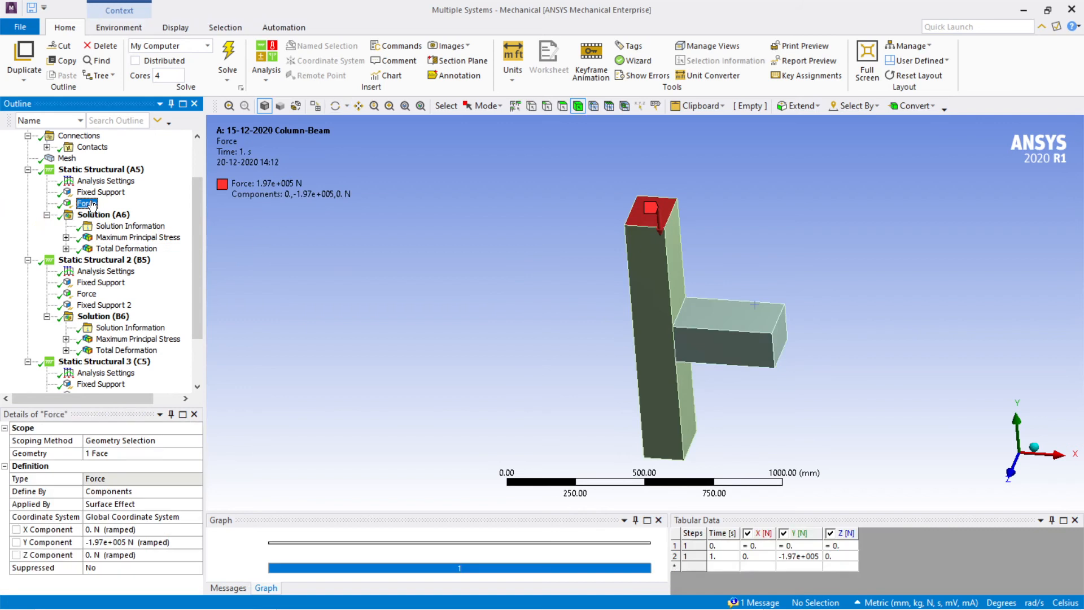
click(134, 237)
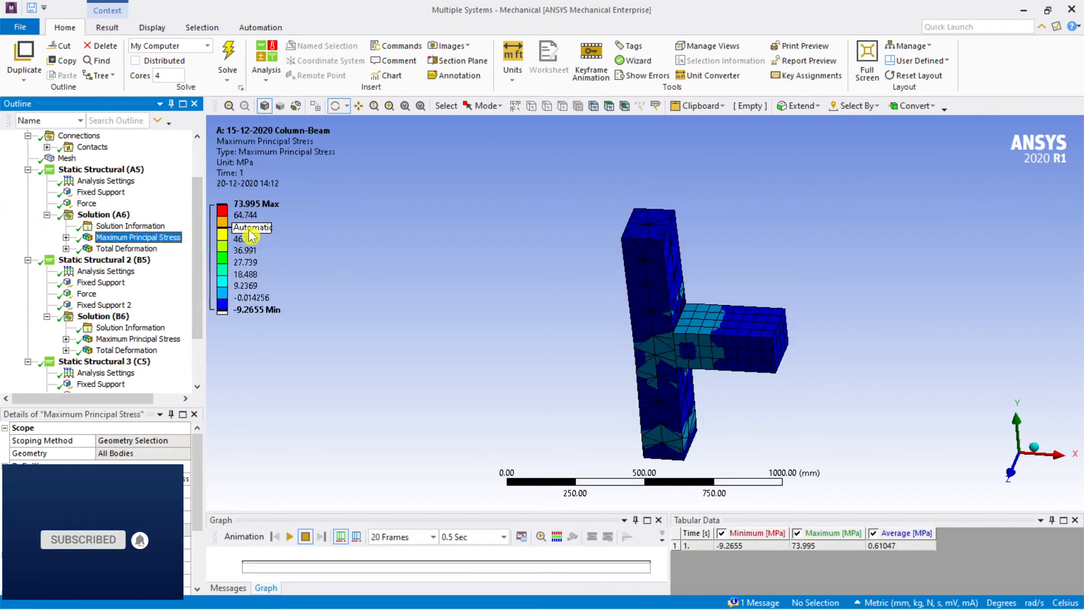
drag(508, 306, 660, 265)
scroll(687, 240, up, 5)
scroll(686, 240, down, 3)
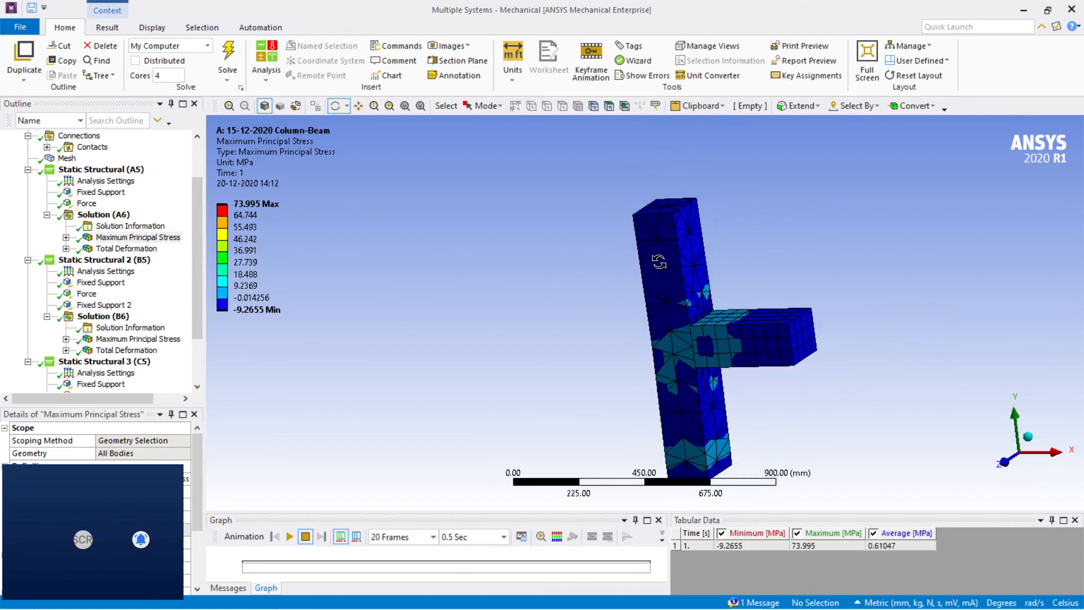
Display the Total Deformation result of Static Structural (A5) and examine its distribution over the column and beam
click(111, 249)
drag(543, 285, 587, 308)
scroll(688, 208, up, 3)
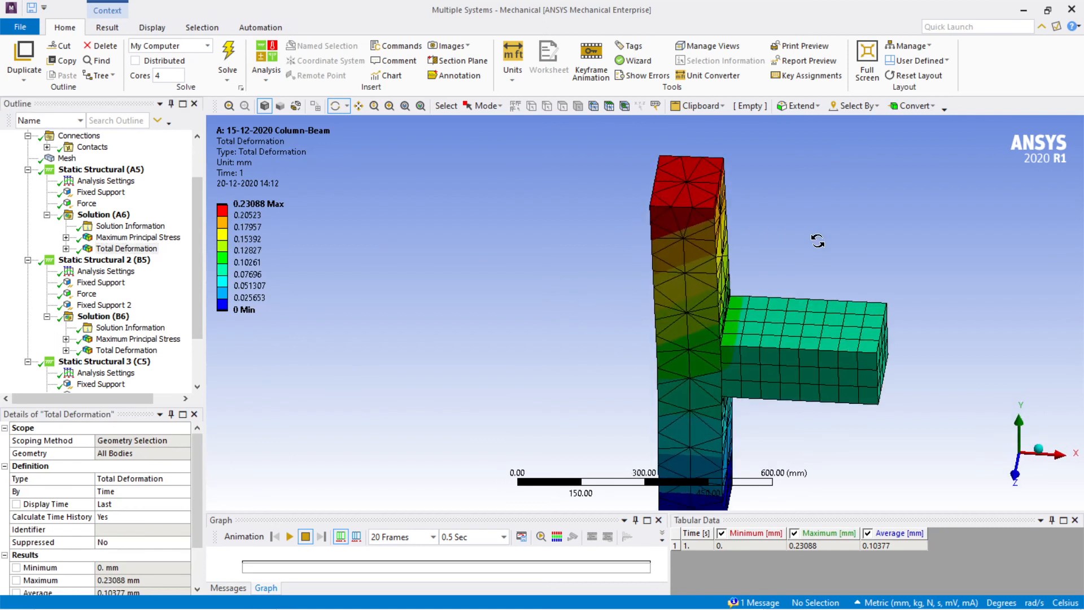
drag(817, 241, 801, 245)
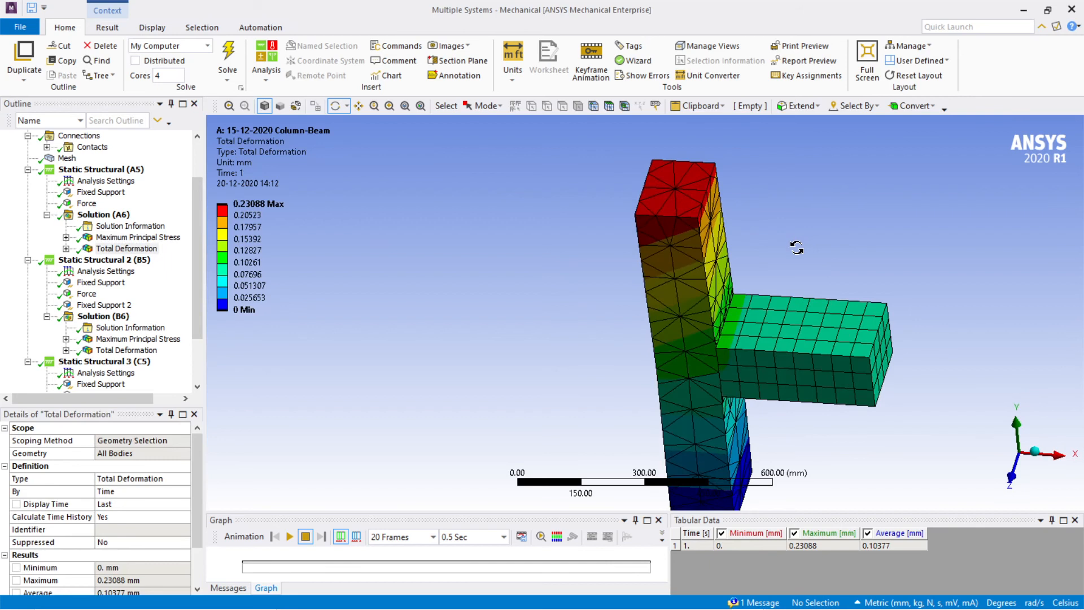
scroll(786, 299, up, 1)
drag(779, 311, 745, 338)
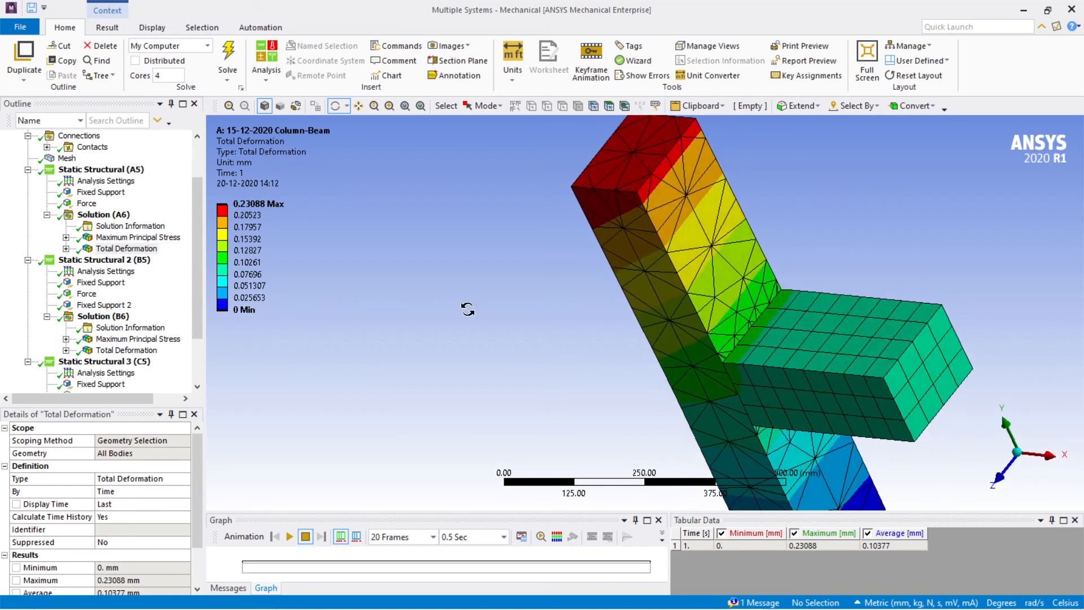
Inspect the Total Deformation contours close up where the beam meets the column
scroll(761, 329, up, 6)
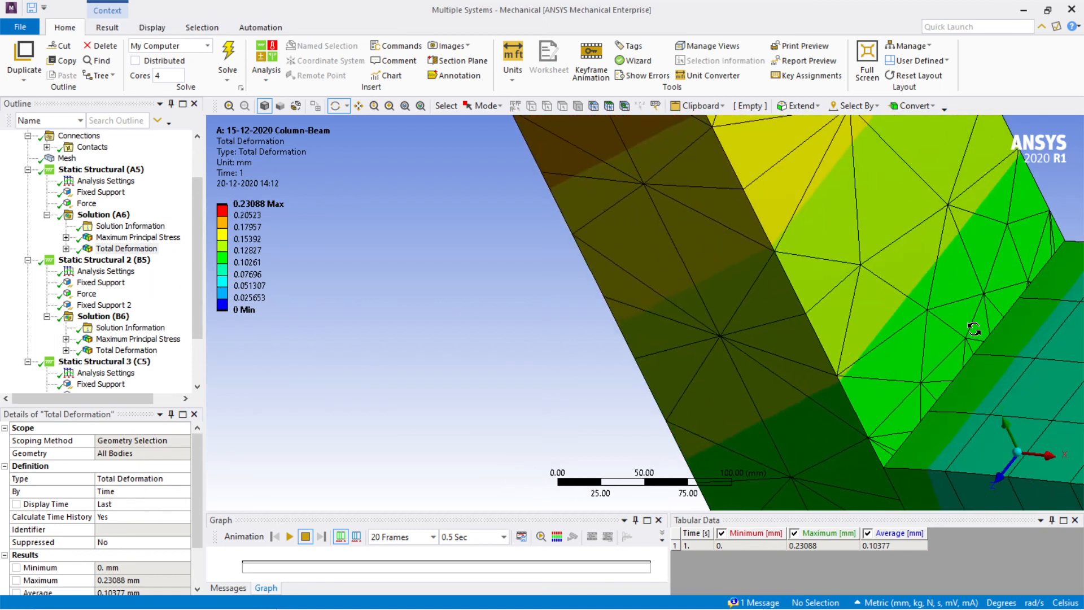
ctrl+middle_drag(974, 329, 544, 305)
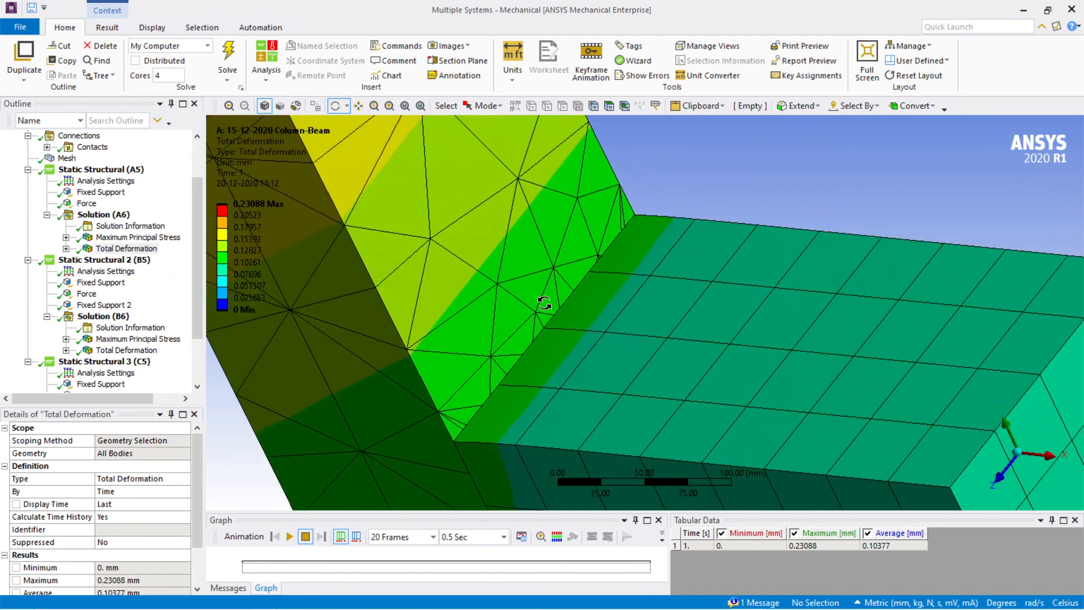
scroll(545, 304, up, 2)
drag(549, 310, 604, 318)
scroll(600, 314, down, 6)
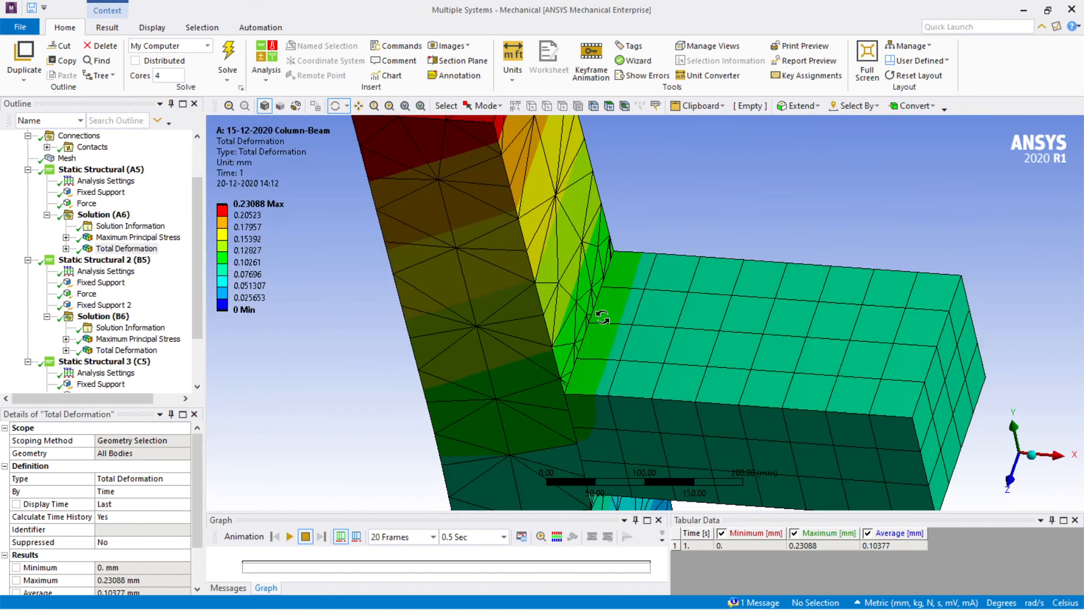
ctrl+middle_drag(593, 314, 577, 344)
middle_drag(587, 335, 603, 294)
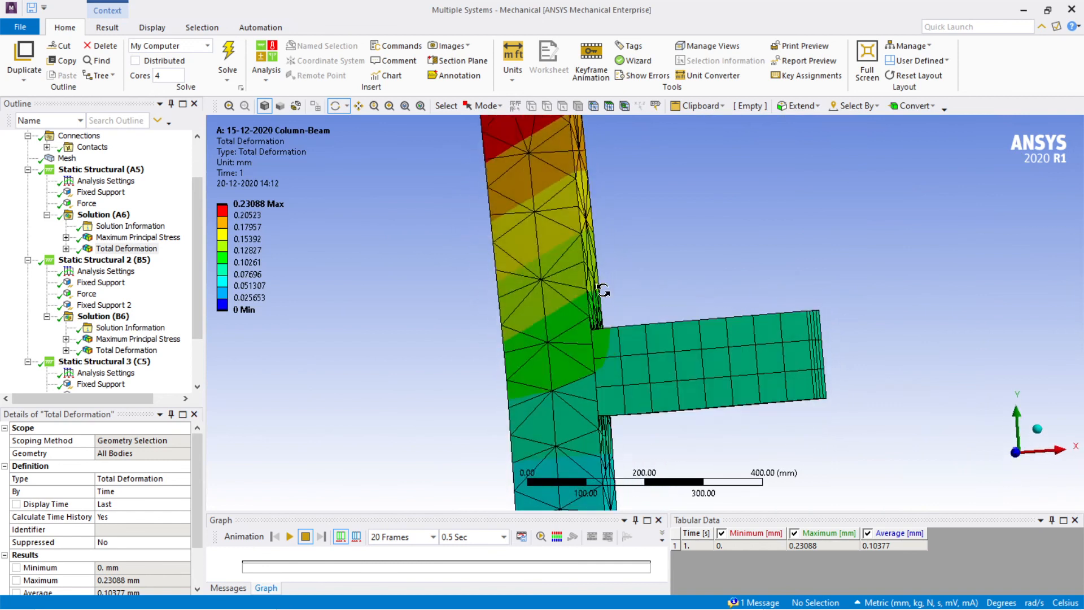
scroll(604, 294, down, 2)
middle_drag(615, 350, 636, 384)
middle_drag(645, 268, 631, 290)
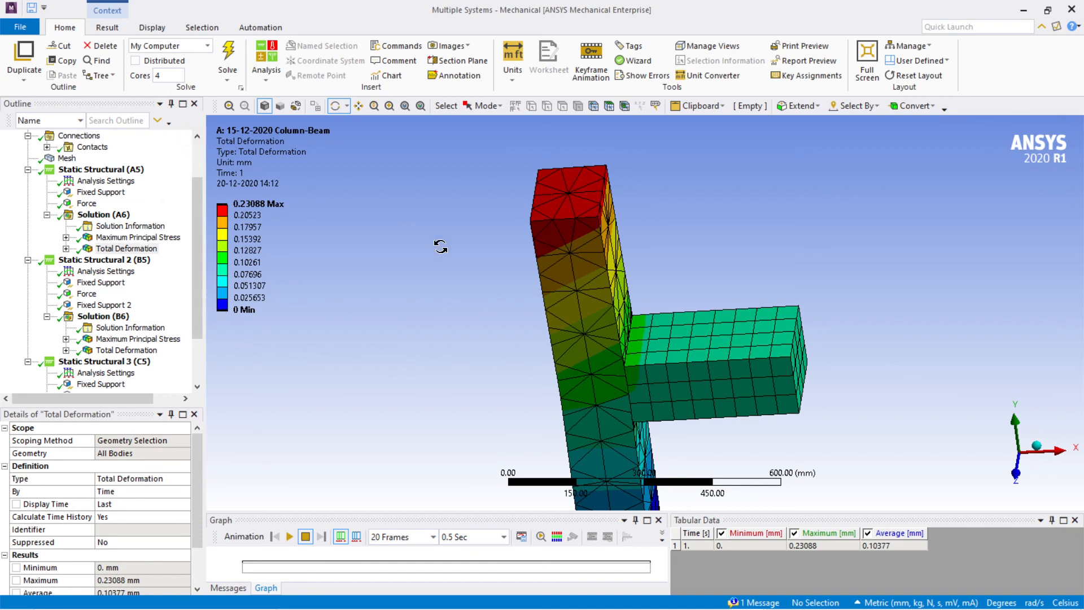
Examine the Total Deformation along the column's full height and the beam from several viewing angles
scroll(455, 237, down, 1)
drag(455, 237, 479, 232)
scroll(536, 291, up, 1)
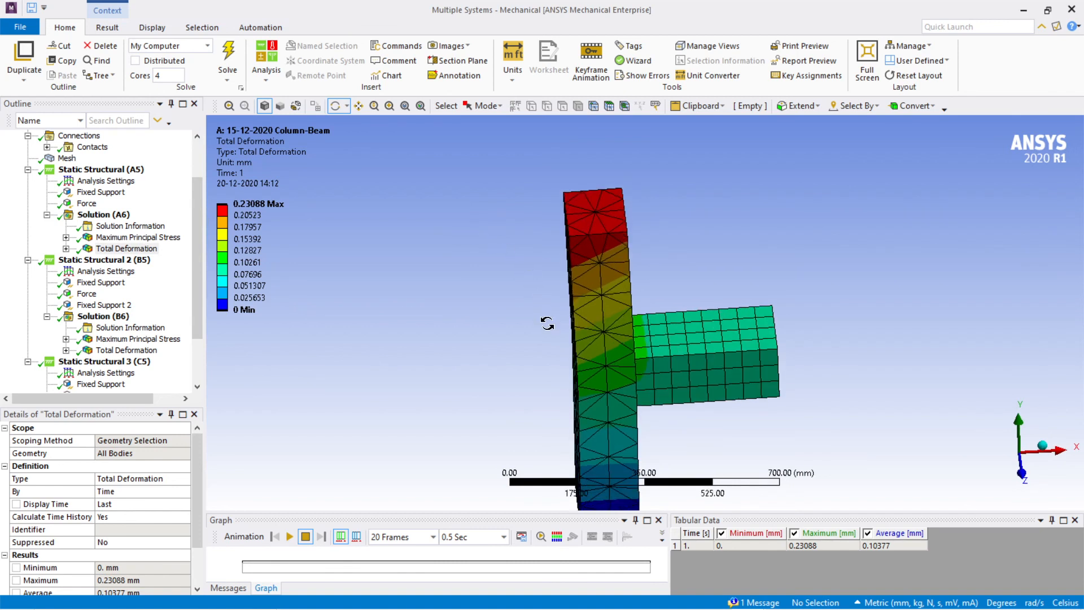
ctrl+middle_drag(547, 323, 534, 279)
drag(535, 280, 524, 262)
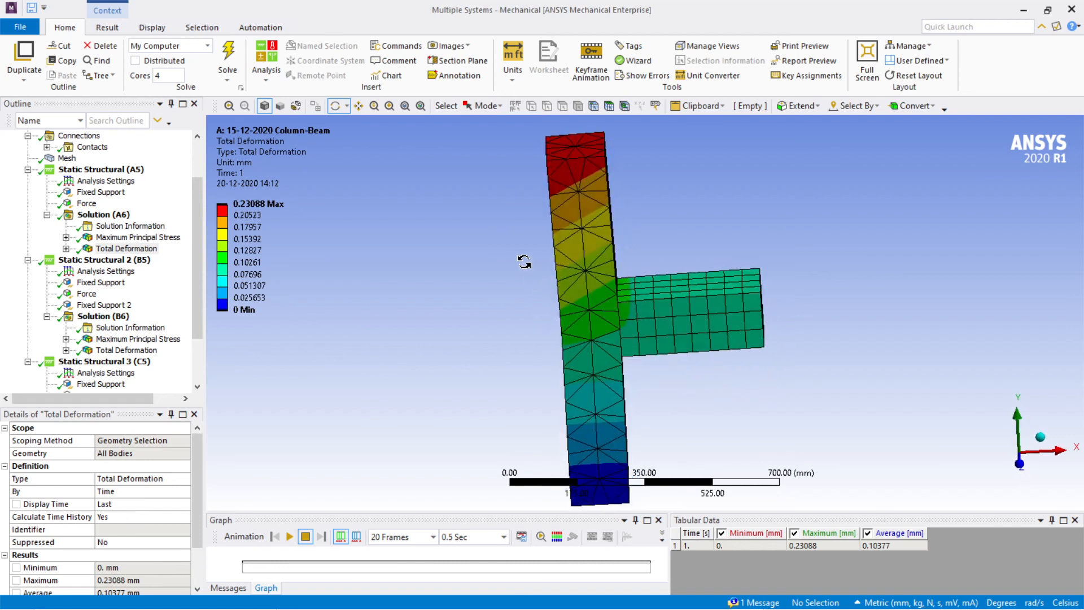
scroll(462, 244, down, 1)
drag(490, 267, 508, 273)
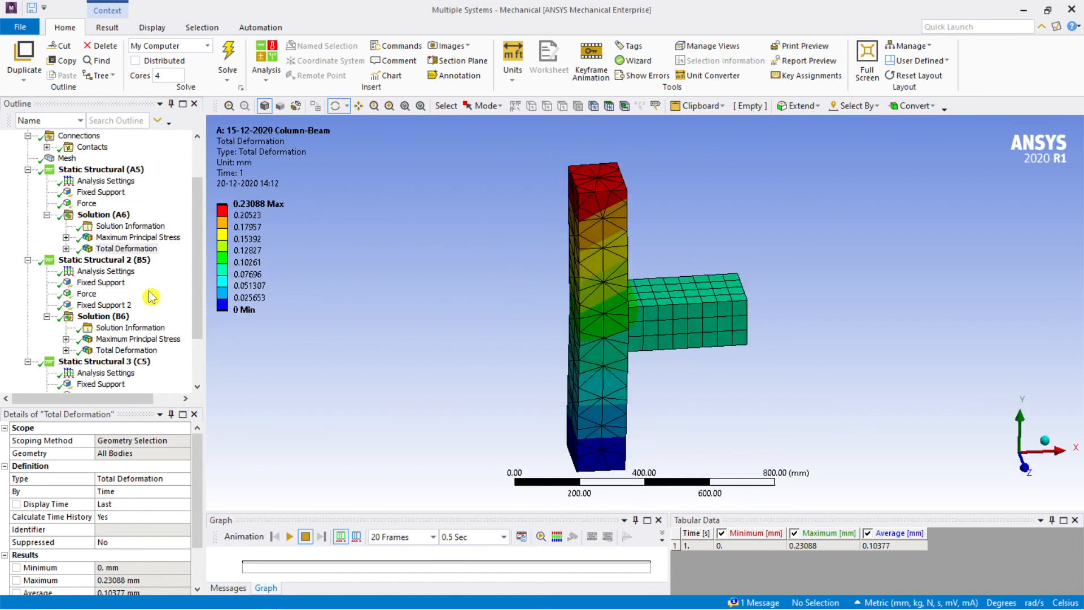
scroll(113, 190, up, 2)
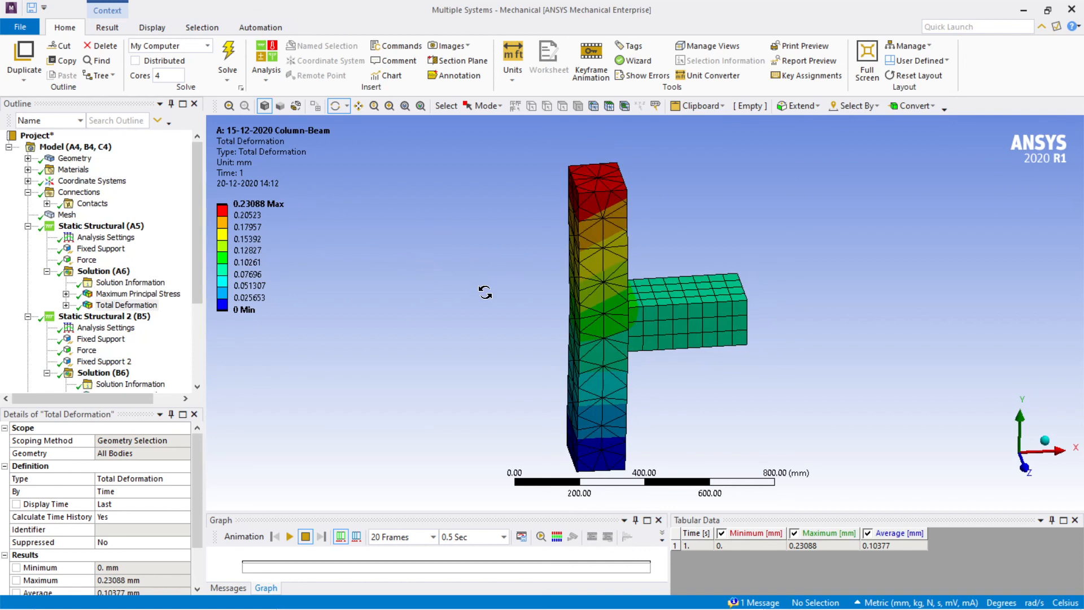
drag(517, 311, 495, 321)
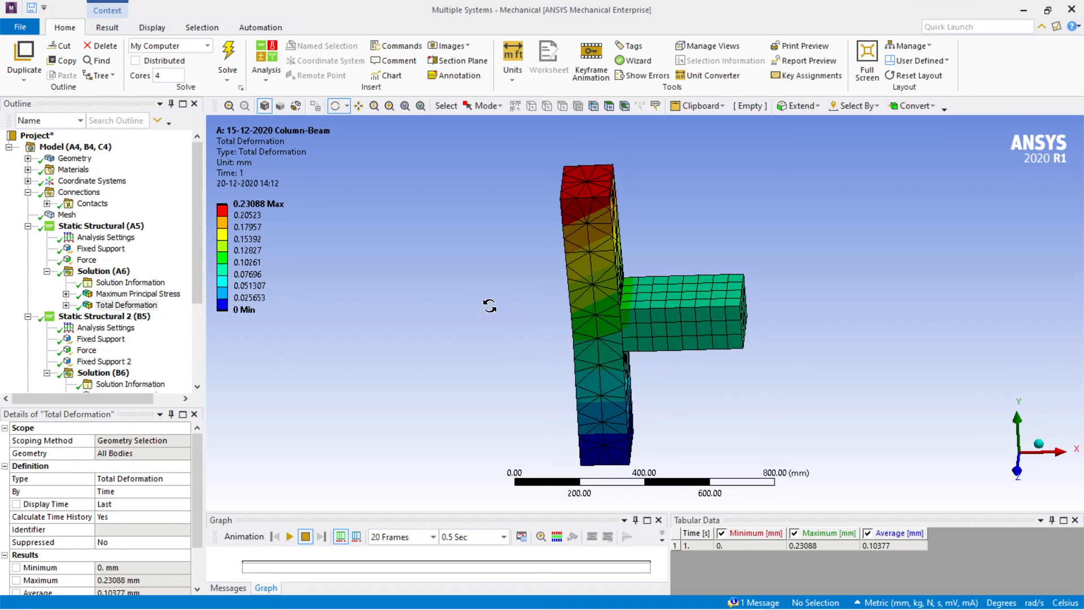
Recheck the Force load of Static Structural (A5) against its Maximum Principal Stress and Total Deformation results
click(90, 260)
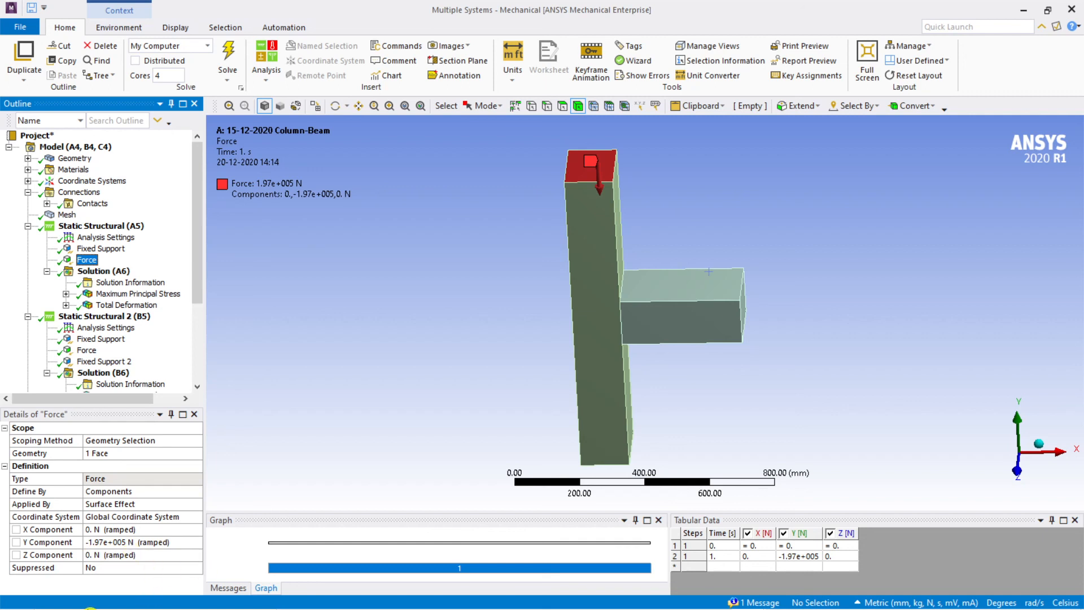
click(125, 294)
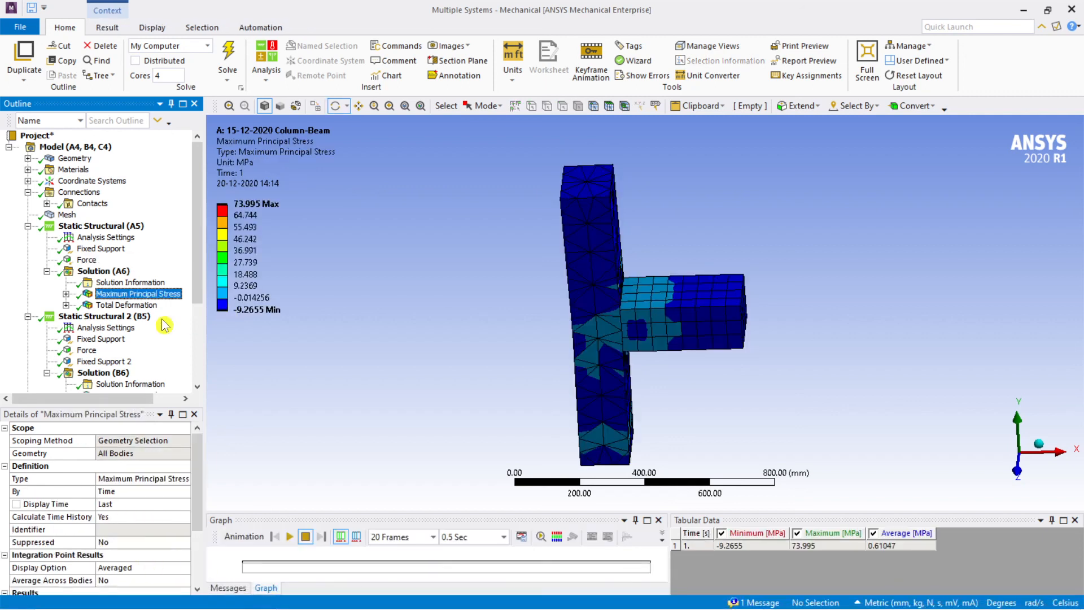
click(102, 306)
drag(359, 339, 337, 351)
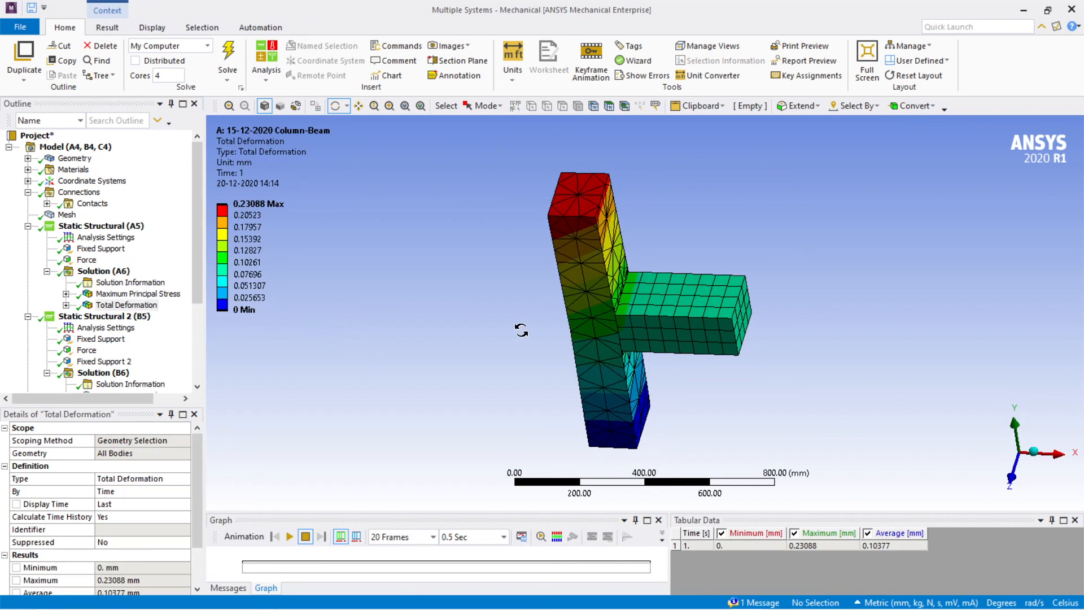
mouse_move(795, 603)
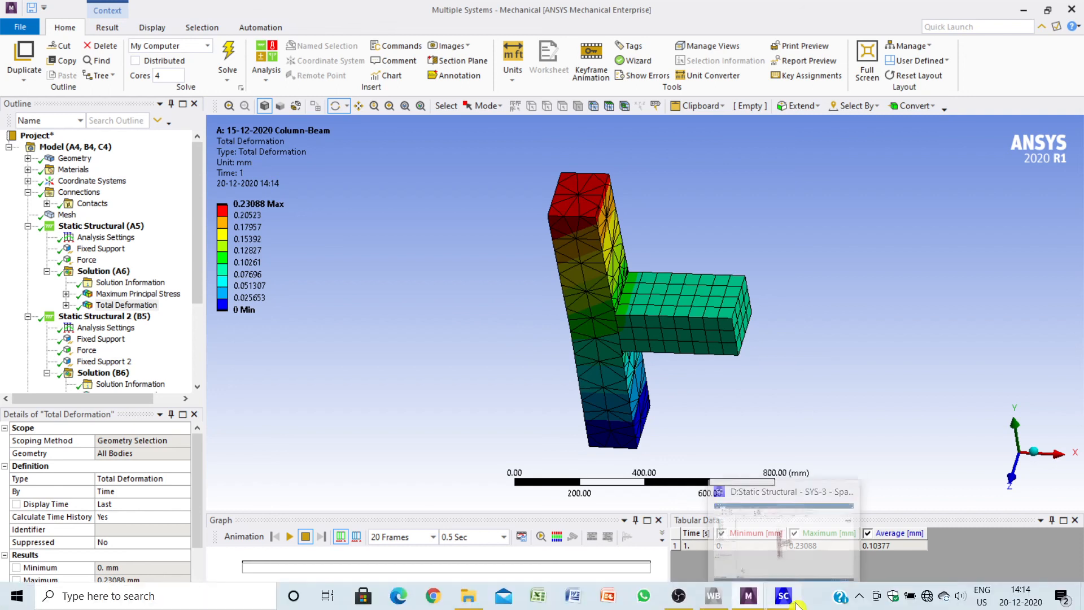
click(679, 595)
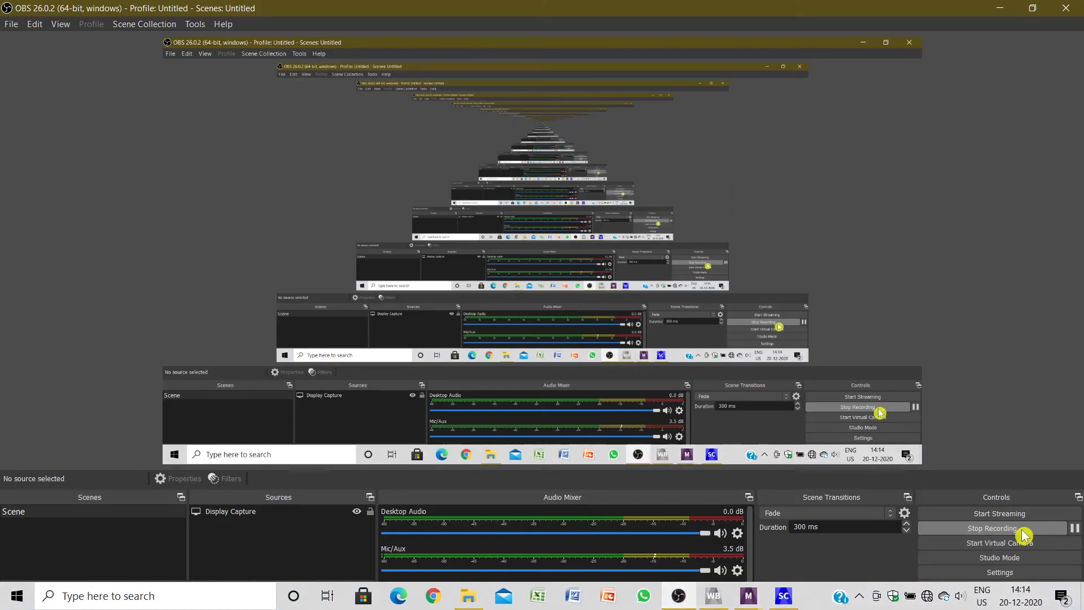